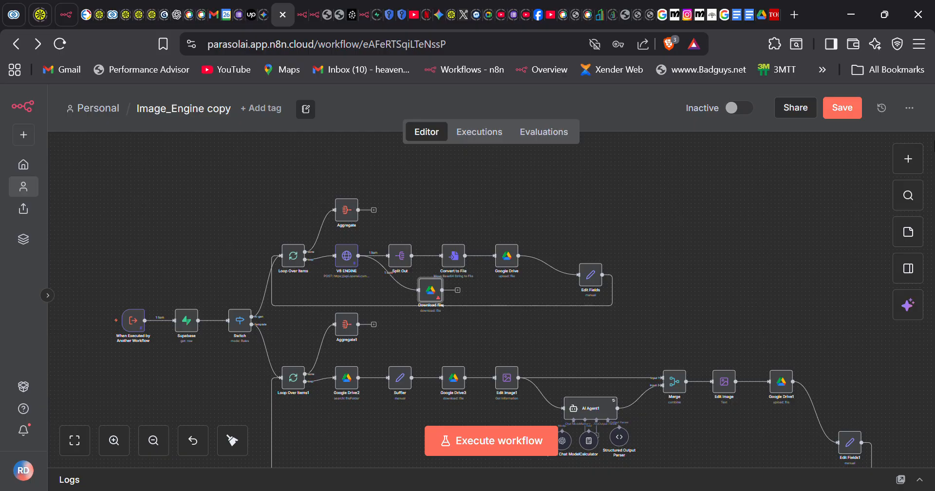
- Browse the node list by searching for Microsoft and YouTube nodes
click(907, 162)
text(micro)
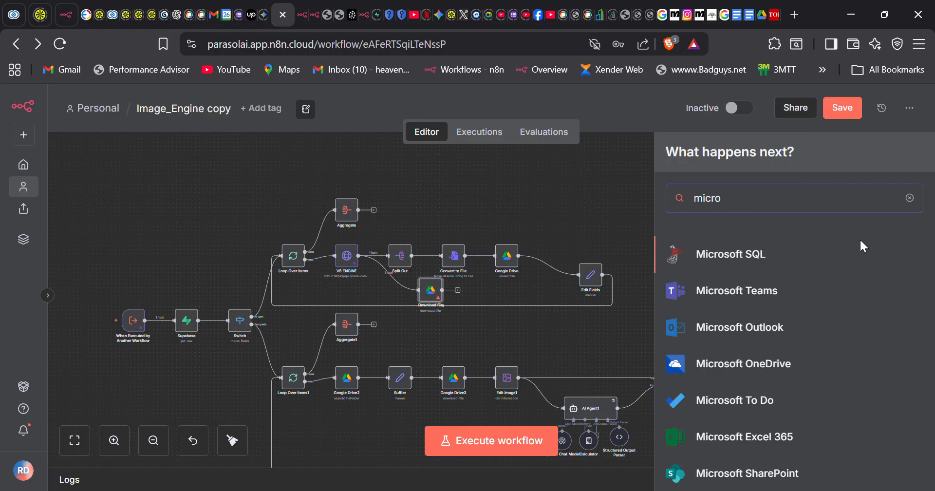
scroll(768, 424, down, 2)
scroll(768, 424, down, 5)
scroll(768, 424, up, 7)
key(BackSpace)
key(BackSpace)
key(BackSpace)
key(BackSpace)
key(BackSpace)
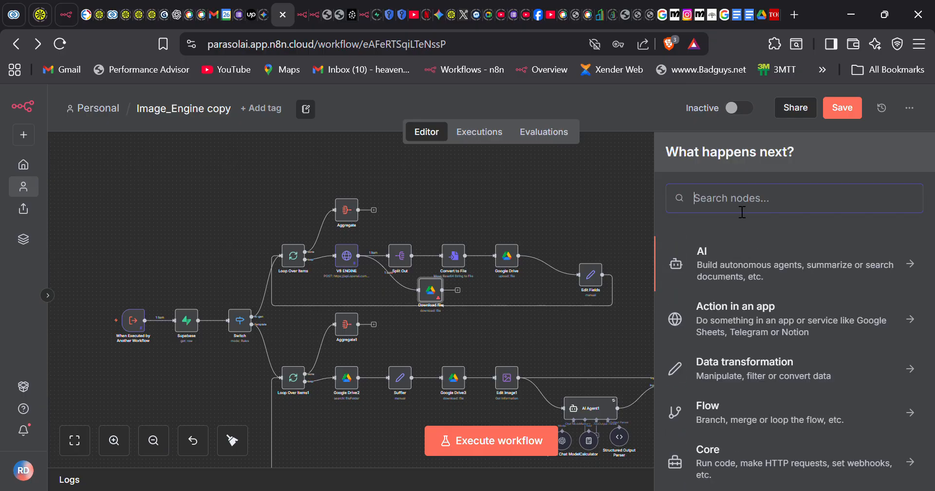
text(you)
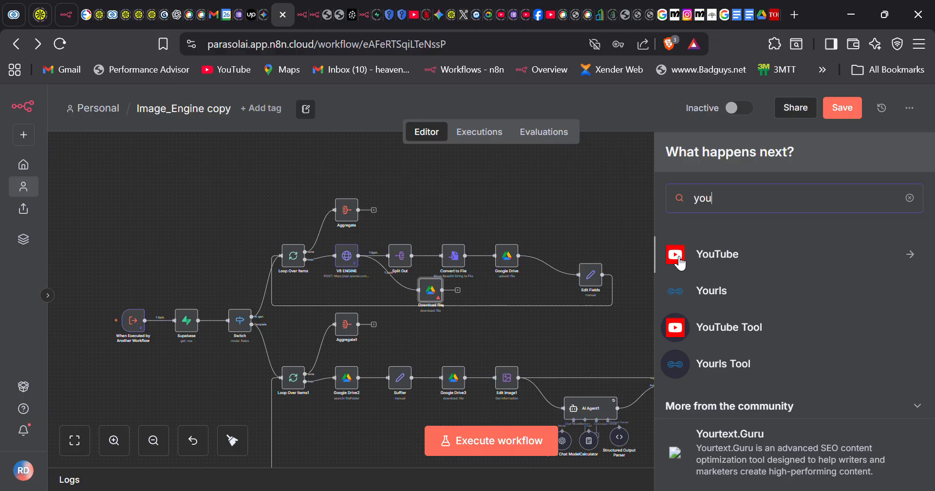
key(BackSpace)
key(BackSpace)
key(BackSpace)
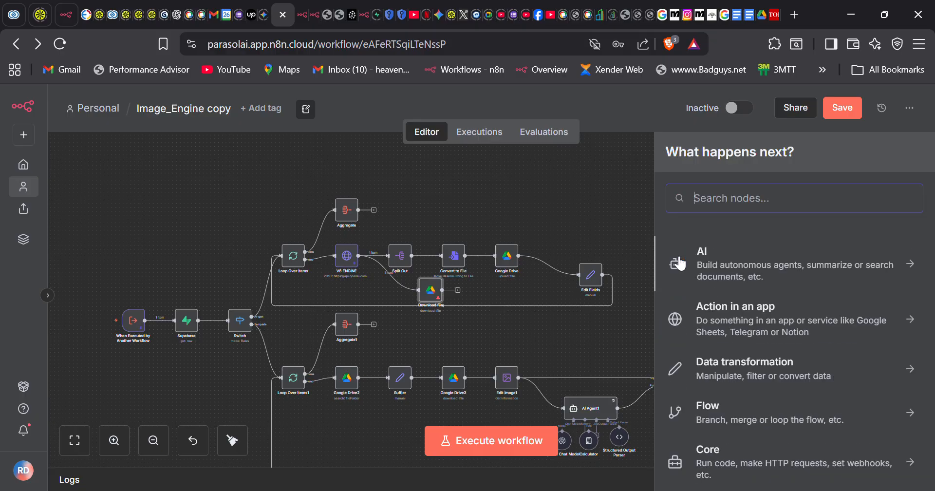
- Search the node list for Google nodes, then close it without adding one
text(google)
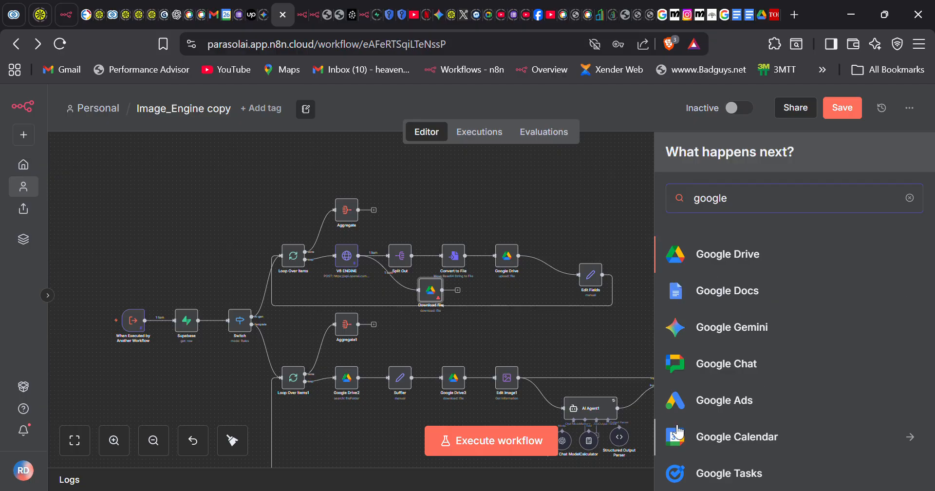
scroll(730, 439, down, 3)
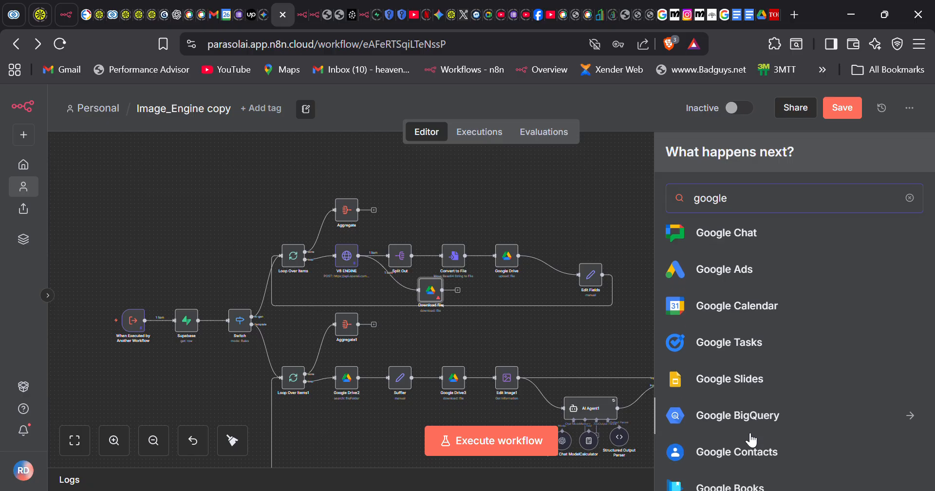
key(BackSpace)
key(BackSpace)
key(BackSpace)
key(BackSpace)
key(BackSpace)
key(BackSpace)
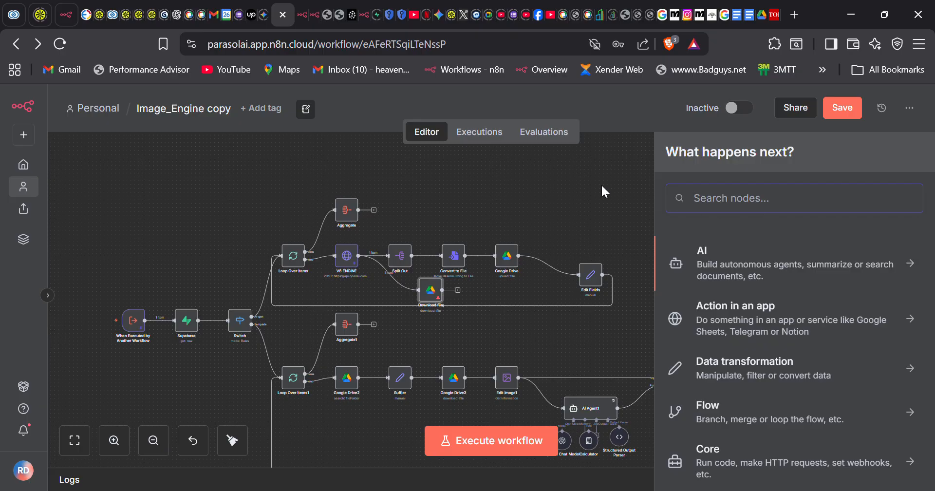
click(592, 193)
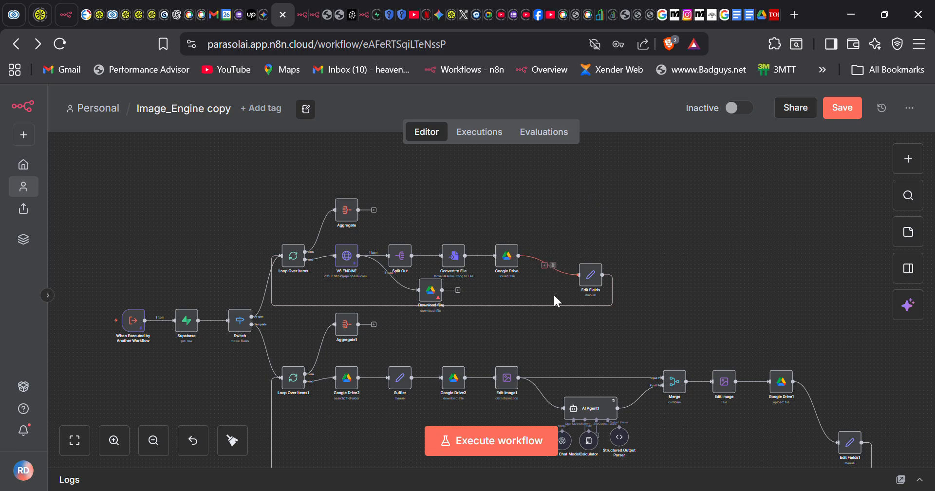
scroll(760, 384, down, 2)
scroll(760, 385, right, 3)
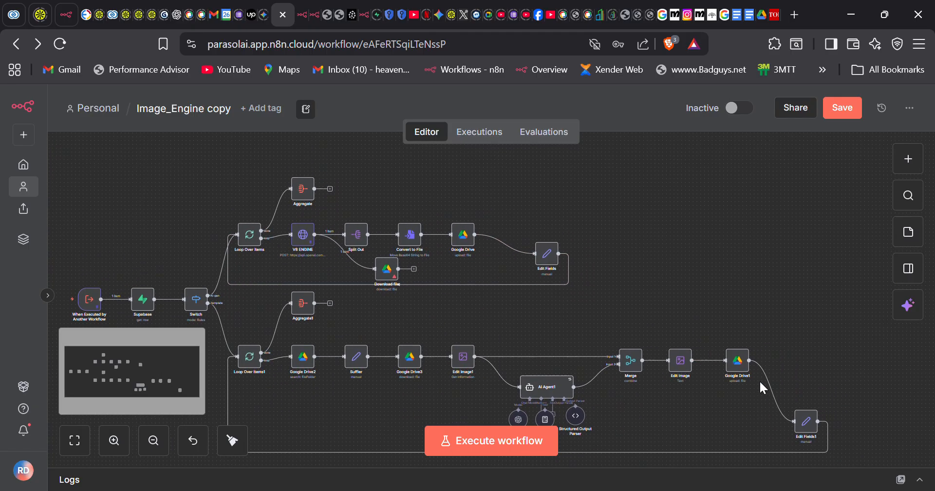
- Add a Google Drive 'Download file' node after Aggregate1
click(330, 304)
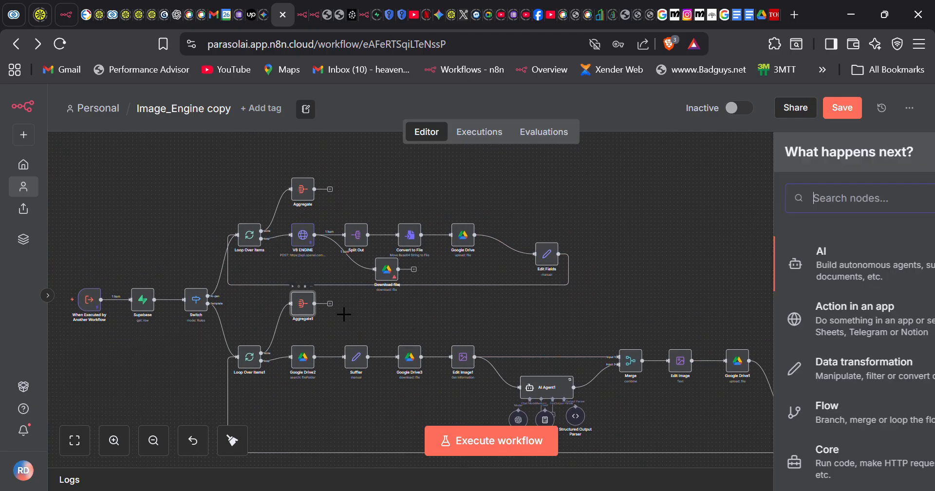
text(googl)
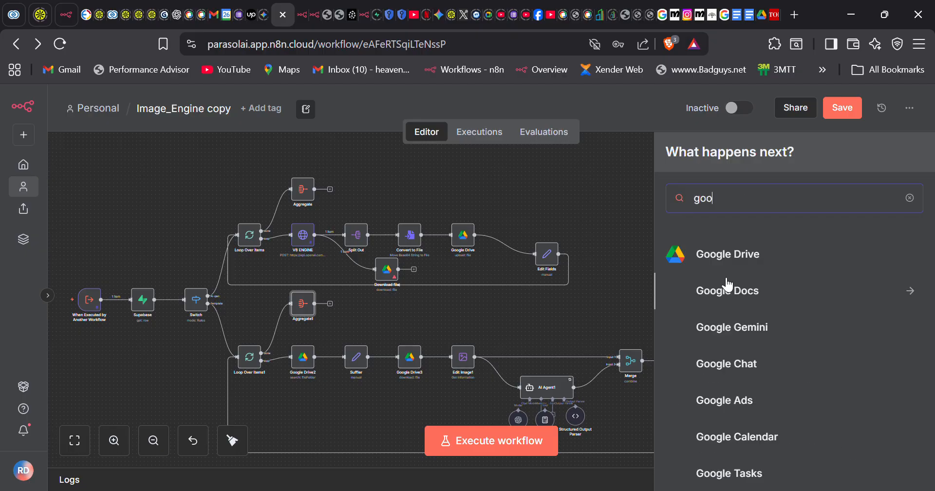
click(723, 259)
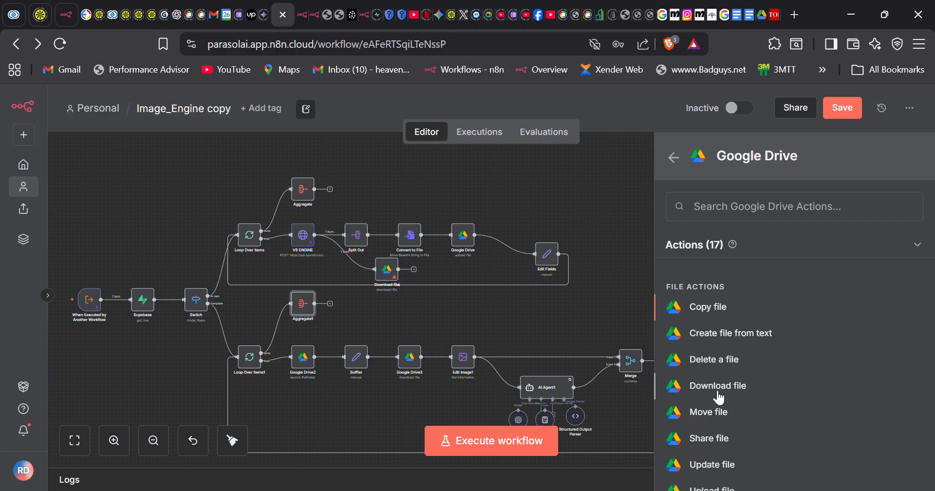
click(712, 389)
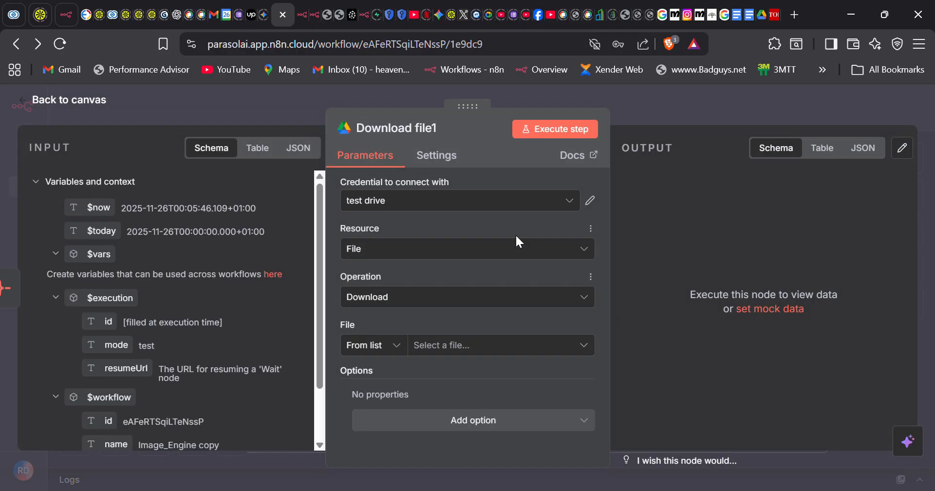
- Start a new Google Drive credential, discard it unconnected, then start a fresh one
click(569, 202)
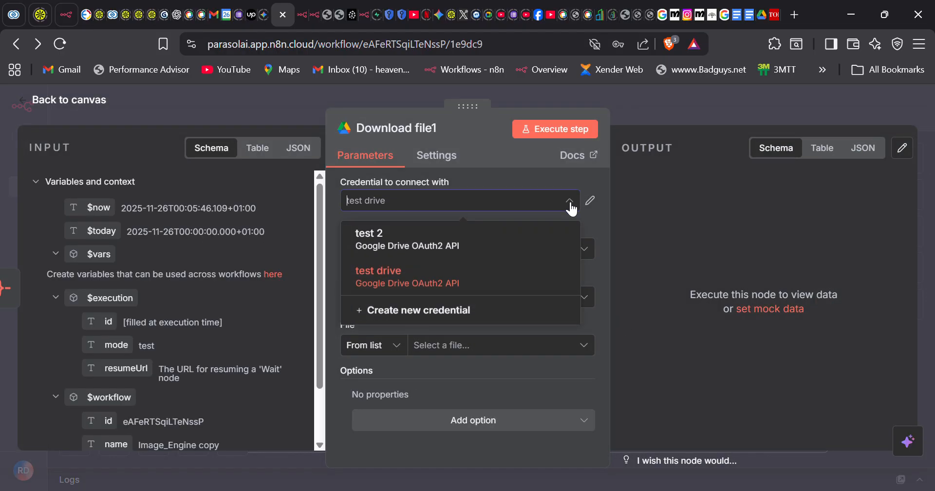
click(446, 312)
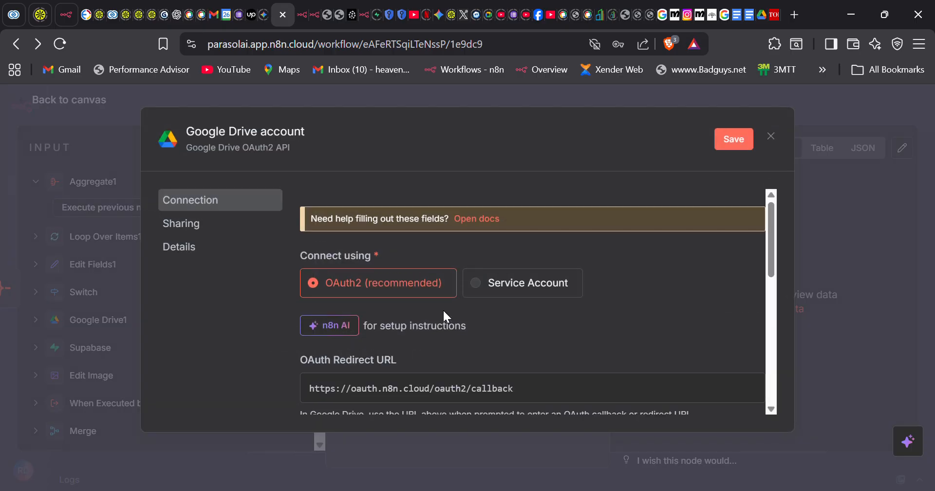
scroll(445, 312, down, 2)
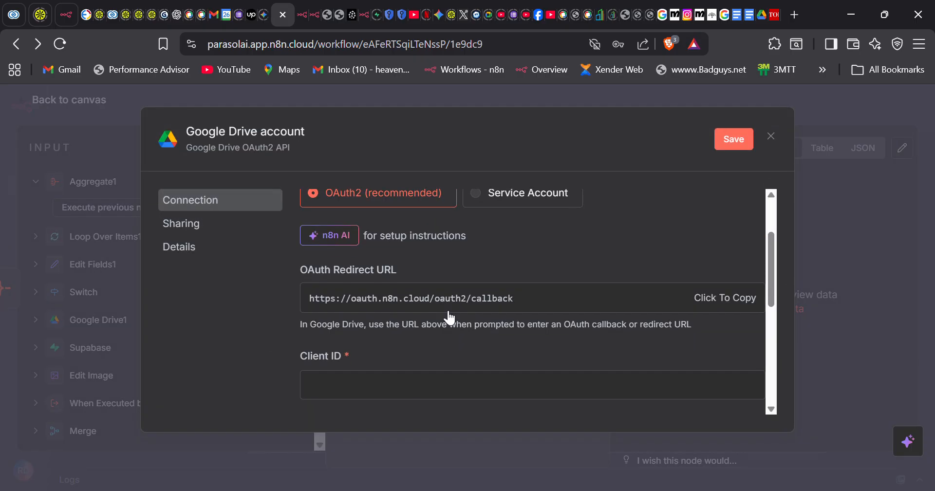
scroll(449, 318, up, 2)
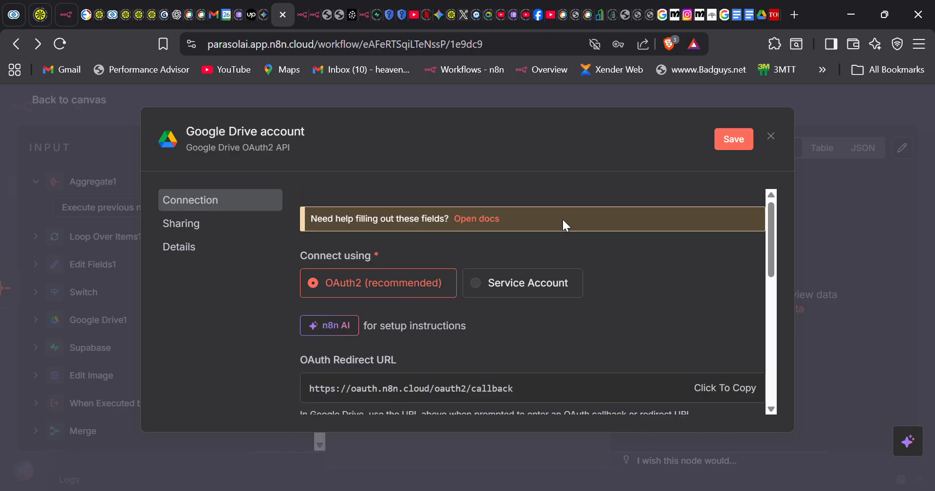
click(772, 137)
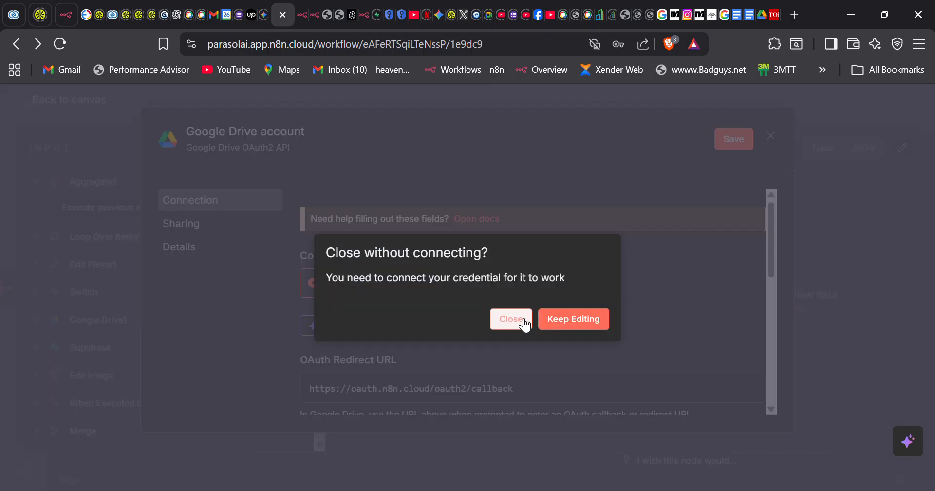
click(498, 323)
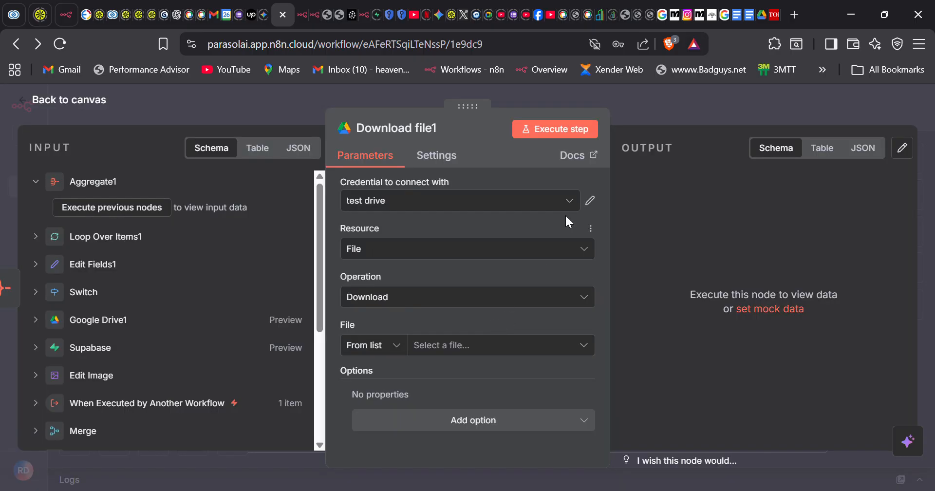
click(577, 200)
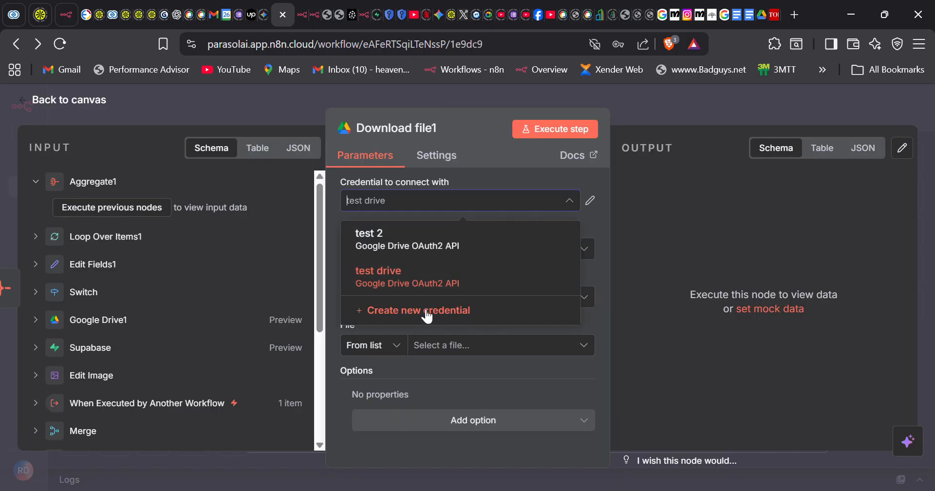
click(427, 312)
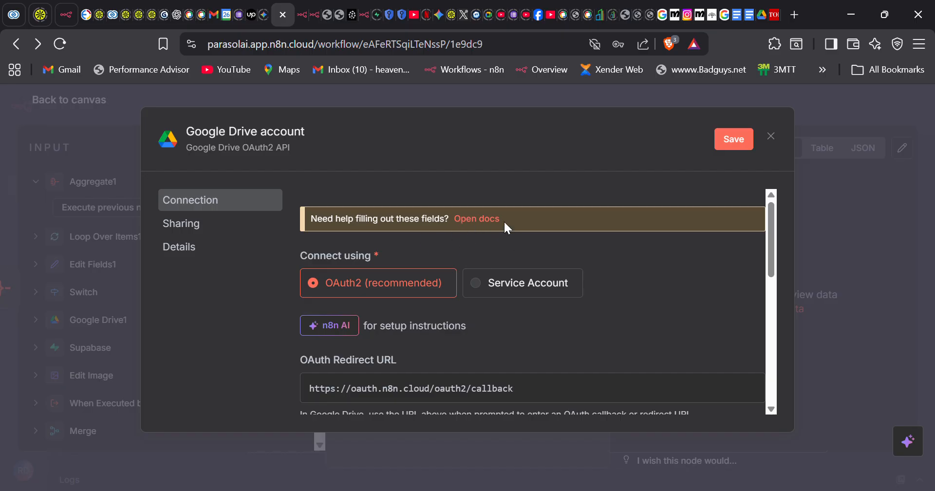
- Open the credential's Google OAuth2 docs and scroll to the five Set up OAuth steps
click(465, 220)
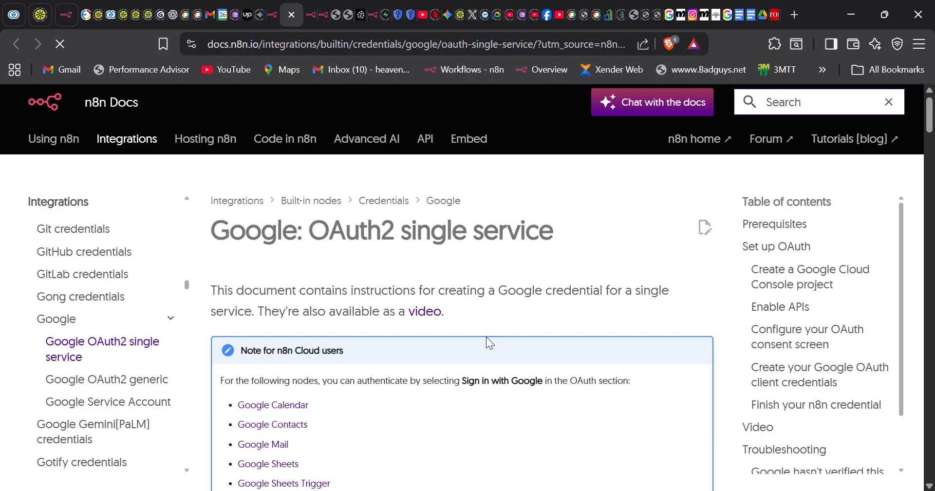
scroll(486, 337, down, 1)
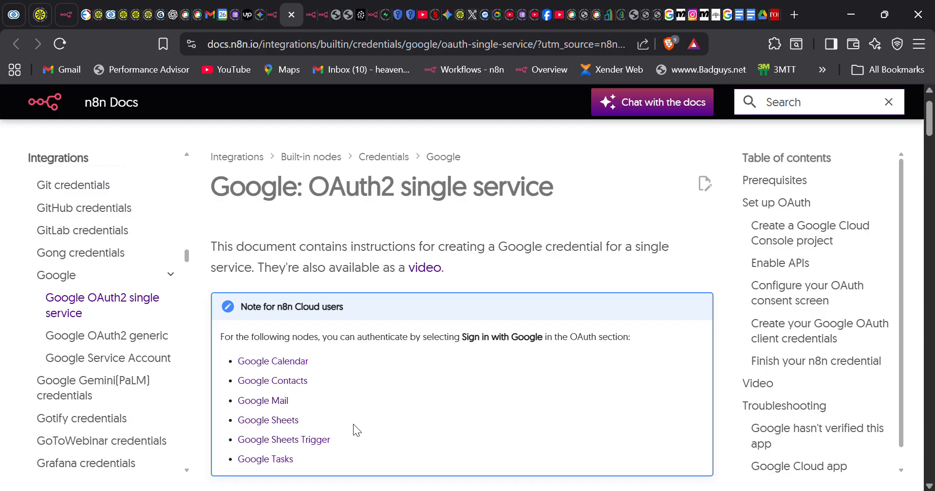
scroll(328, 452, down, 2)
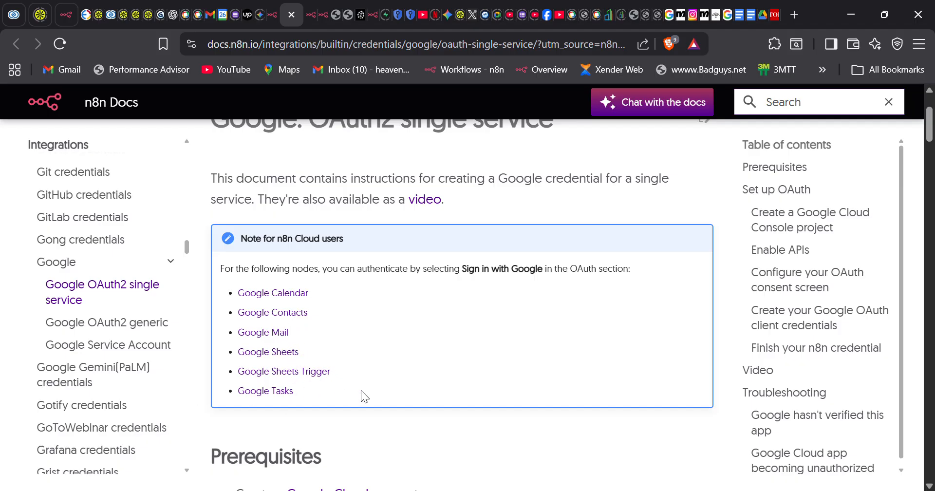
scroll(361, 391, down, 2)
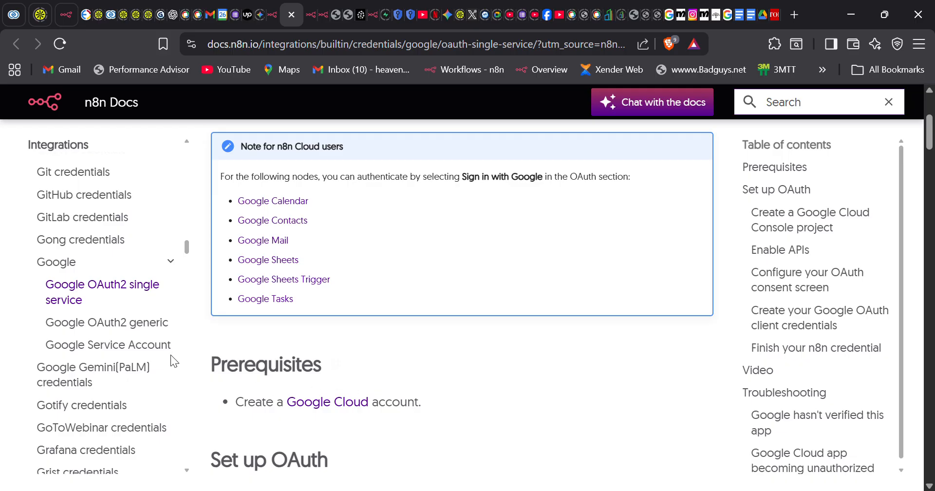
scroll(346, 375, down, 1)
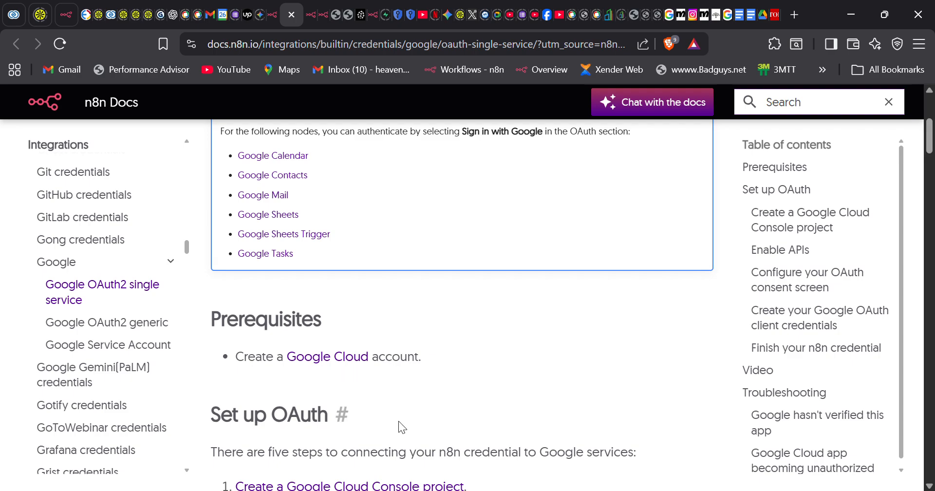
scroll(399, 421, down, 2)
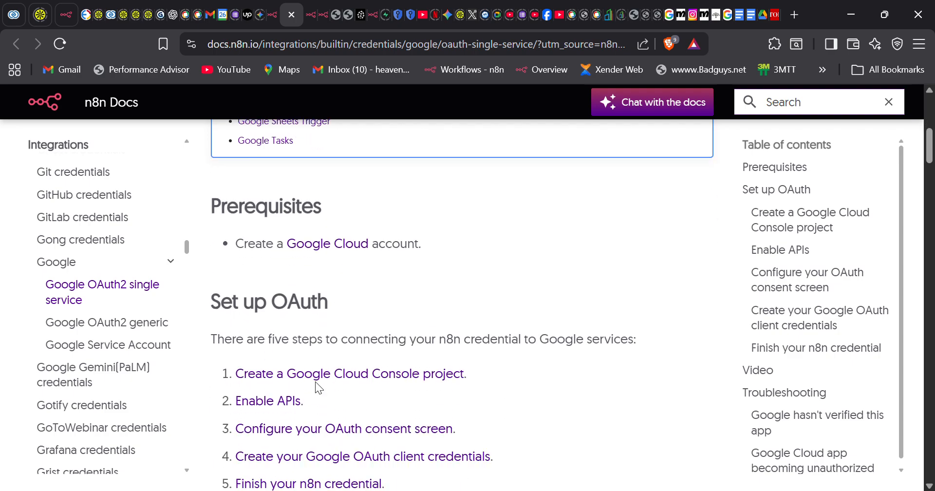
scroll(406, 388, down, 1)
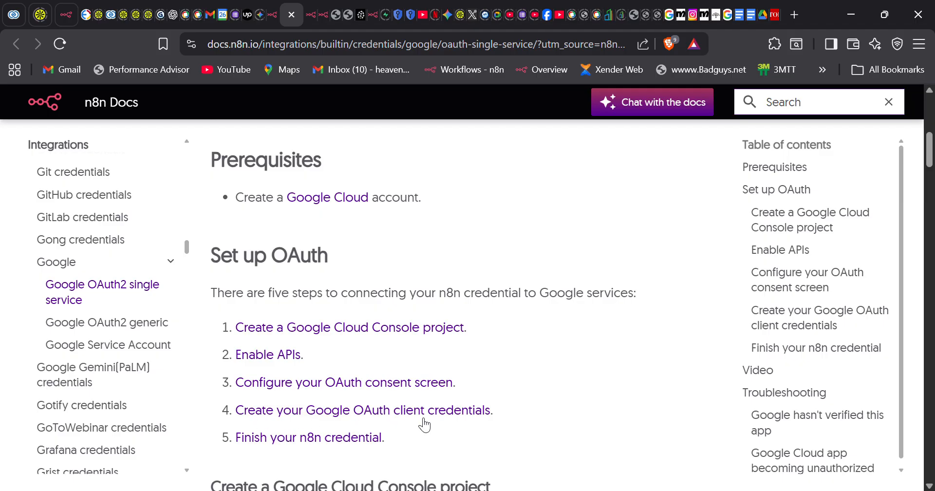
scroll(340, 449, down, 2)
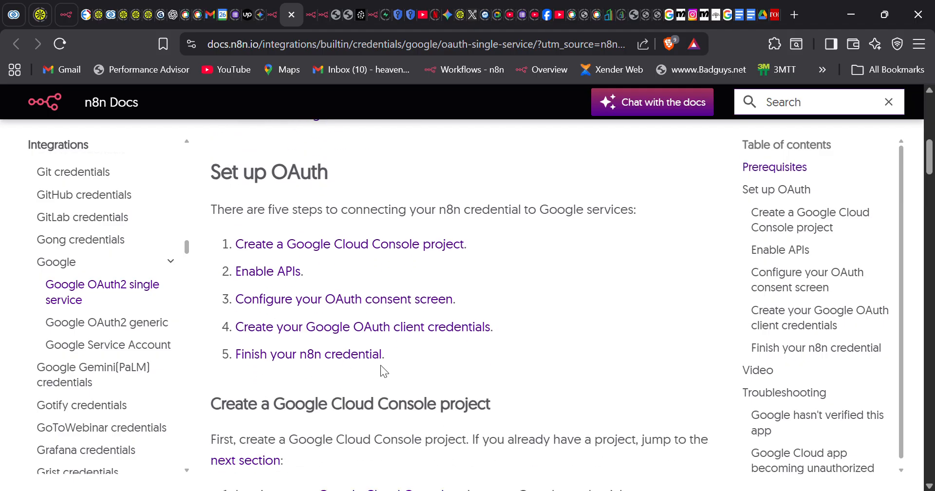
scroll(381, 366, down, 2)
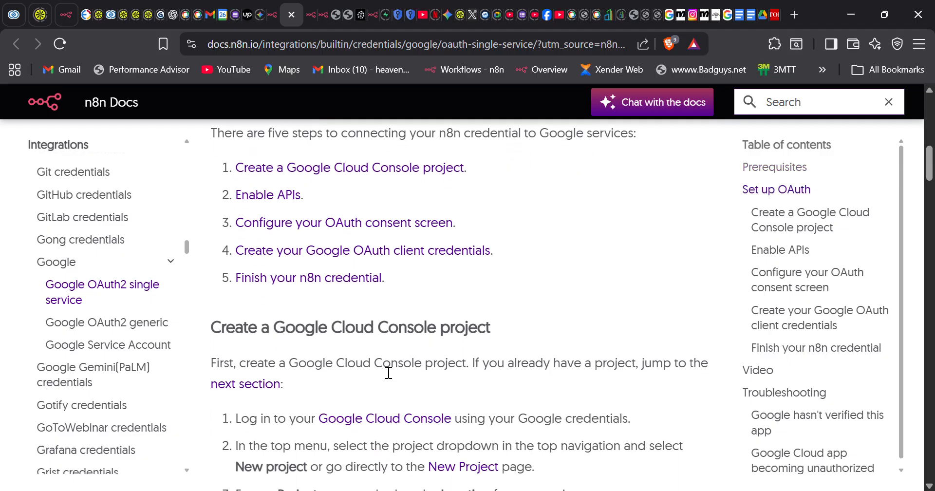
scroll(389, 372, down, 2)
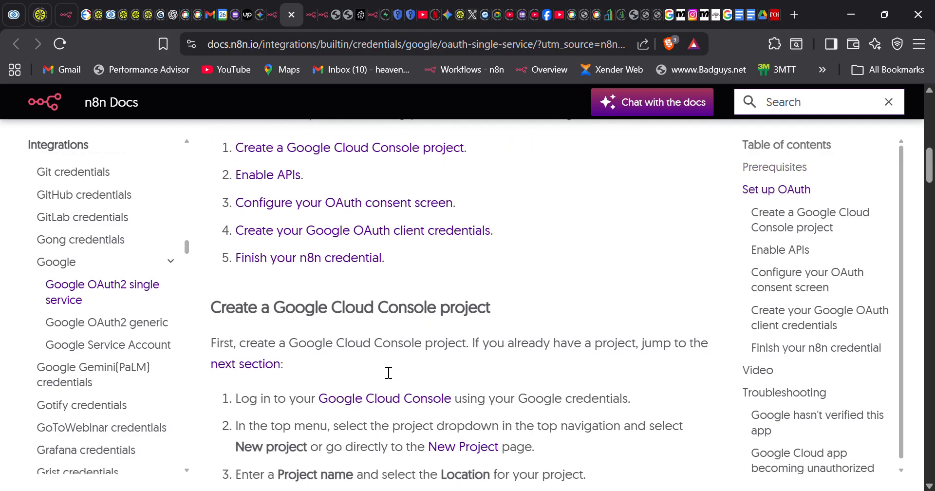
scroll(402, 443, down, 3)
scroll(403, 443, up, 10)
scroll(403, 444, up, 7)
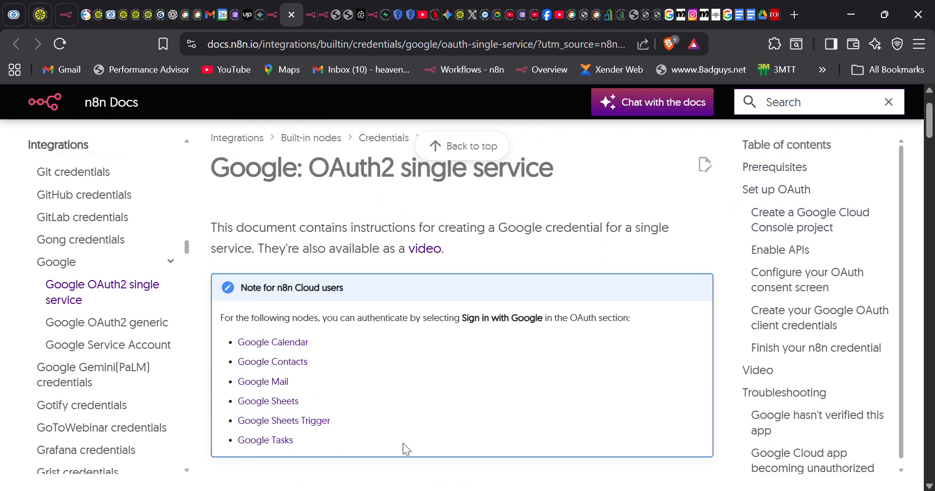
scroll(403, 444, down, 9)
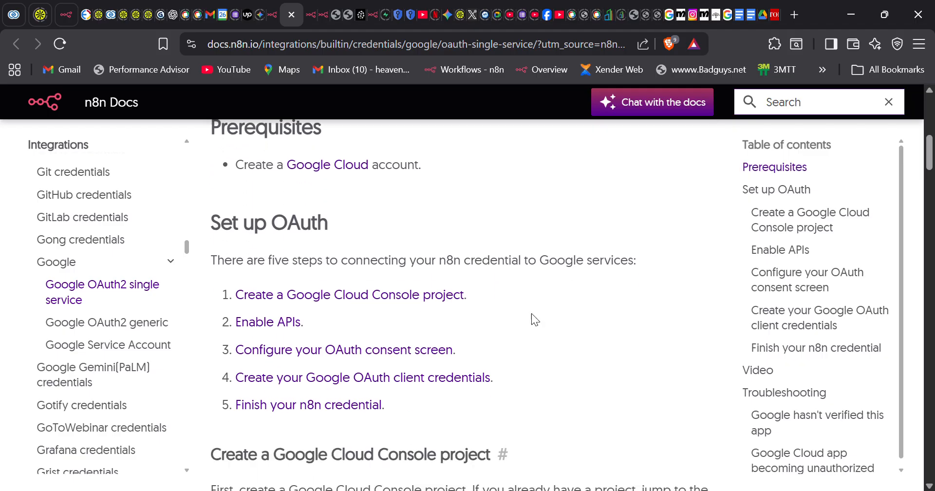
- Open console.cloud.google.com in a new browser tab
click(795, 17)
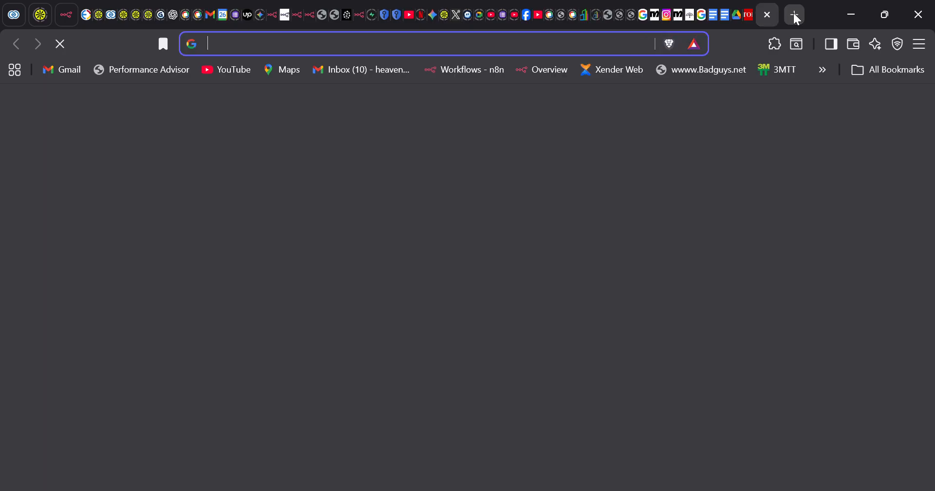
text(console)
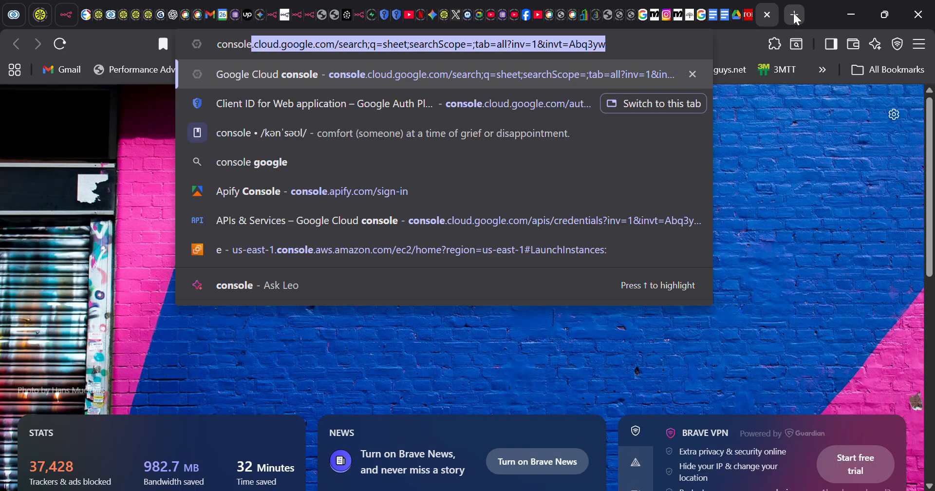
click(315, 46)
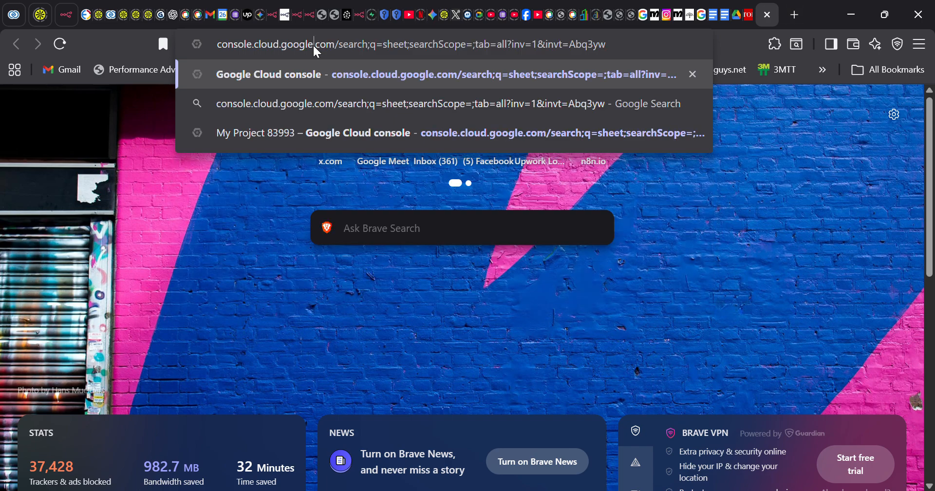
drag(336, 53, 655, 54)
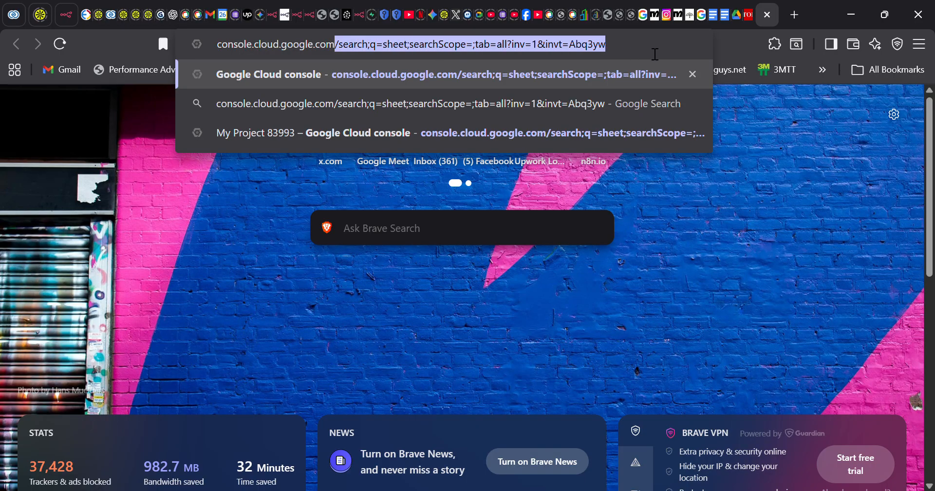
key(BackSpace)
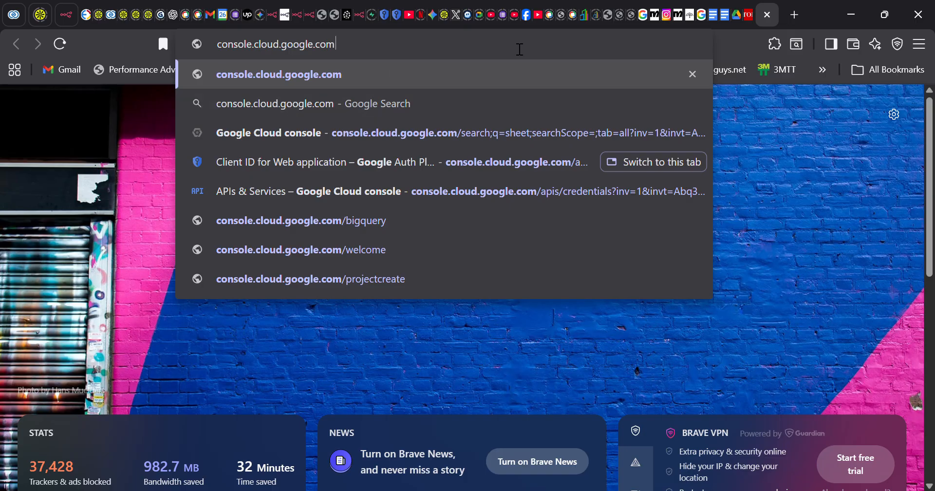
- Return to the n8n Docs OAuth guide and scroll up to Prerequisites
click(312, 17)
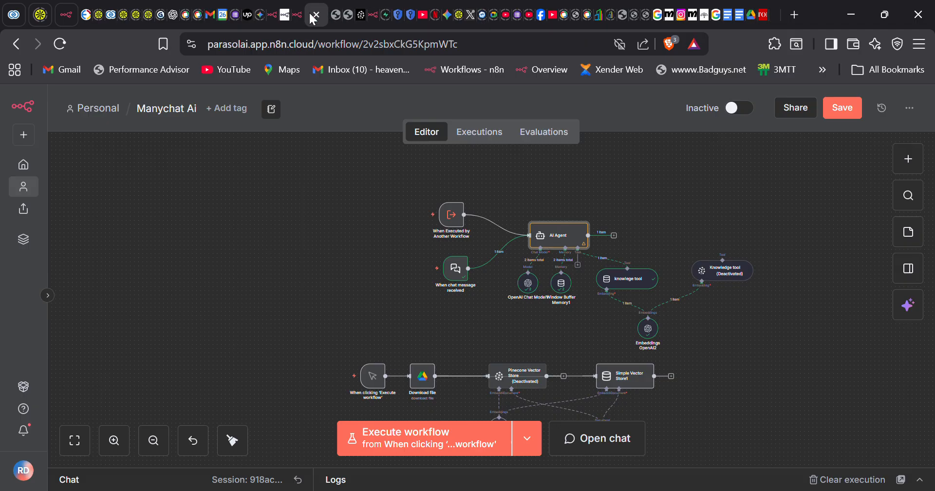
click(285, 17)
scroll(331, 246, up, 1)
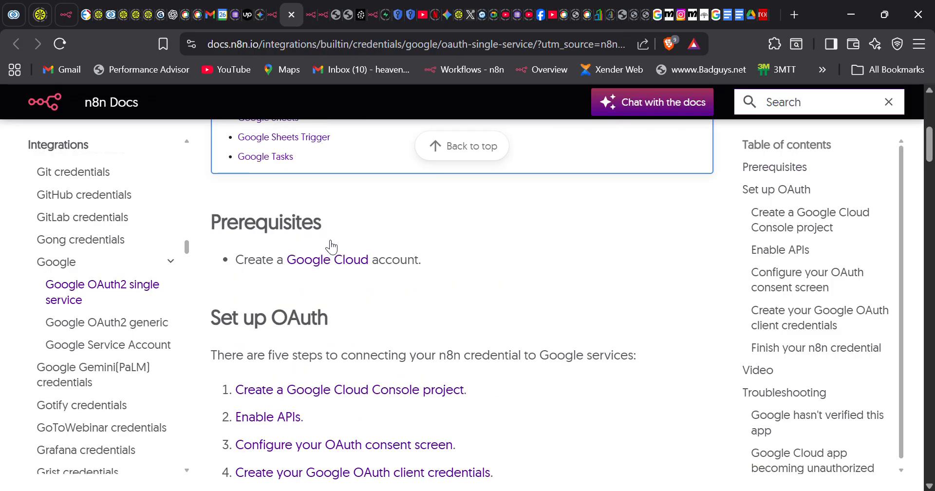
- Open Google Cloud from the Prerequisites link and switch to the other signed-in account
click(314, 264)
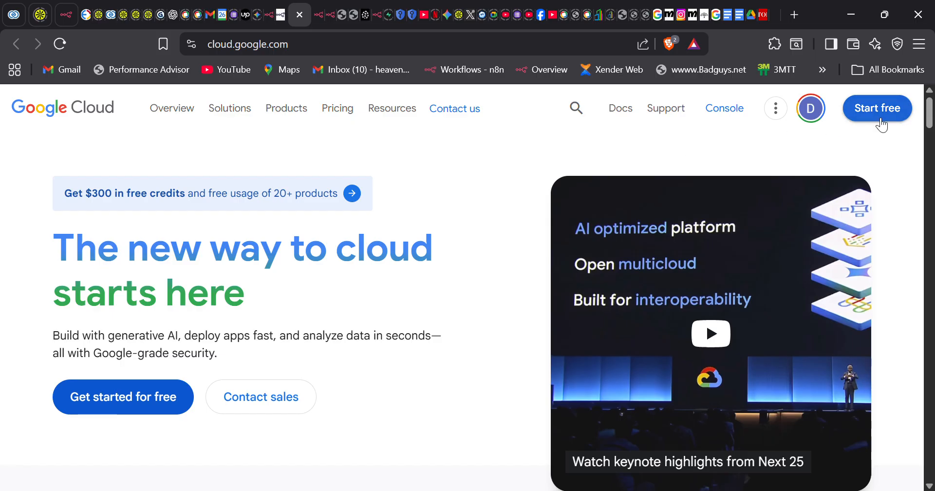
click(821, 116)
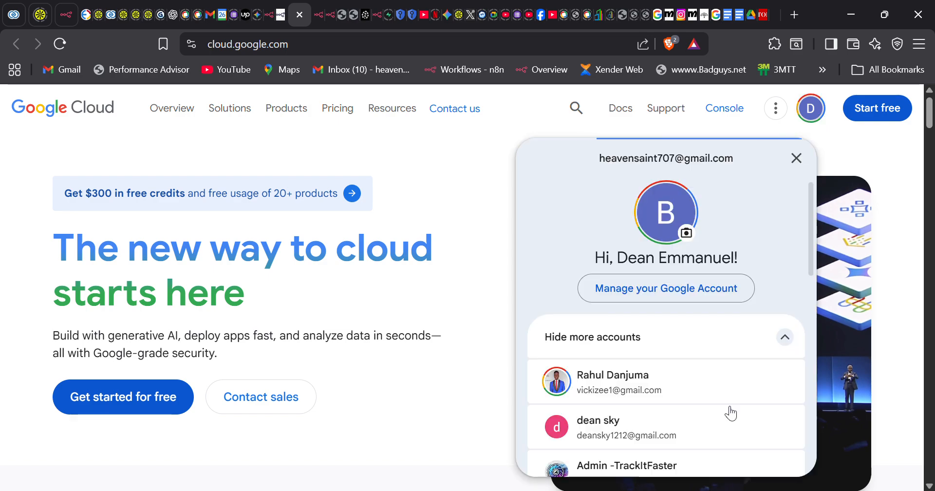
scroll(727, 433, down, 2)
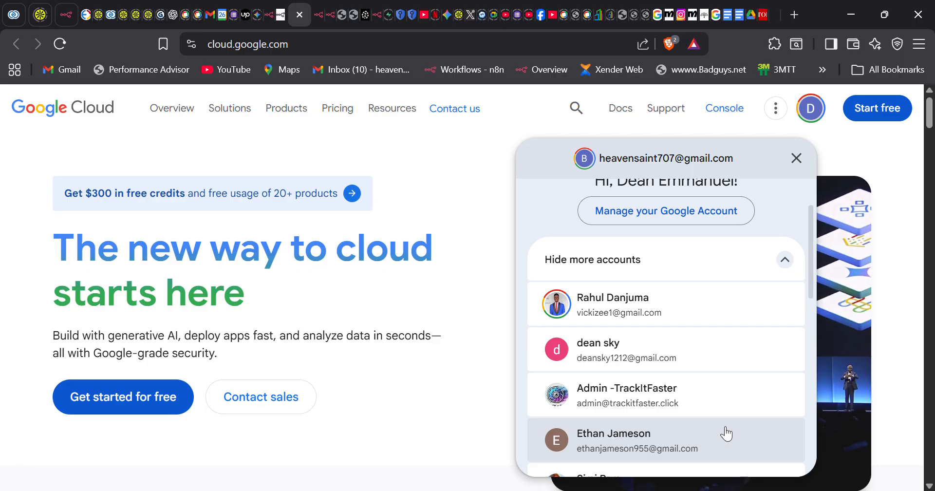
scroll(726, 433, down, 1)
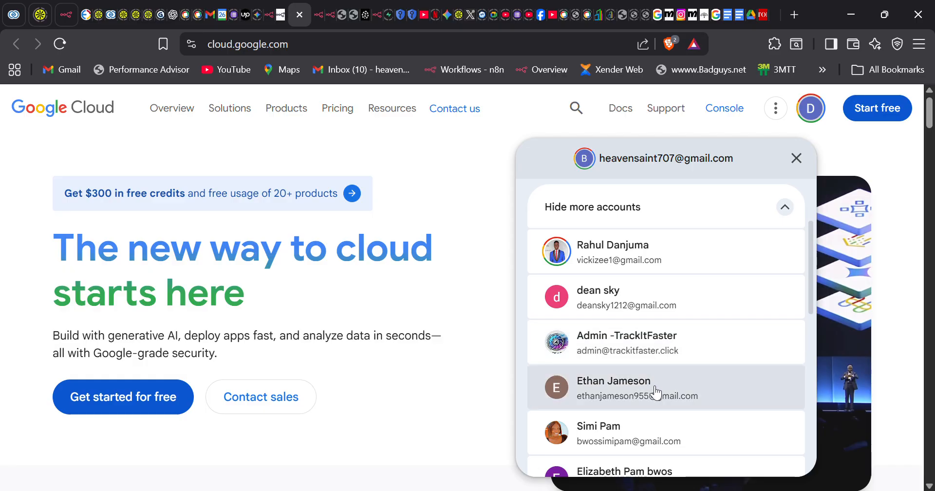
scroll(655, 392, down, 3)
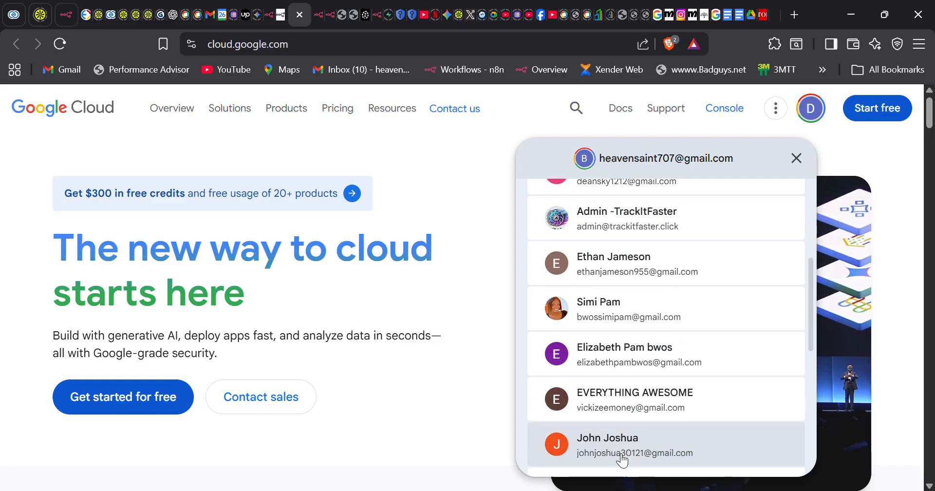
scroll(600, 401, down, 1)
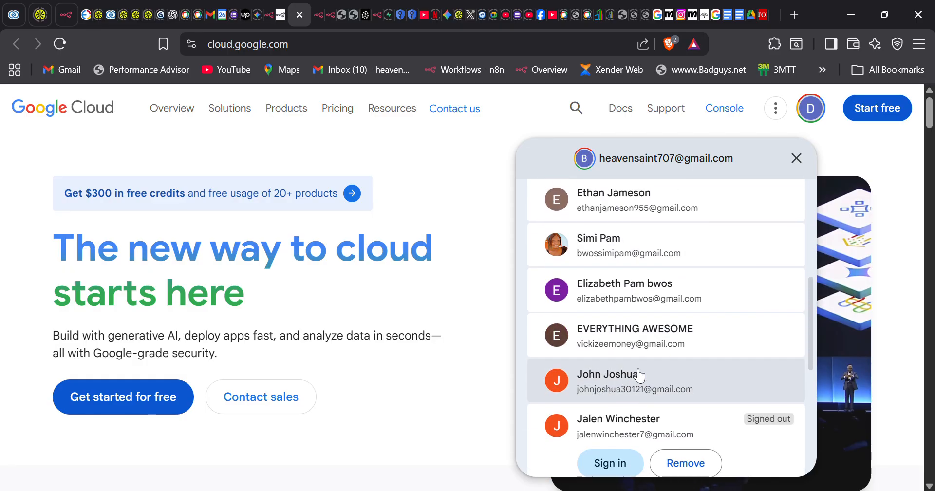
scroll(604, 376, up, 2)
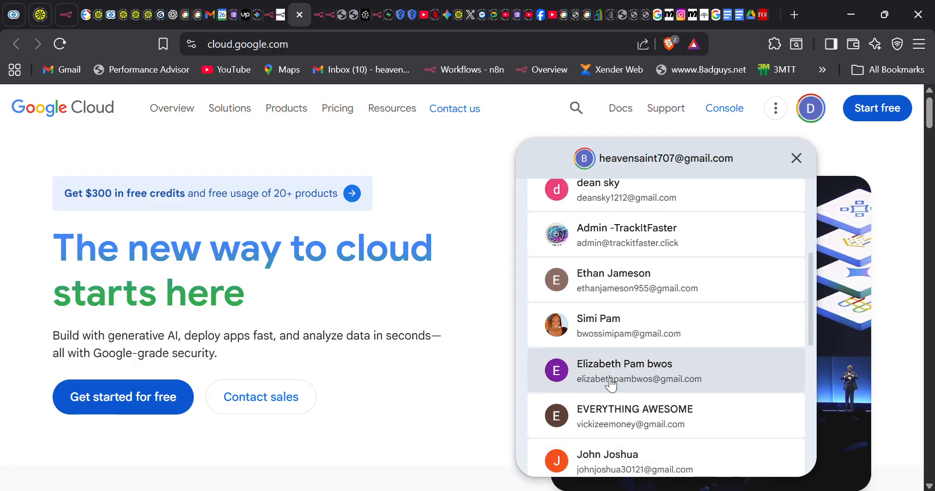
click(641, 380)
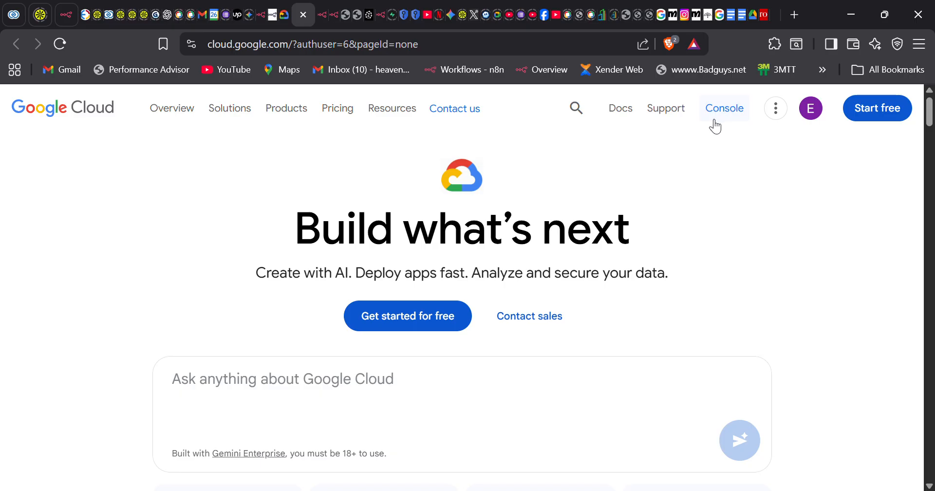
- Open the Console and agree to the Terms of Service and email updates
click(731, 122)
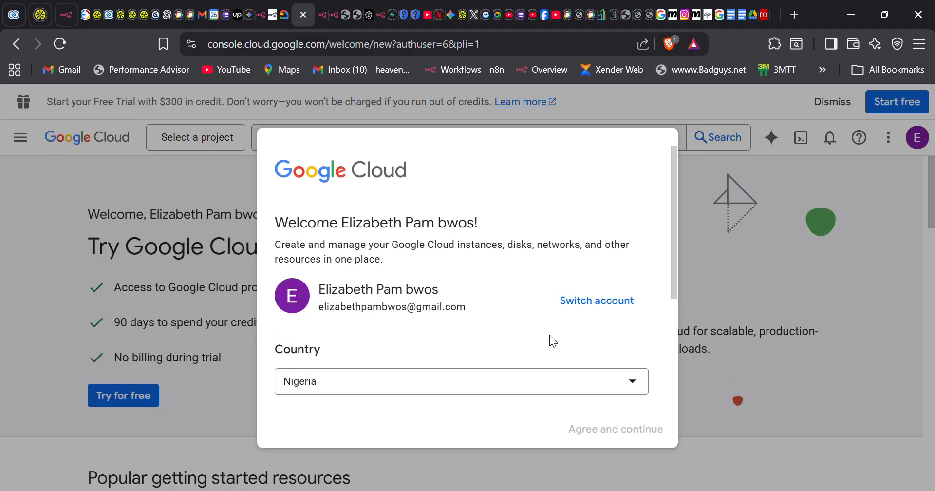
scroll(549, 334, down, 4)
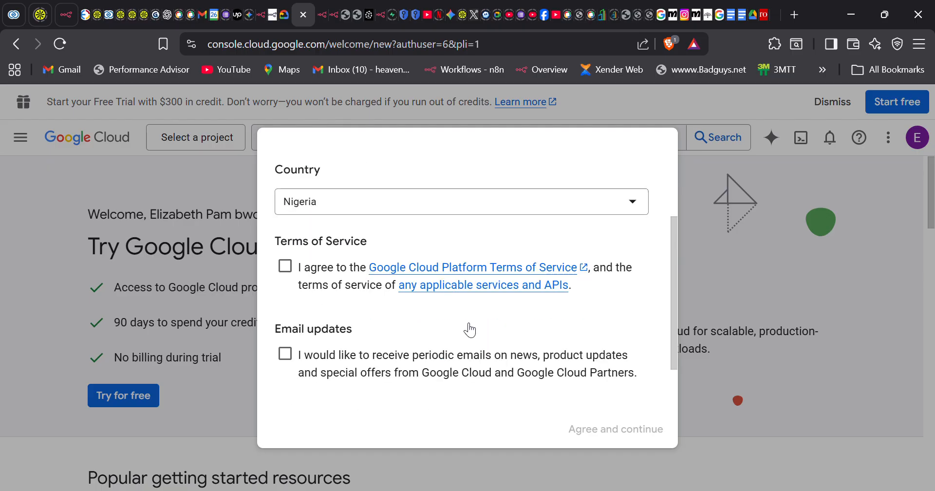
click(287, 268)
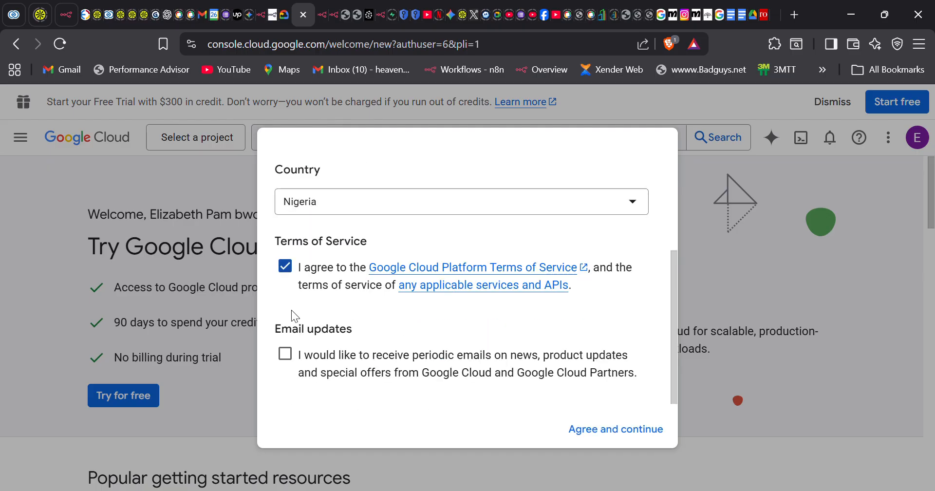
click(286, 358)
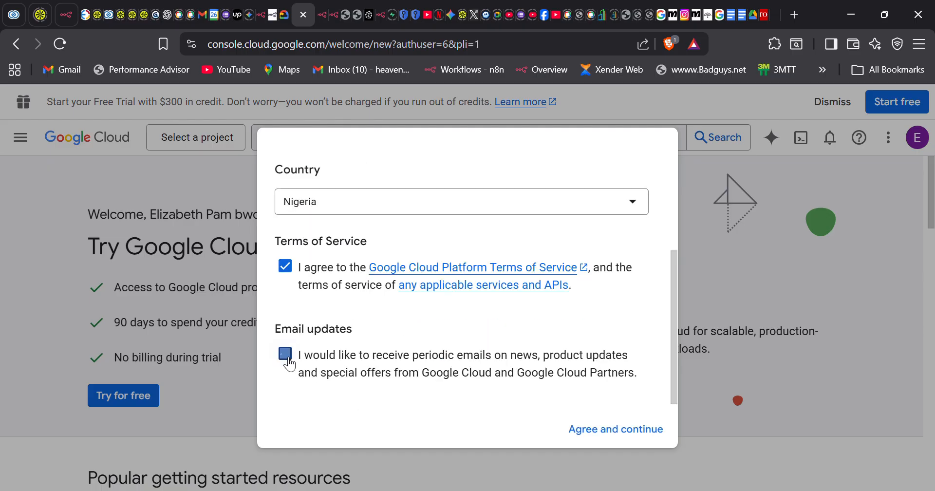
click(595, 432)
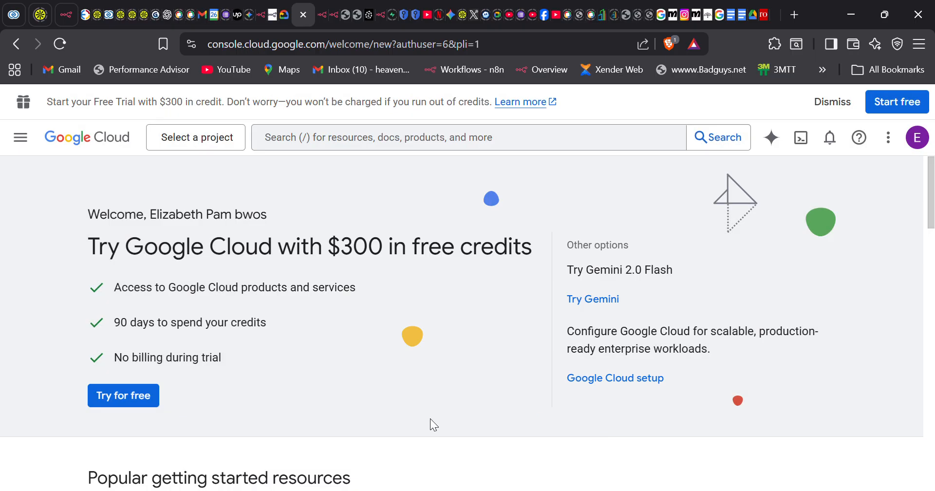
- Open the Console's main navigation menu, then close it to see the welcome dashboard
scroll(430, 419, down, 2)
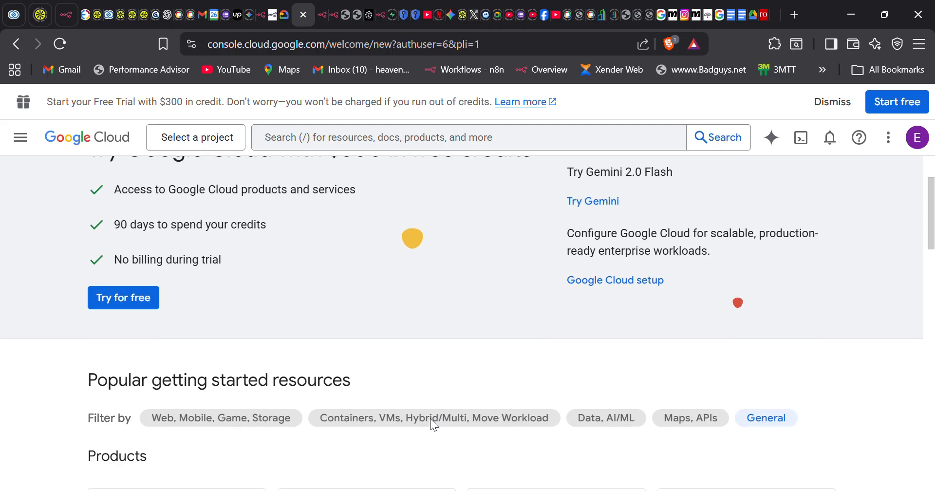
scroll(359, 396, down, 15)
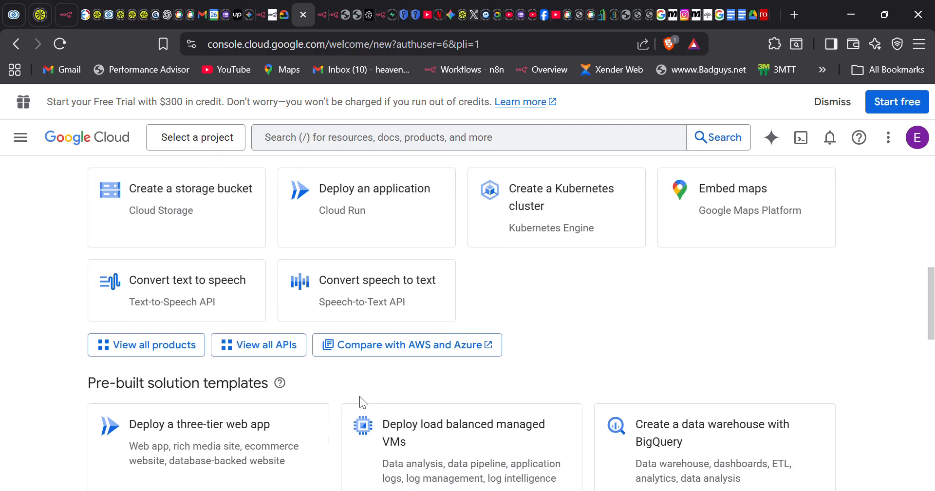
scroll(366, 403, down, 5)
scroll(364, 401, up, 16)
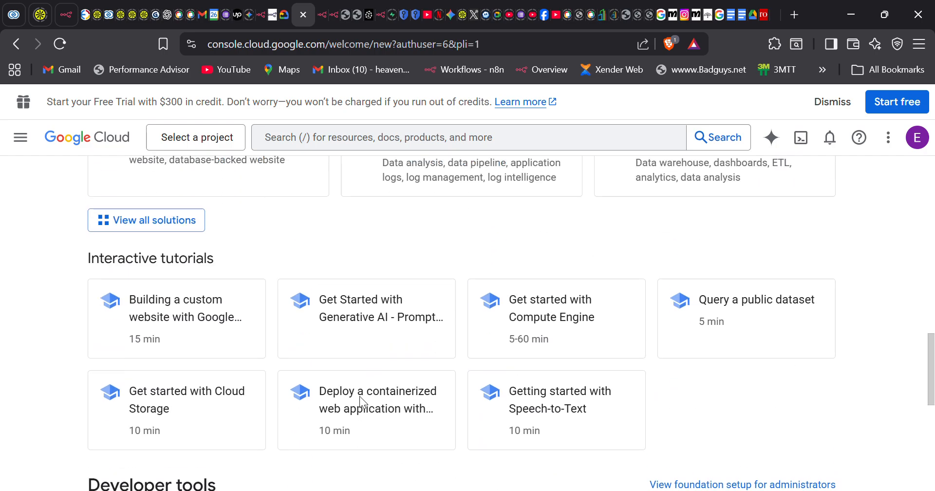
scroll(360, 396, up, 7)
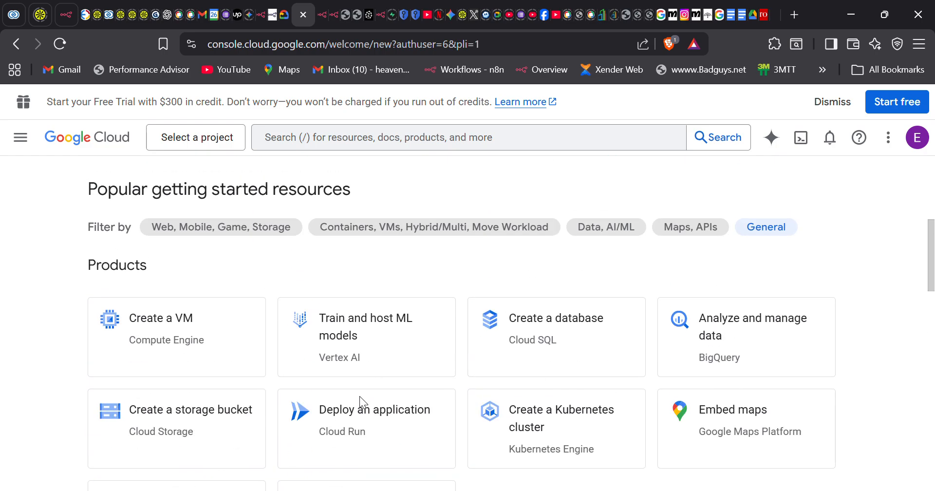
scroll(359, 396, down, 15)
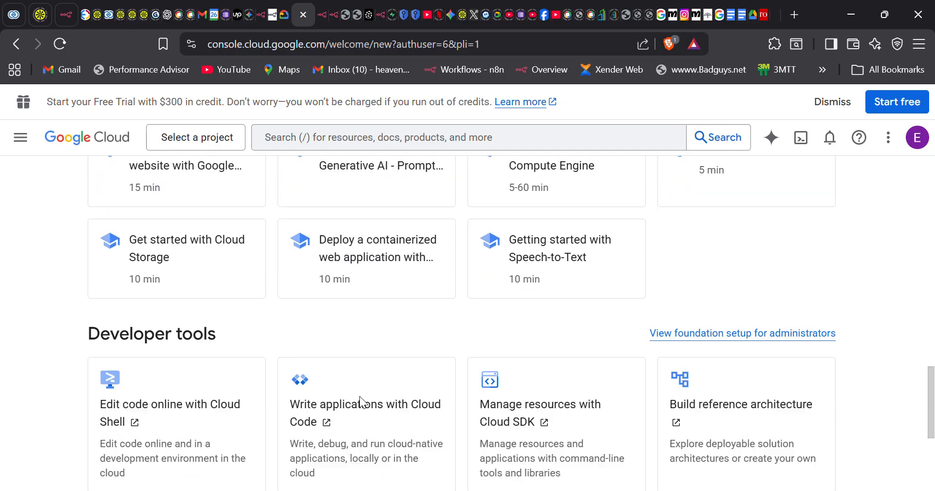
scroll(360, 396, up, 18)
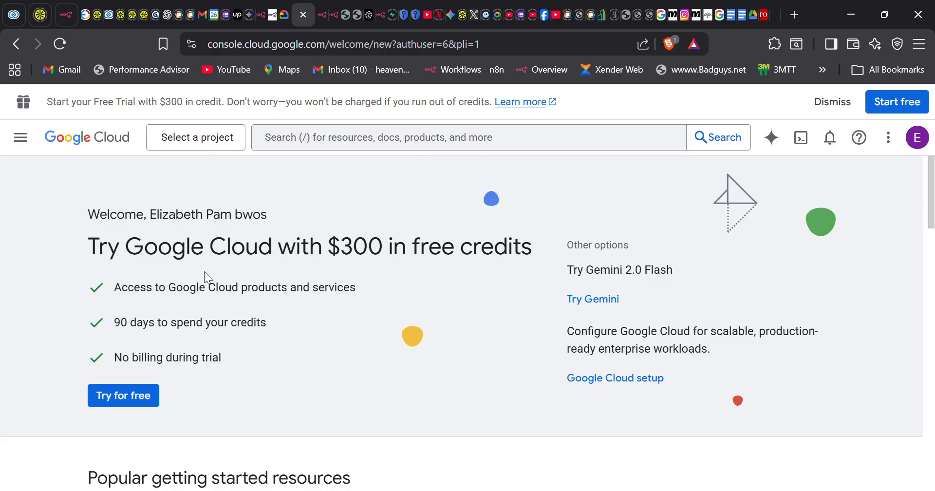
click(20, 137)
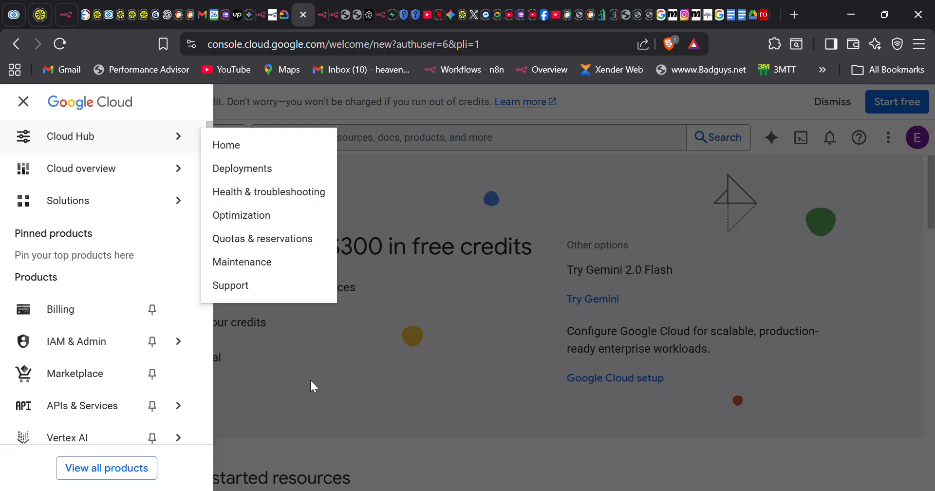
mouse_move(152, 398)
scroll(62, 413, down, 2)
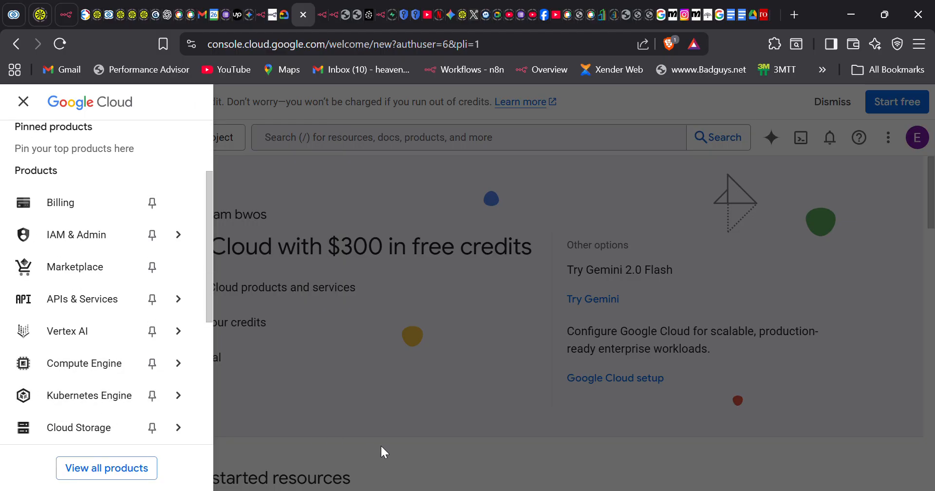
click(340, 388)
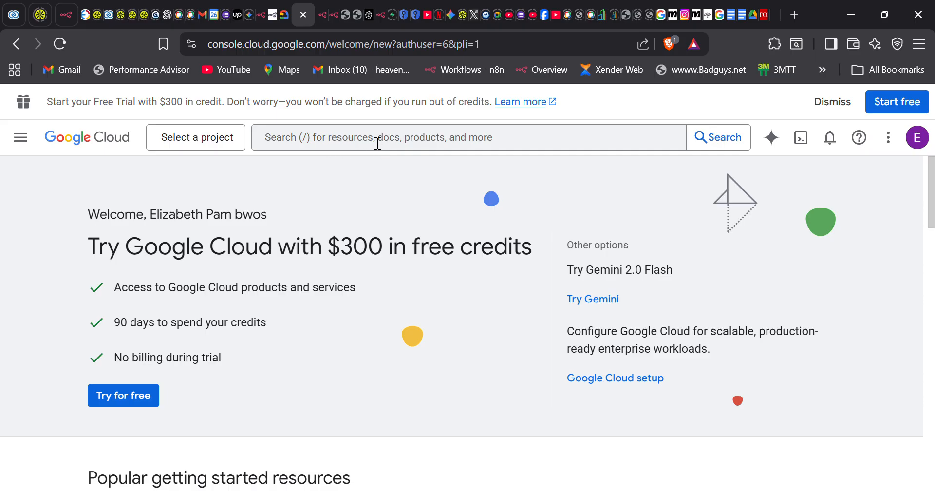
click(377, 143)
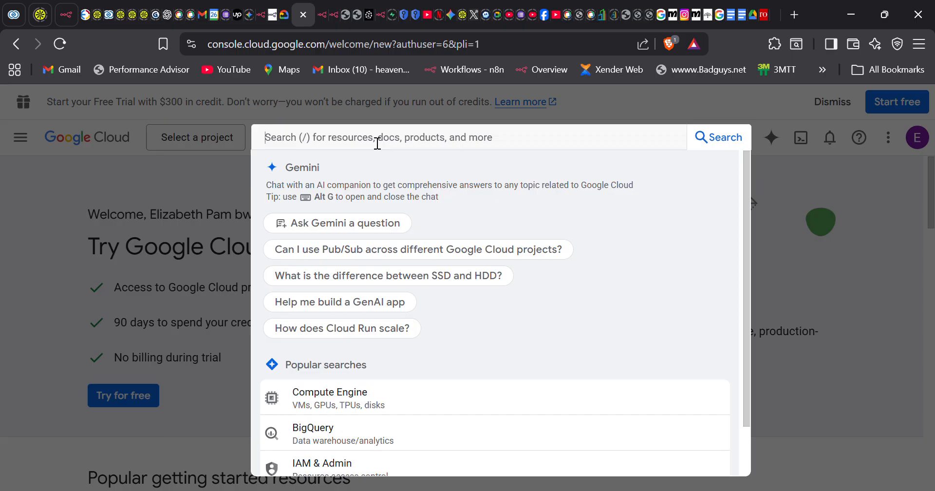
- Try Console searches for youtube, yaml json, google d and driv
text(youtube)
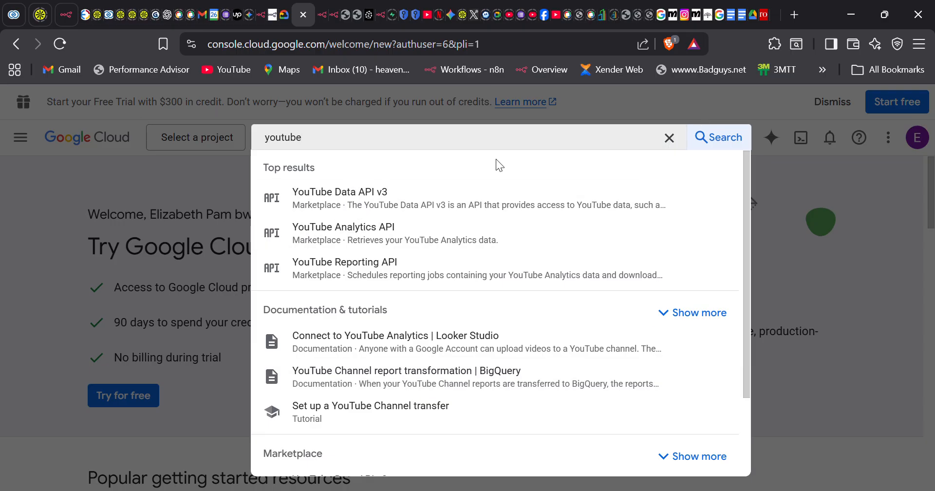
key(BackSpace)
key(BackSpace)
key(BackSpace)
key(BackSpace)
key(BackSpace)
key(BackSpace)
text(aml json)
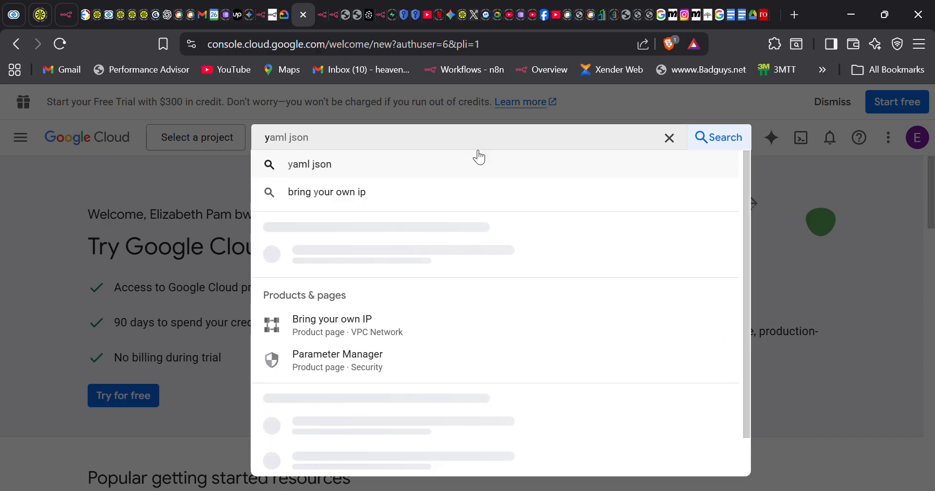
key(BackSpace)
key(BackSpace)
key(BackSpace)
key(BackSpace)
key(BackSpace)
key(BackSpace)
key(BackSpace)
key(BackSpace)
text(gooog)
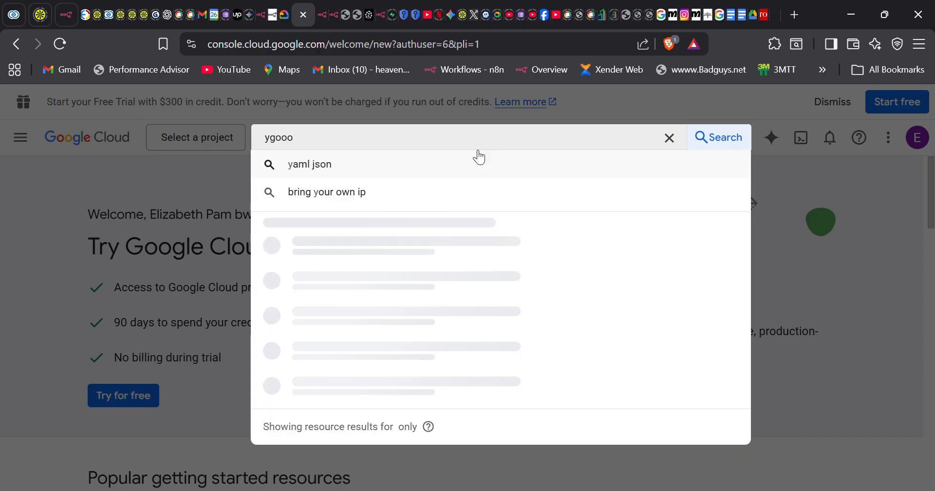
key(BackSpace)
key(BackSpace)
key(BackSpace)
key(BackSpace)
key(BackSpace)
text(google)
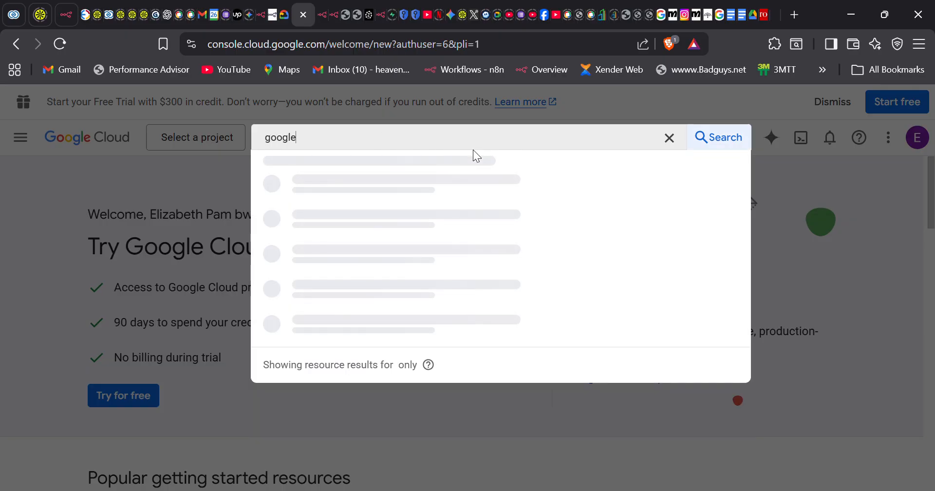
text( d)
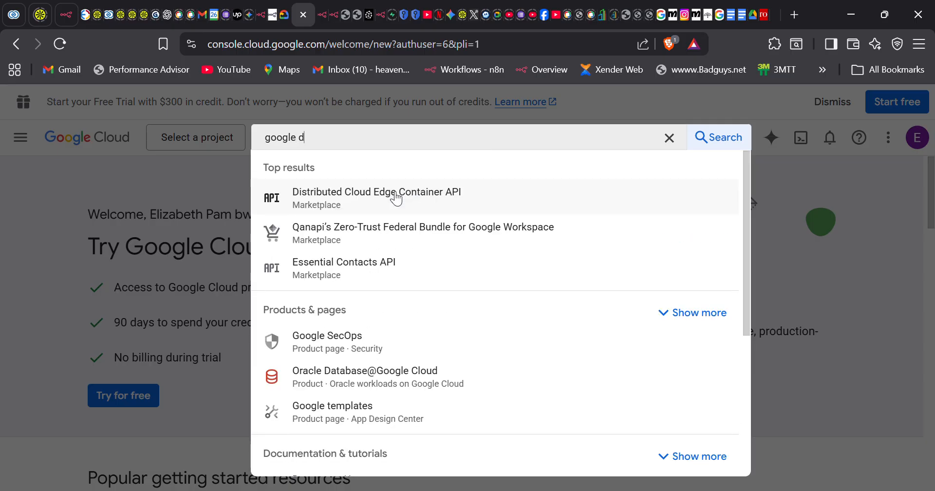
key(BackSpace)
key(BackSpace)
key(BackSpace)
key(BackSpace)
key(BackSpace)
key(BackSpace)
key(BackSpace)
key(BackSpace)
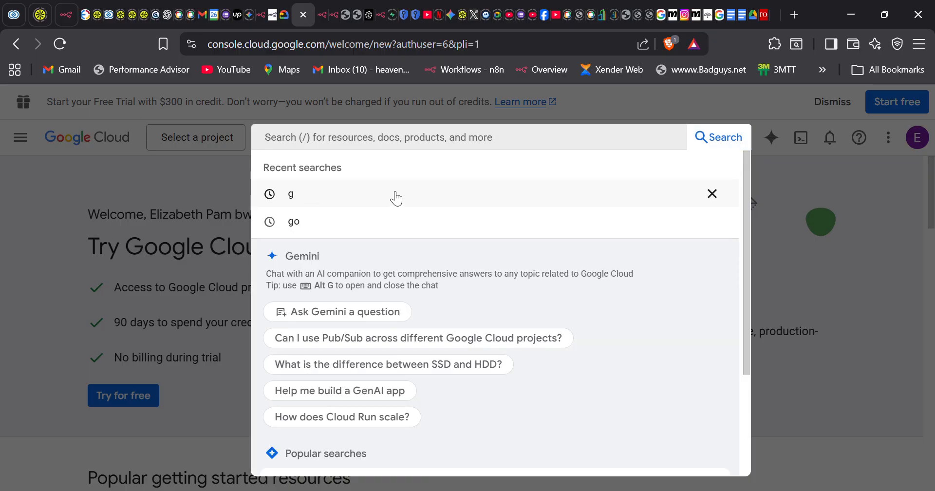
text(drive)
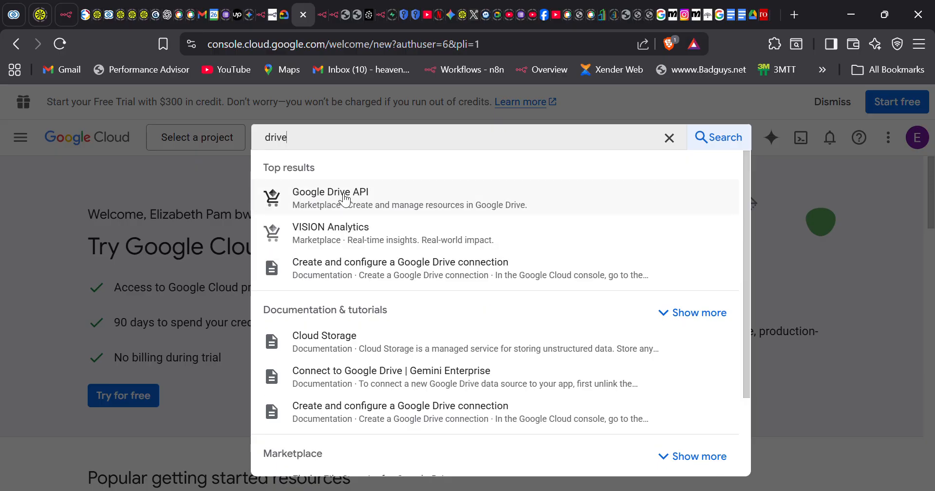
key(BackSpace)
key(BackSpace)
key(BackSpace)
key(BackSpace)
key(BackSpace)
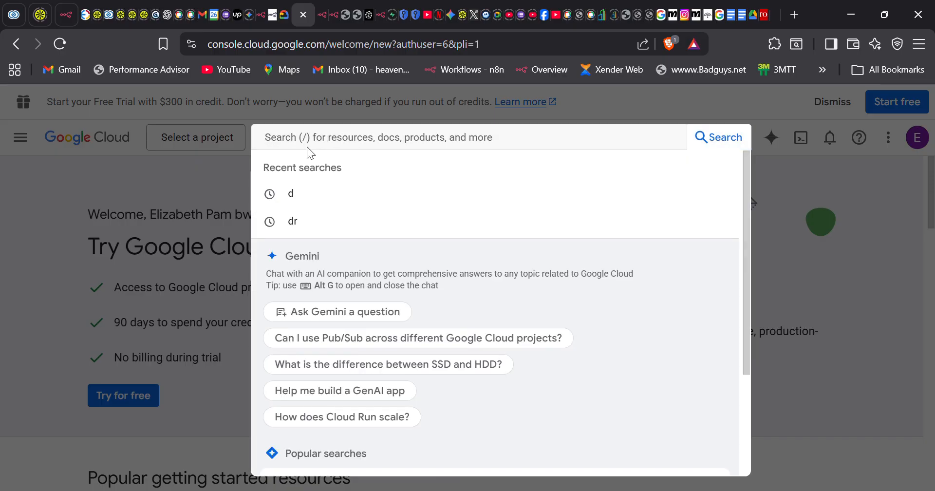
- Search for sheet, google, then dri, and open the Google Drive API result
text(sheet)
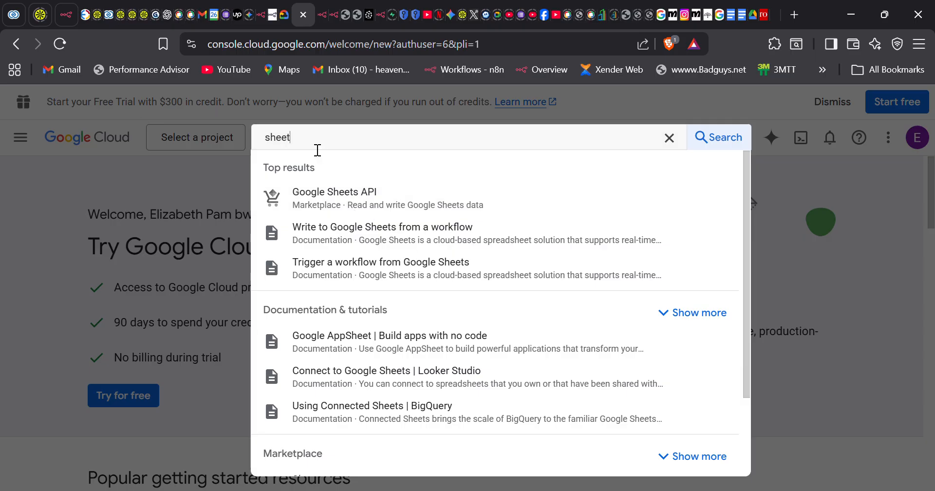
key(BackSpace)
key(BackSpace)
key(BackSpace)
key(BackSpace)
key(BackSpace)
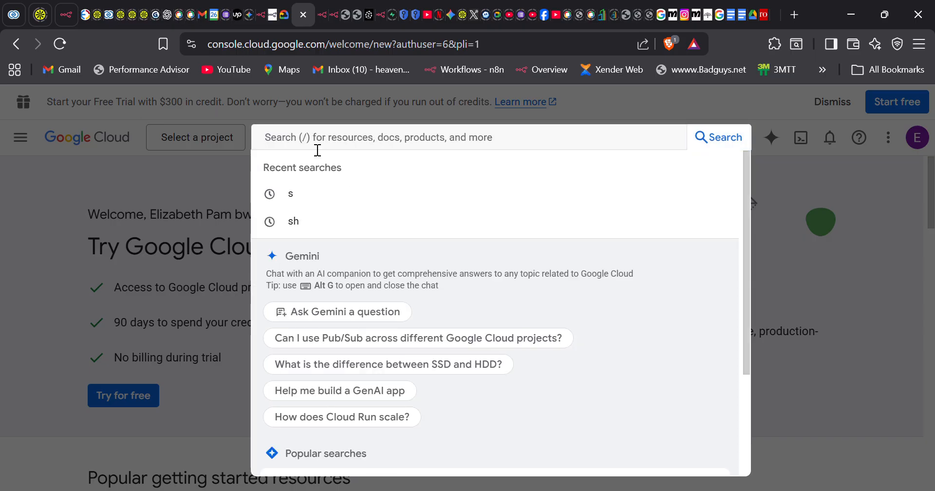
text(google)
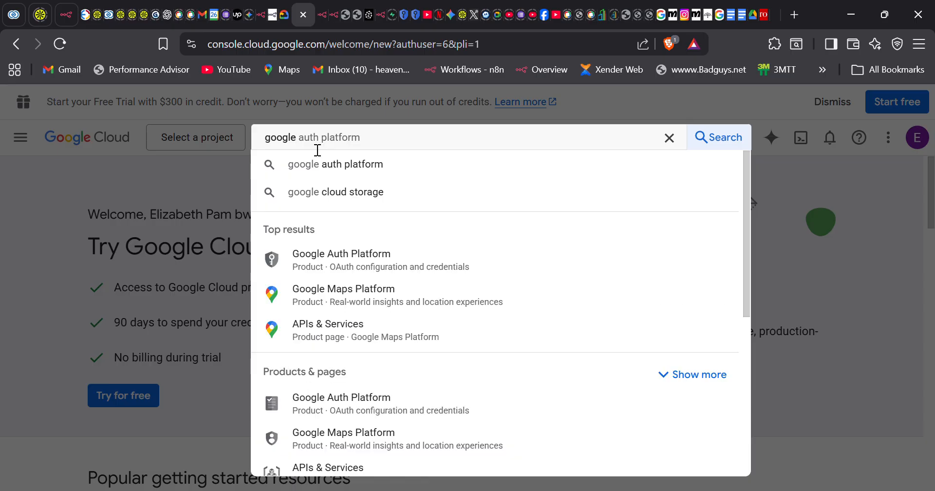
key(BackSpace)
key(BackSpace)
key(BackSpace)
key(BackSpace)
key(BackSpace)
key(BackSpace)
text(drive)
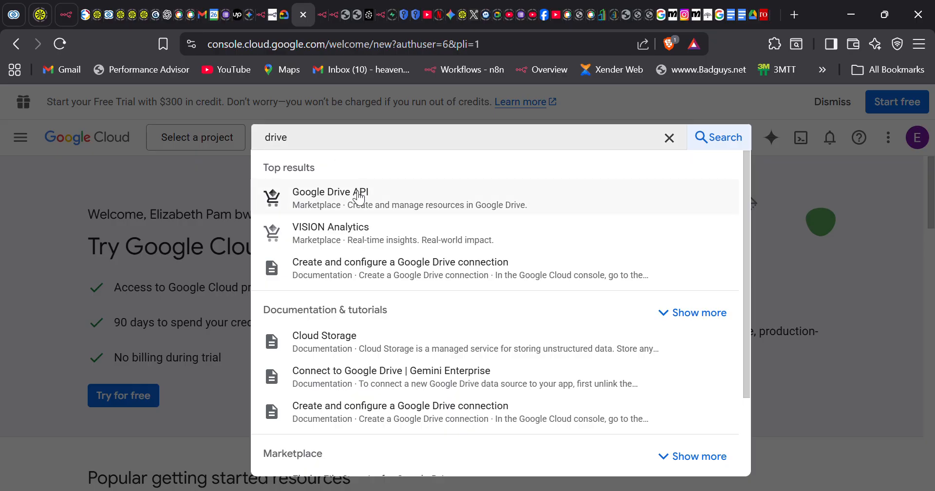
click(359, 197)
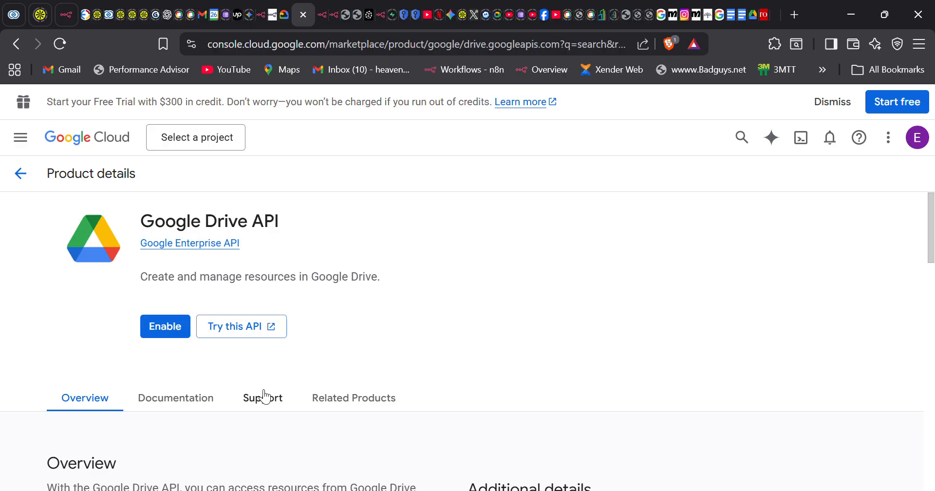
- Enable the Google Drive API and open its management page
scroll(263, 397, down, 1)
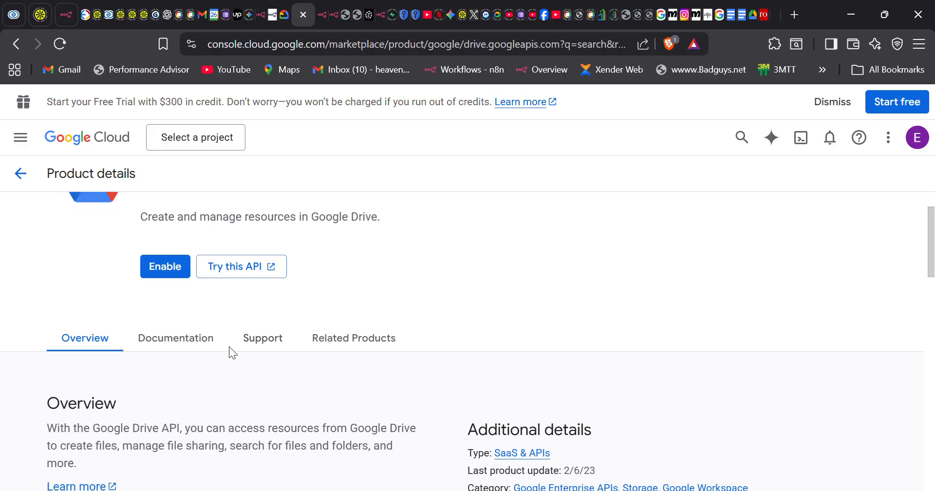
click(172, 276)
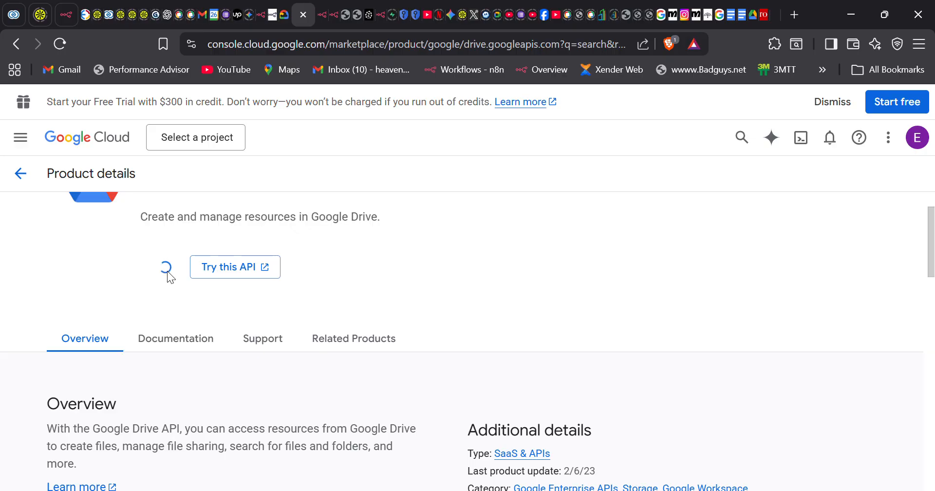
scroll(168, 271, up, 1)
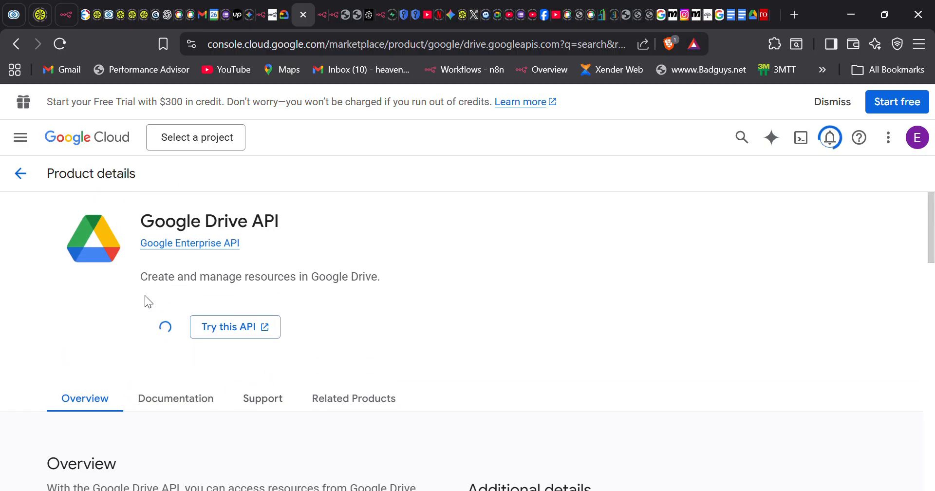
click(167, 331)
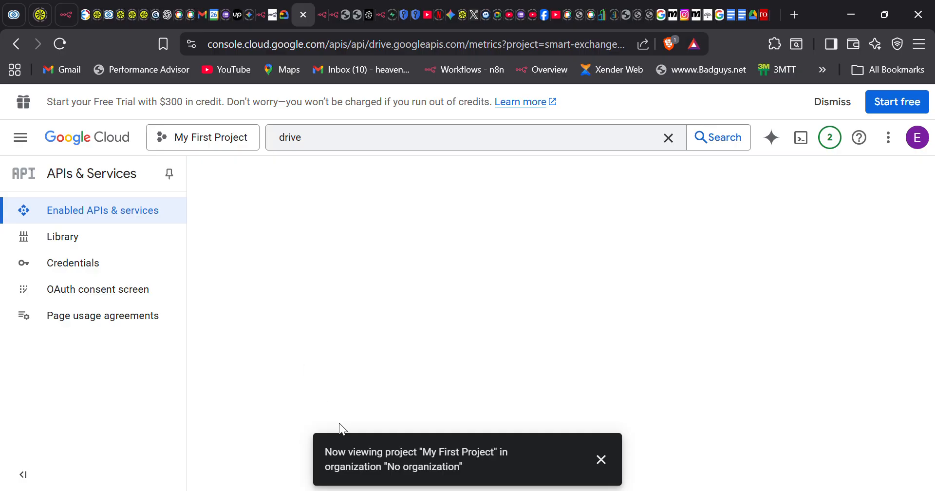
- Dismiss the project notice and request Drive API credentials twice, getting 'Failed to load.'
click(603, 463)
scroll(422, 341, down, 5)
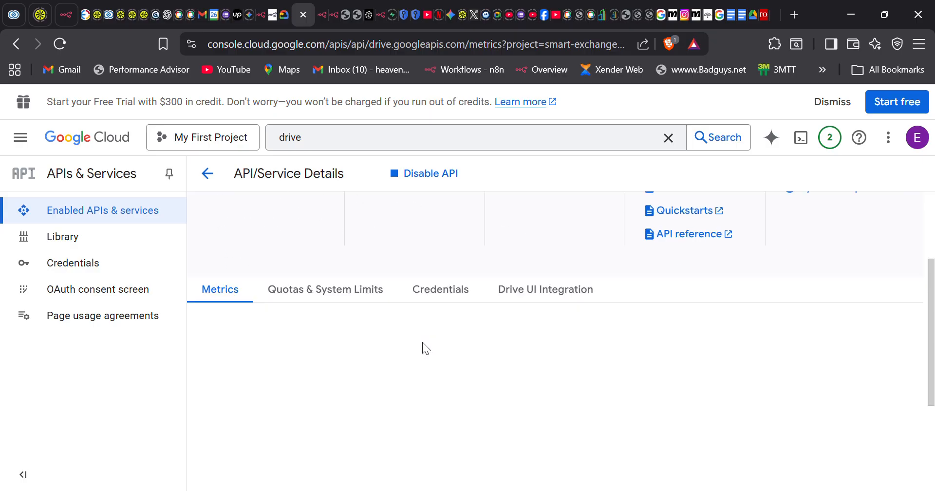
scroll(422, 342, up, 5)
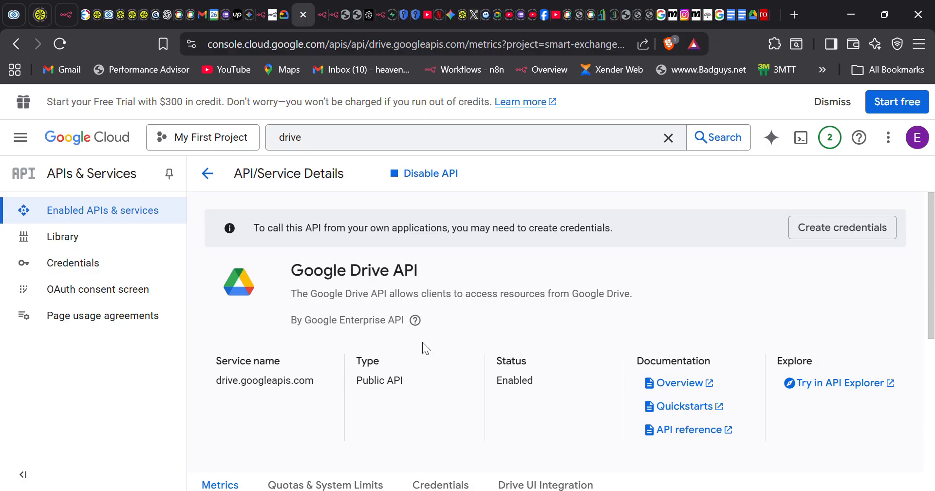
click(841, 235)
click(831, 232)
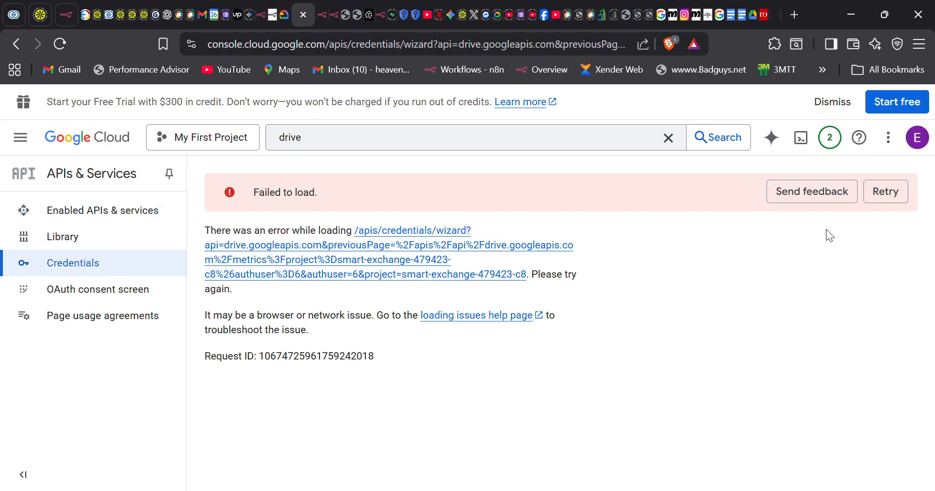
- Reload the credentials wizard, choose User data, and finish the wizard
click(894, 202)
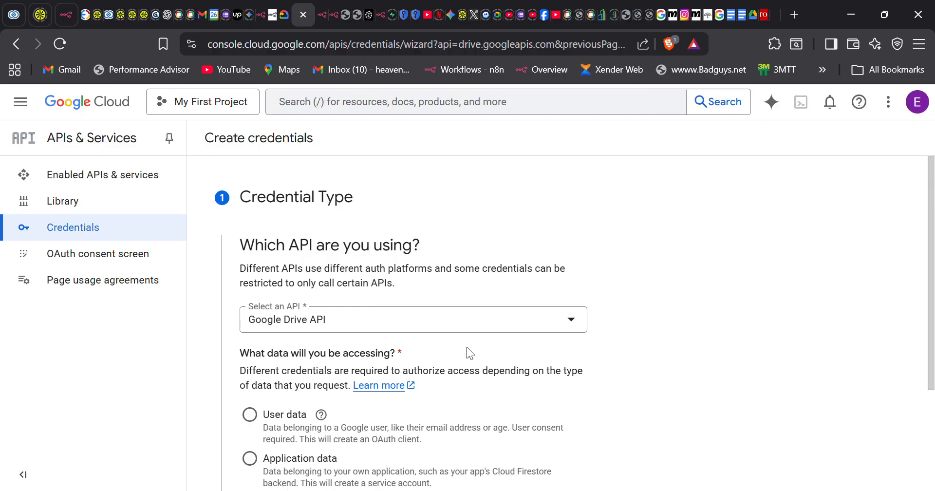
scroll(467, 347, down, 2)
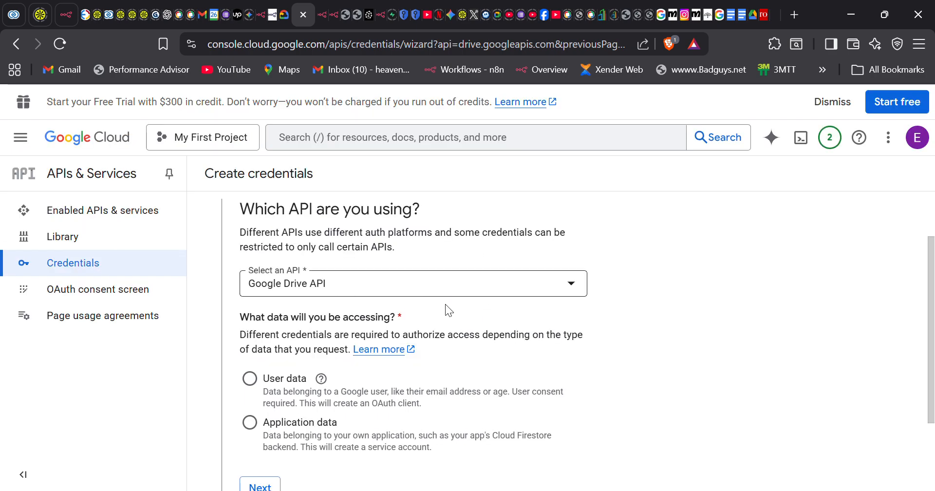
scroll(422, 343, down, 1)
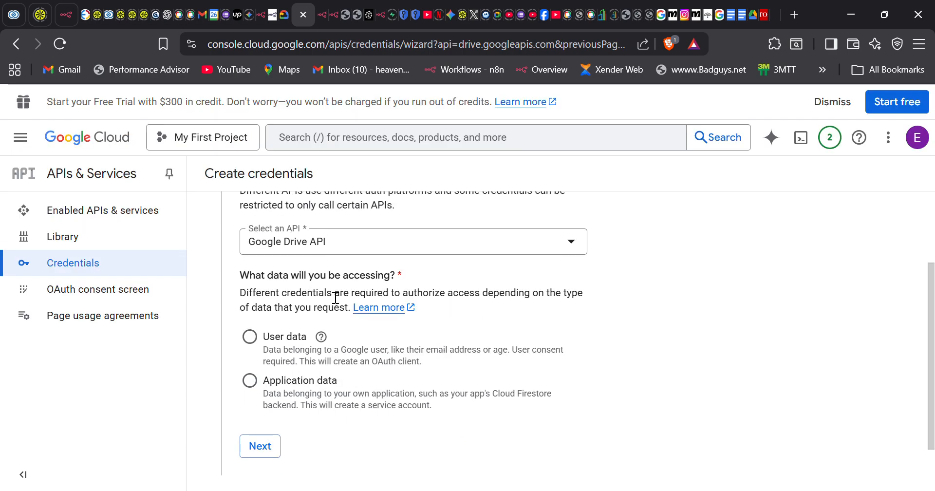
click(255, 340)
scroll(358, 413, down, 1)
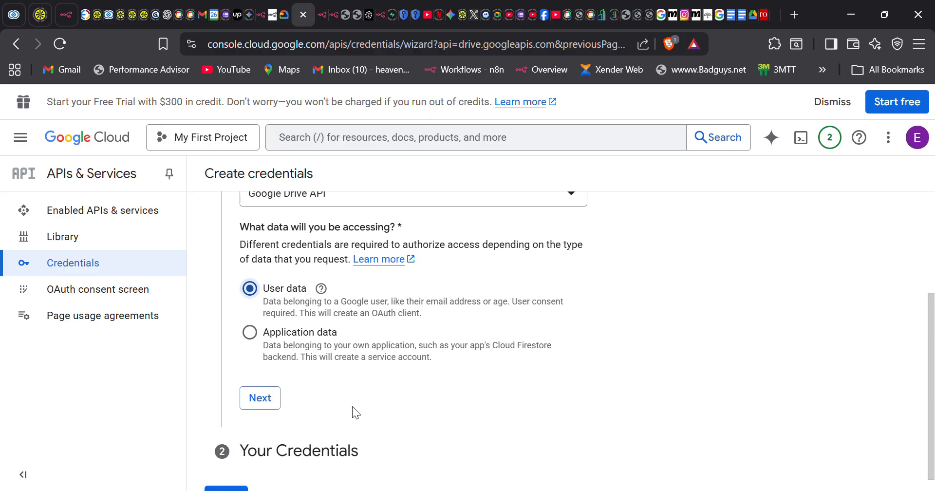
scroll(353, 406, down, 1)
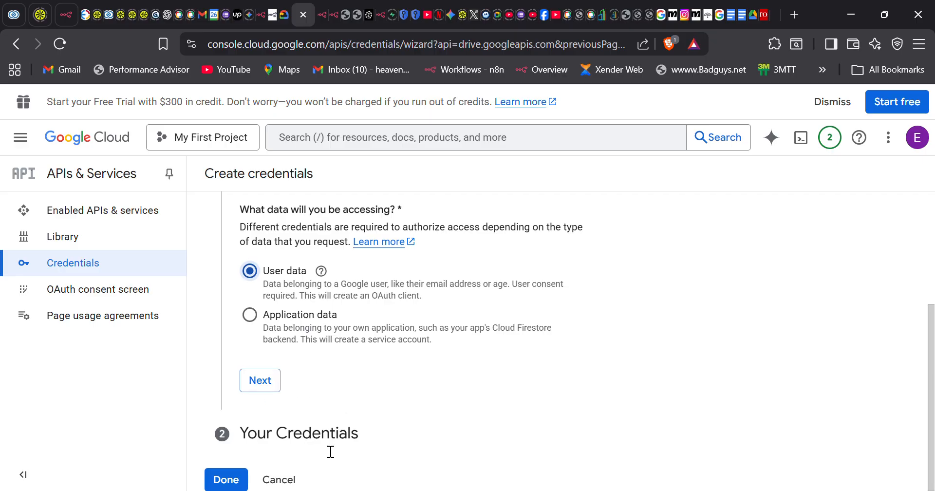
click(231, 481)
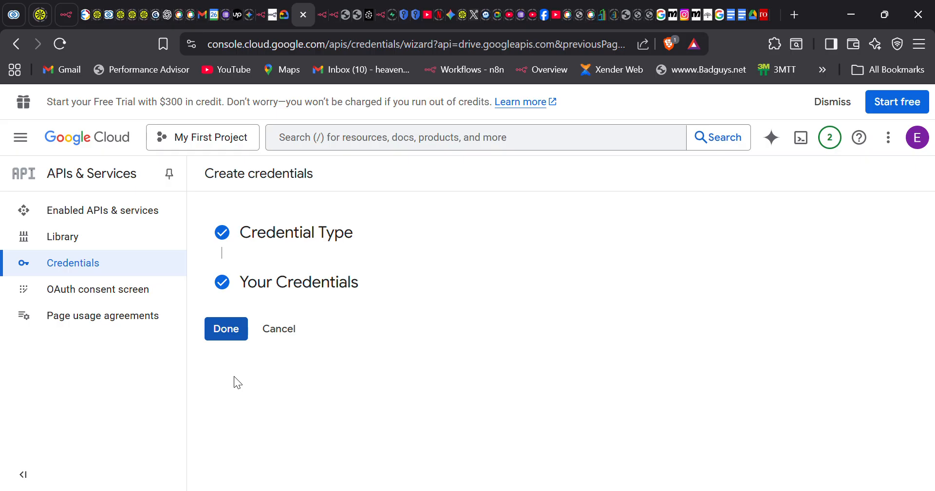
click(222, 336)
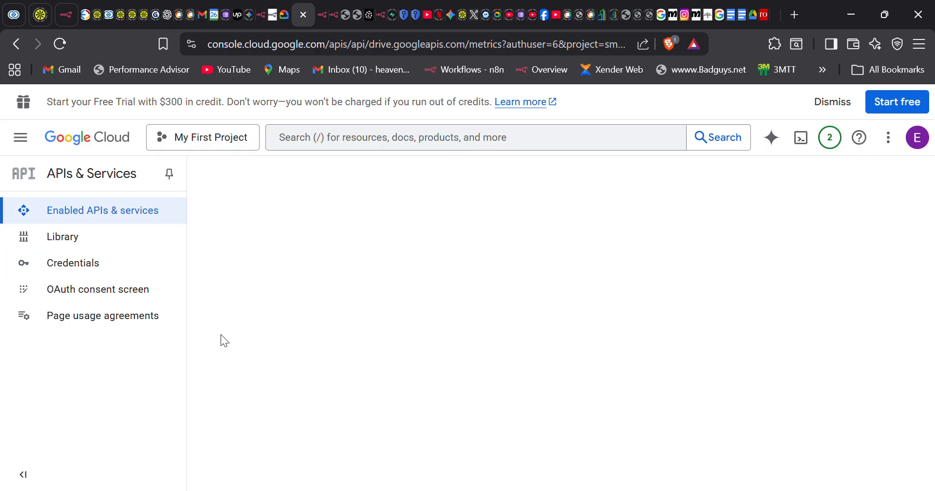
- Review the Drive API details page and start creating credentials again
scroll(220, 334, down, 3)
scroll(221, 335, down, 6)
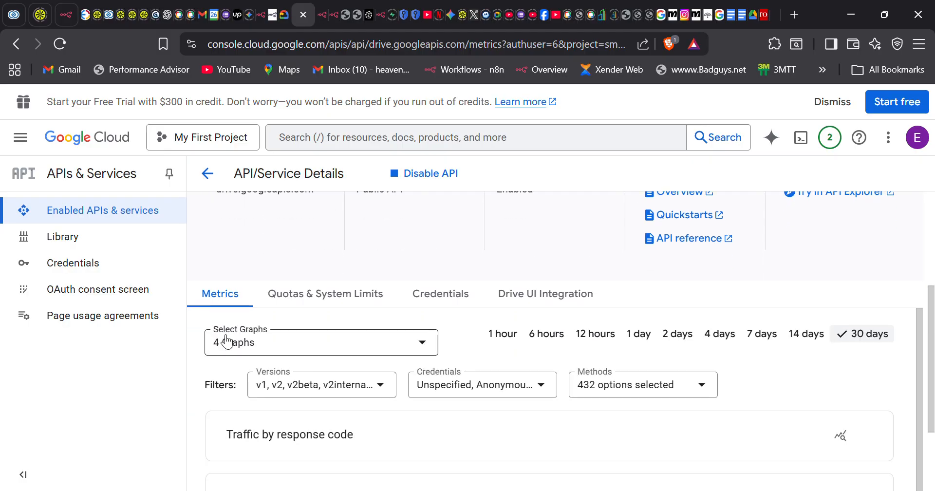
scroll(222, 339, up, 6)
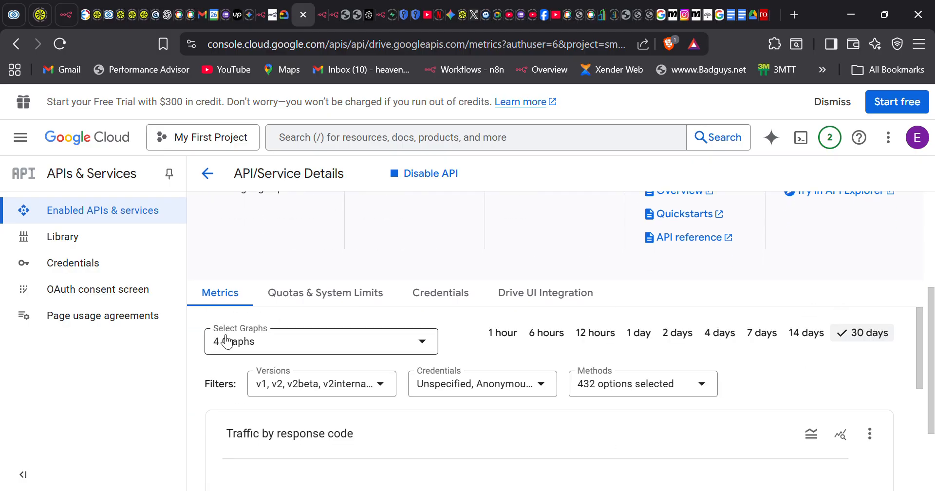
scroll(224, 341, up, 4)
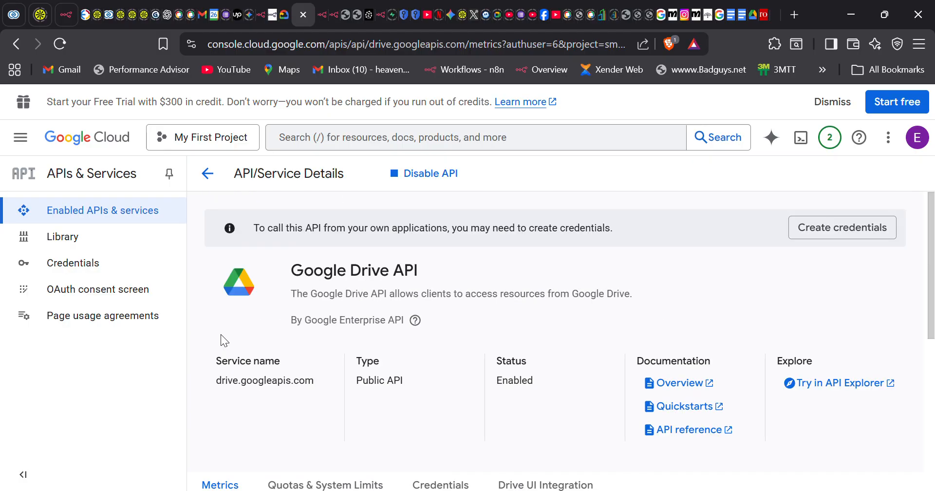
click(827, 235)
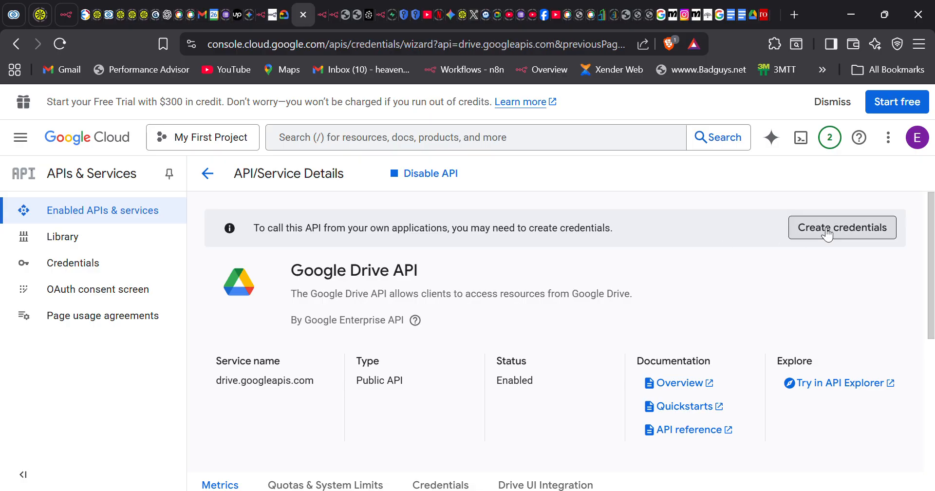
scroll(489, 422, down, 5)
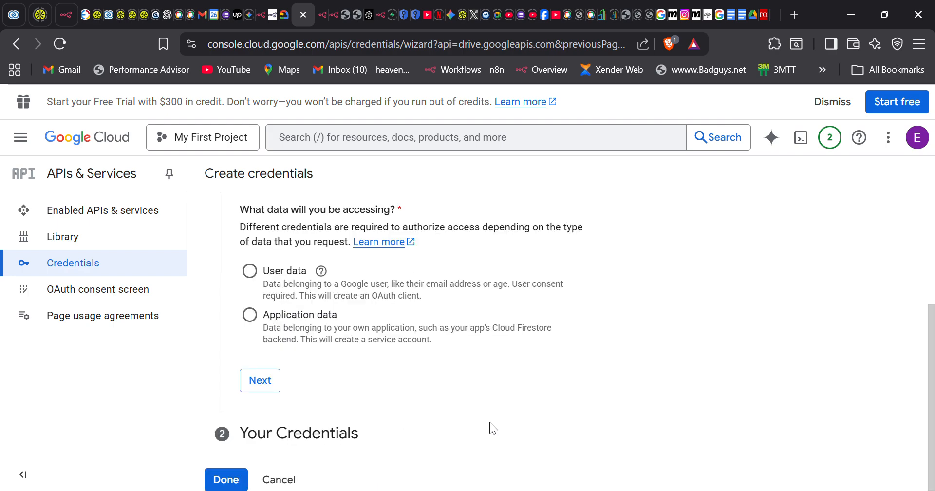
click(230, 475)
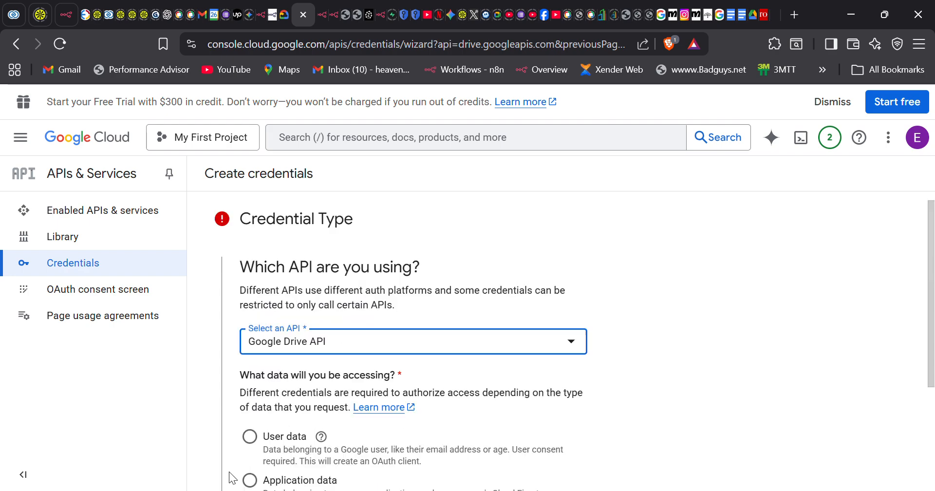
scroll(364, 443, down, 2)
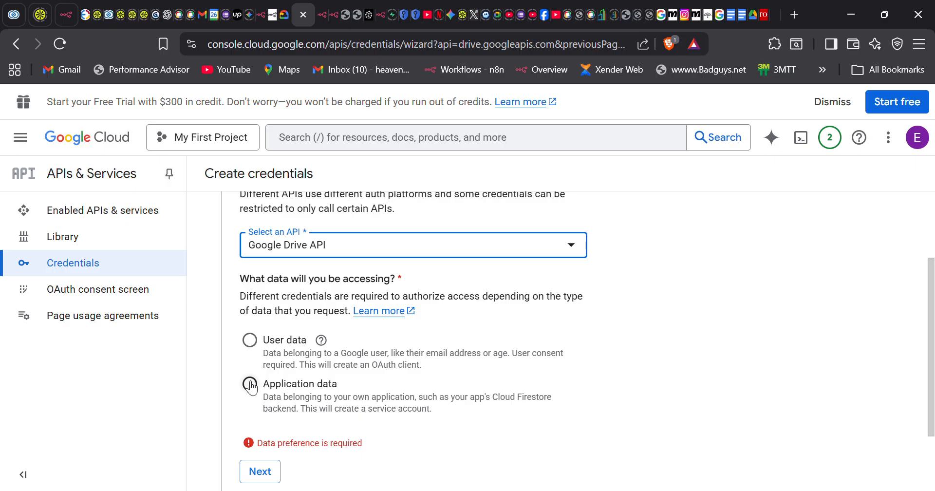
click(250, 385)
scroll(303, 418, down, 2)
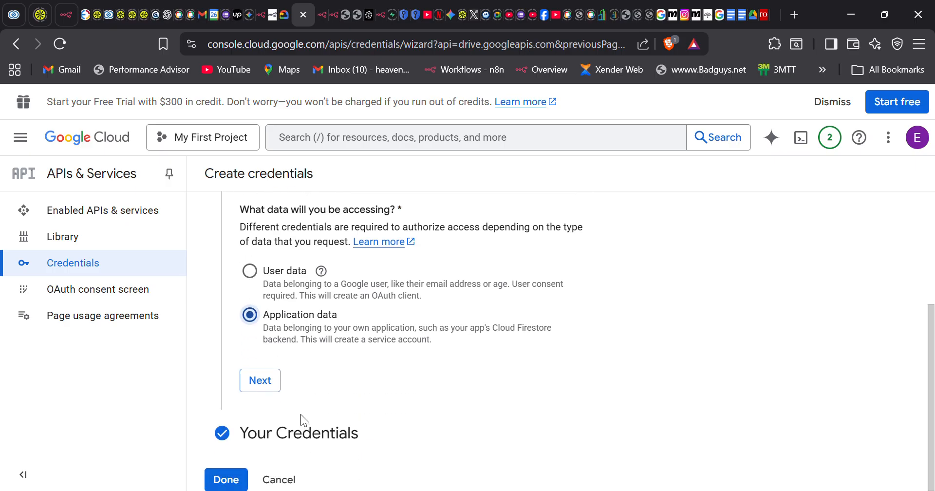
click(260, 385)
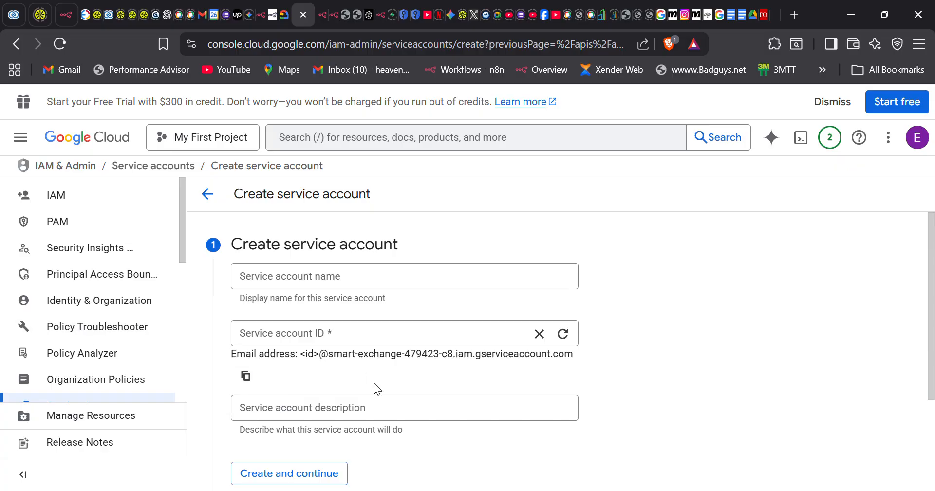
scroll(369, 378, down, 3)
scroll(377, 387, up, 3)
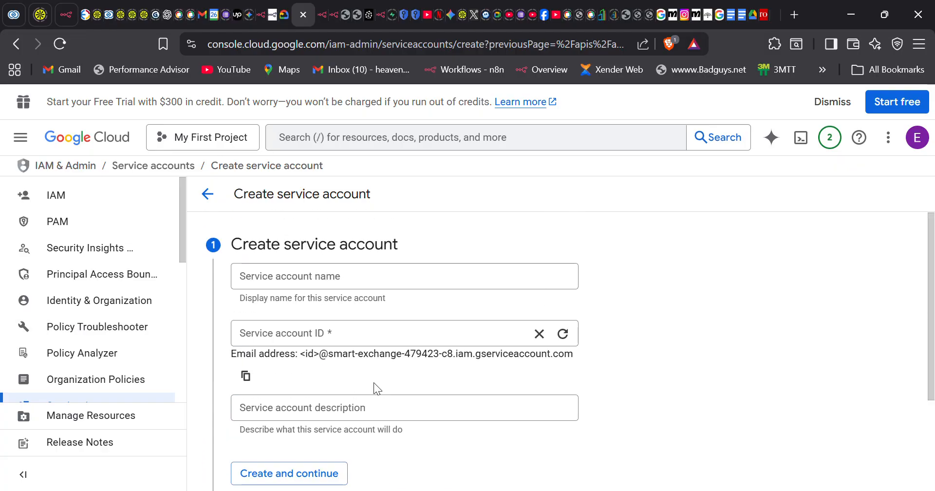
click(215, 188)
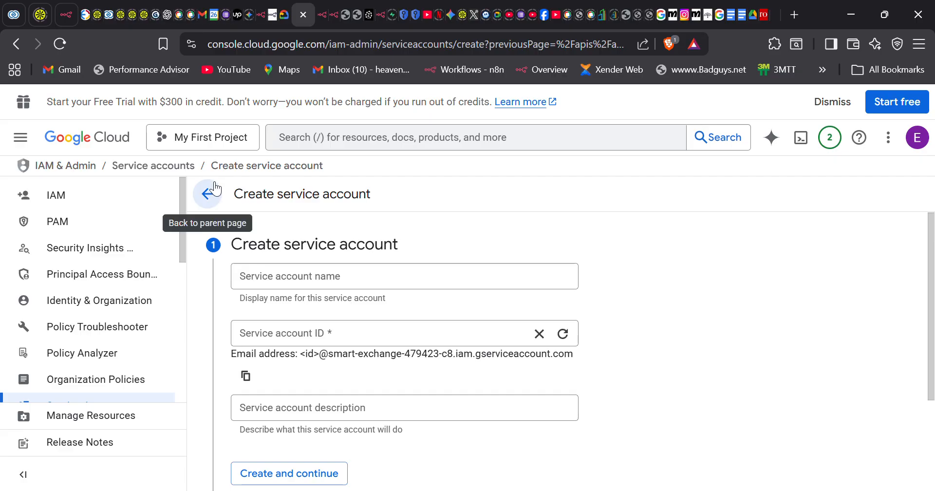
scroll(307, 309, down, 3)
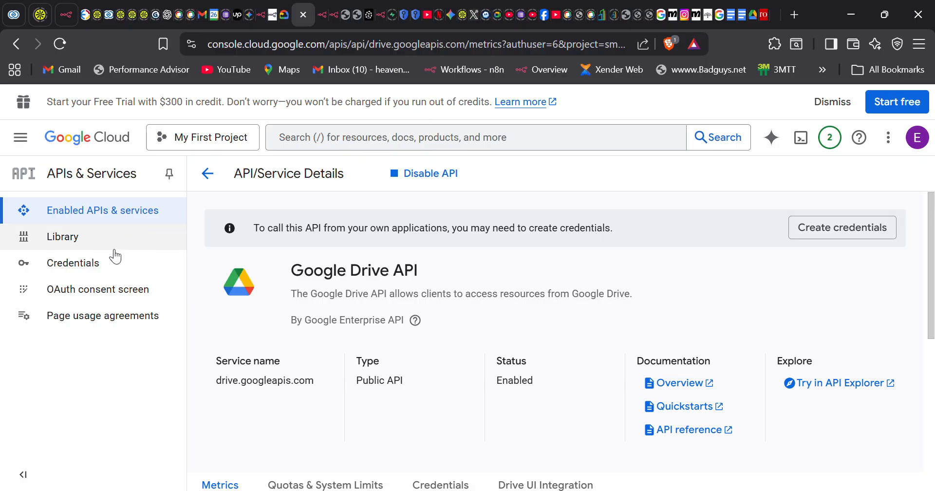
click(95, 270)
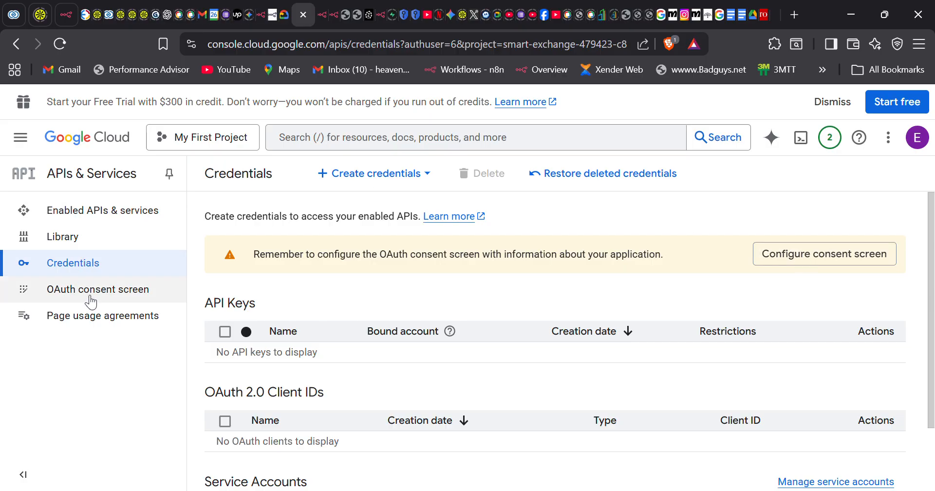
- Start configuring the OAuth consent screen and scroll down to the Get started button
click(809, 258)
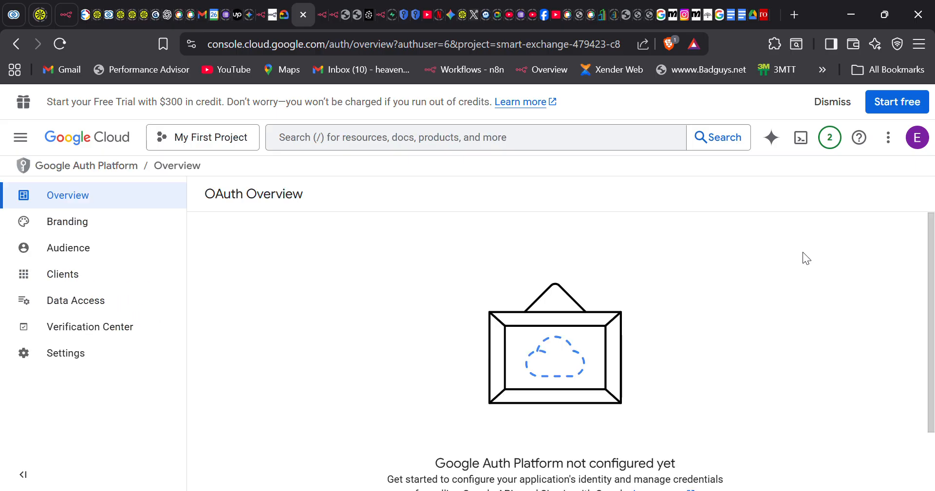
scroll(458, 342, down, 2)
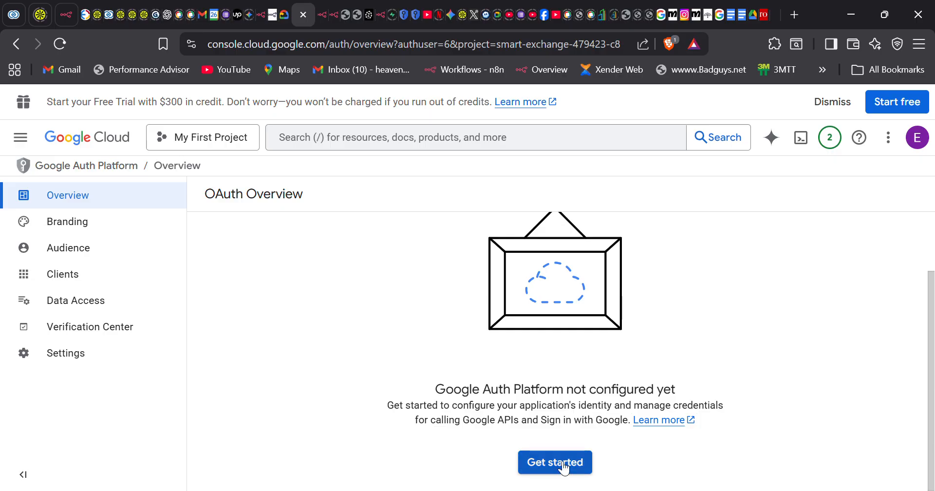
- Start the Google Auth Platform setup and name the app 'myconsole'
click(564, 467)
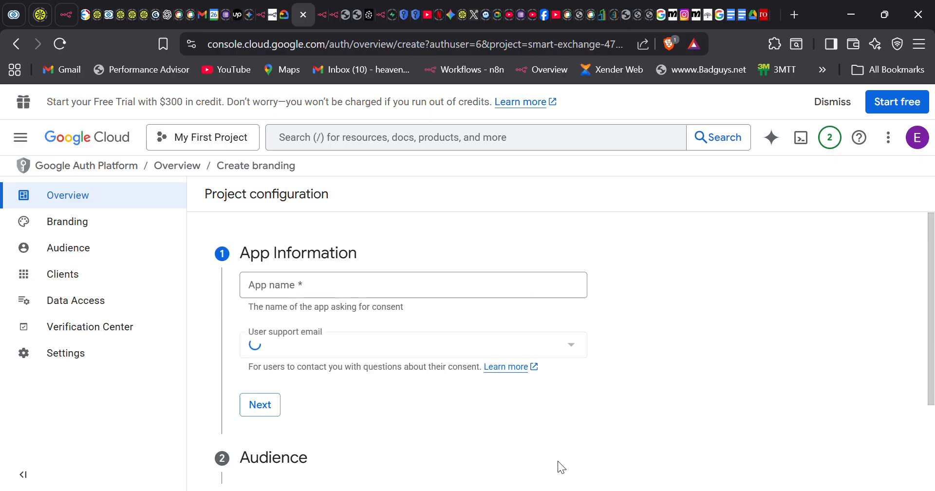
click(300, 295)
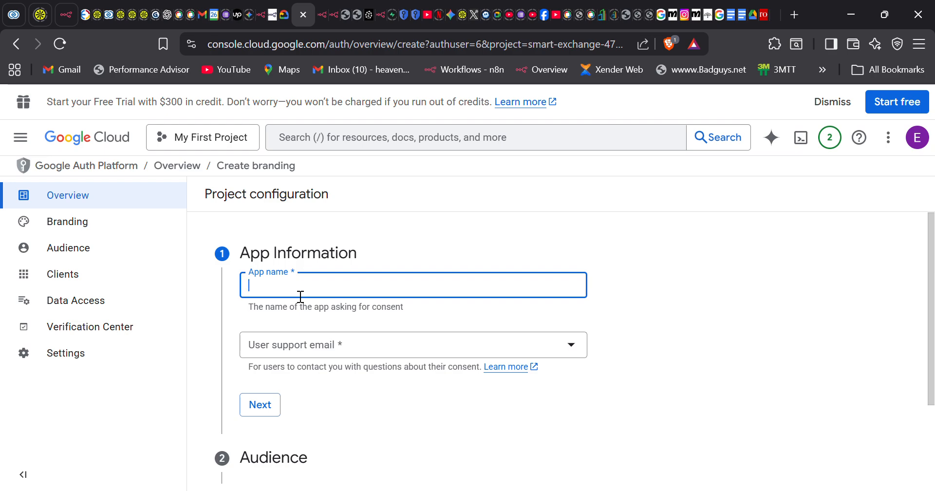
text(N8n)
key(BackSpace)
key(BackSpace)
key(BackSpace)
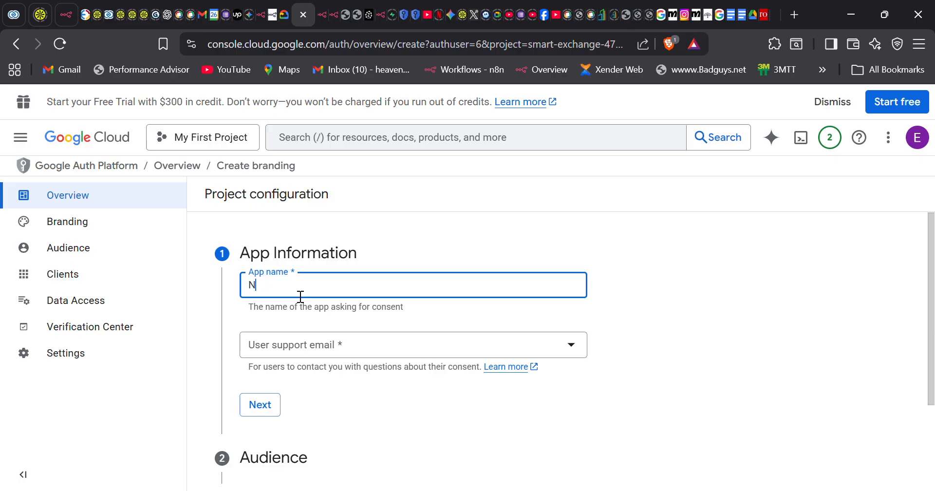
text(myconsole)
- Choose the account's address as user support email and continue to Audience
scroll(301, 297, down, 1)
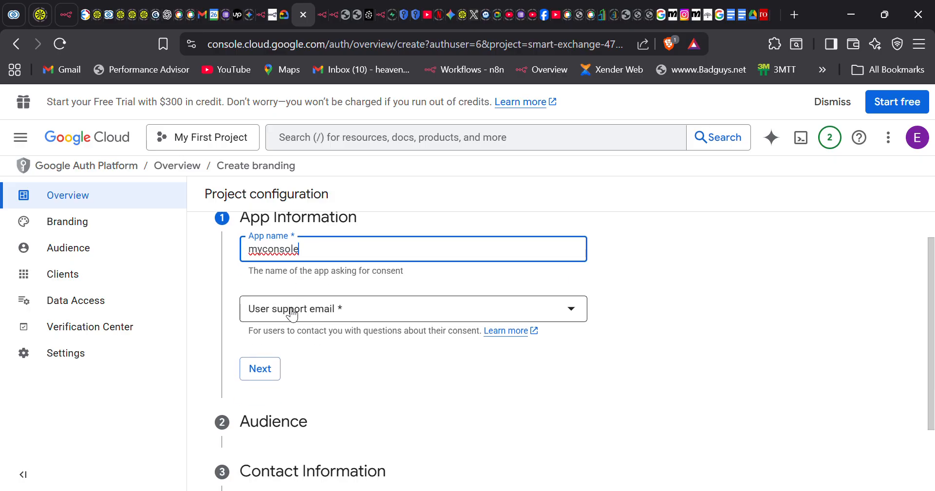
click(293, 314)
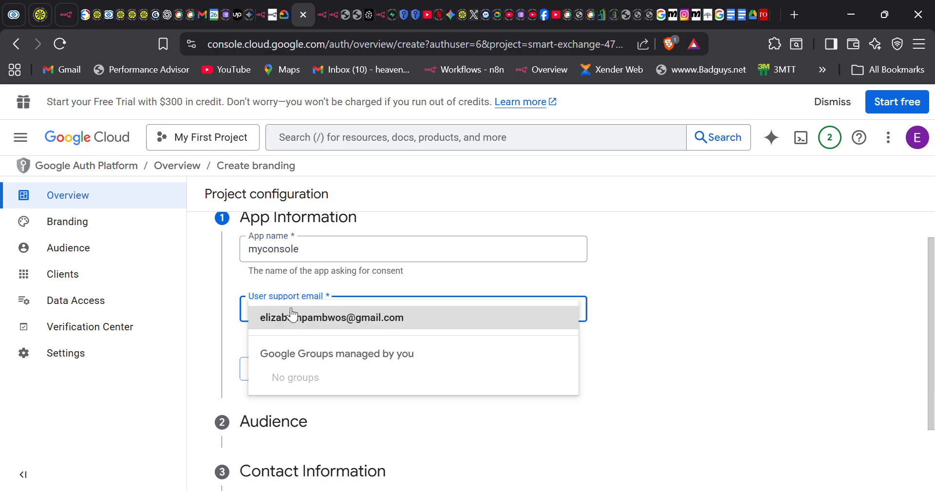
click(346, 324)
scroll(345, 324, down, 2)
click(261, 287)
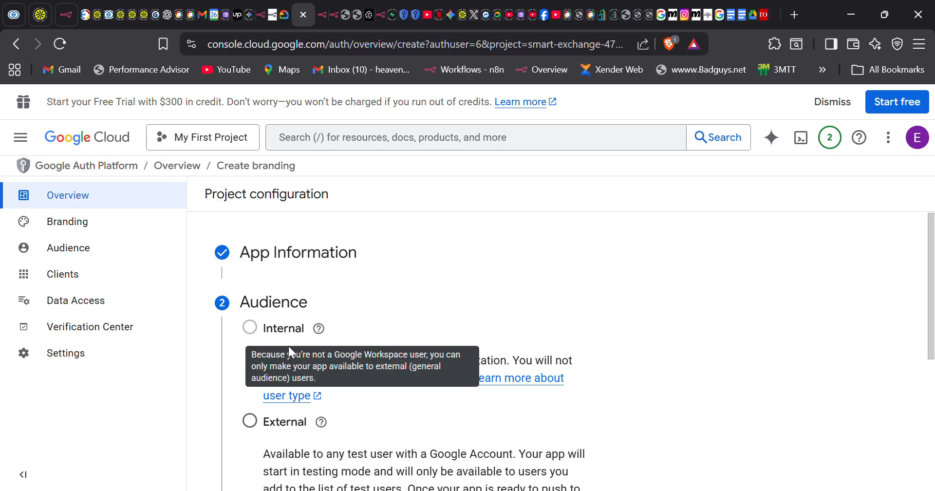
- Set the app's audience to External and move on to Contact Information
scroll(405, 405, down, 1)
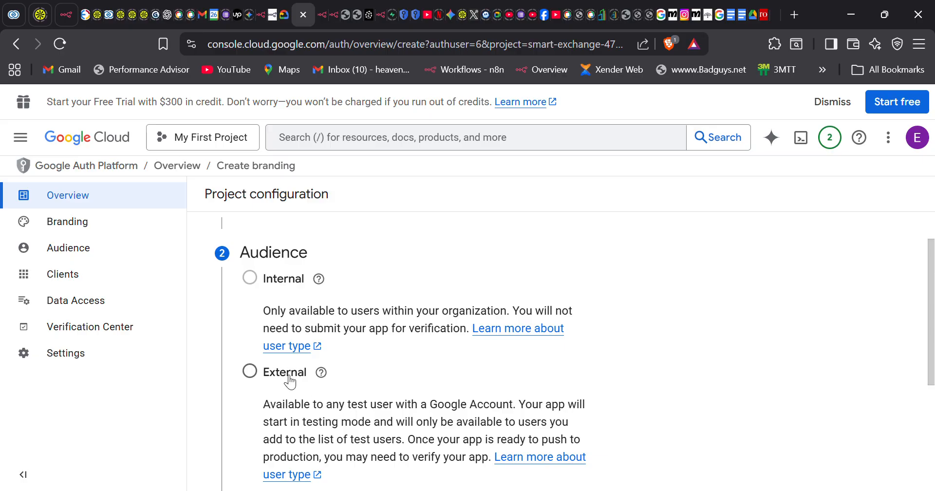
click(250, 371)
scroll(394, 466, down, 4)
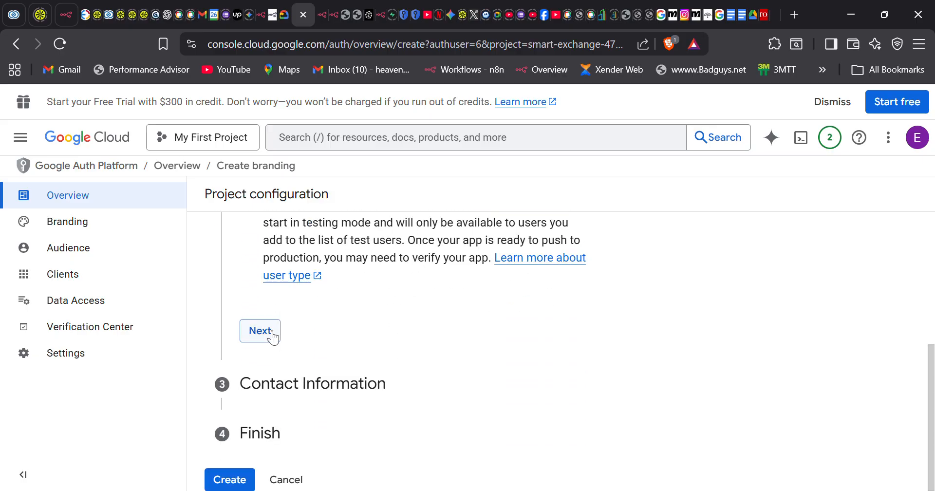
click(272, 336)
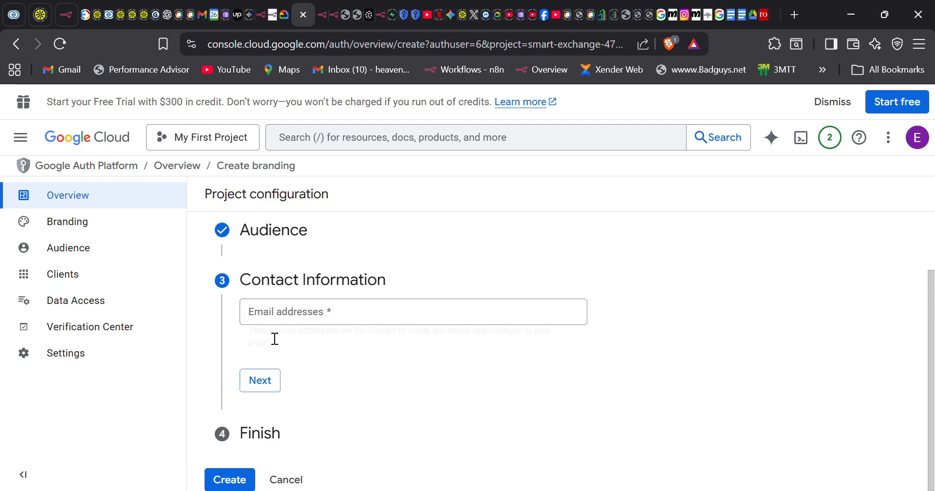
- Enter the contact email address and continue to the Finish step
click(312, 323)
text(hea)
key(BackSpace)
key(BackSpace)
key(BackSpace)
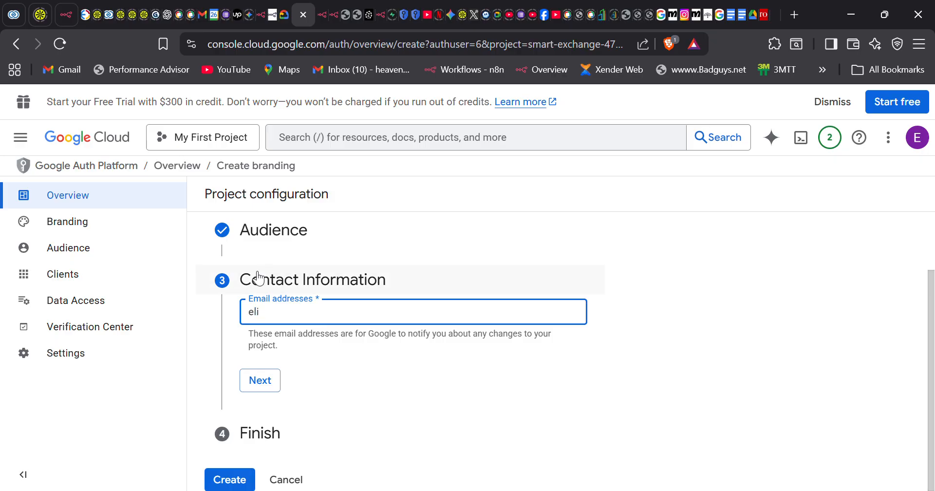
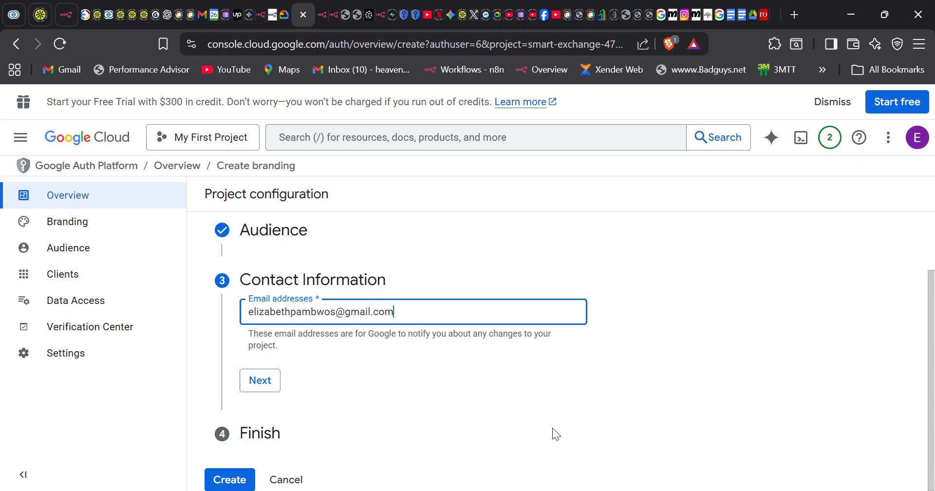
click(263, 386)
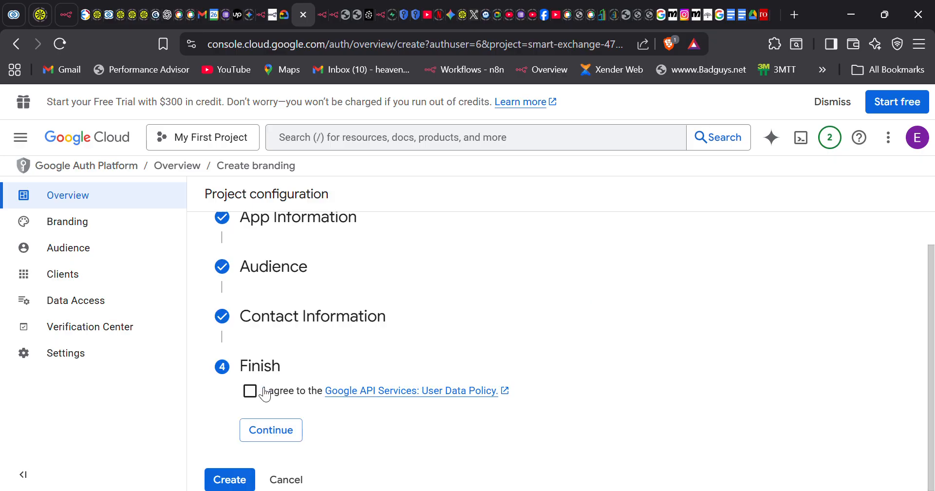
- Agree to the Google API Services User Data Policy and create the OAuth configuration
click(250, 390)
click(273, 429)
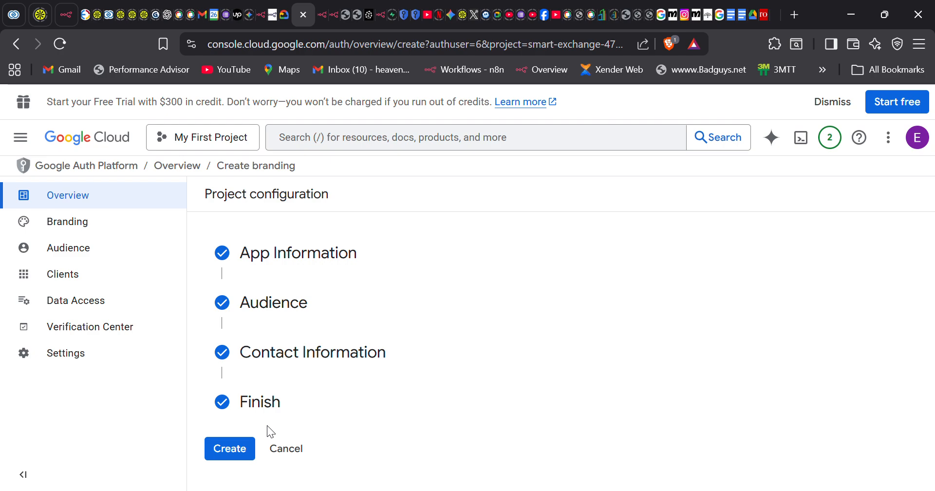
click(237, 456)
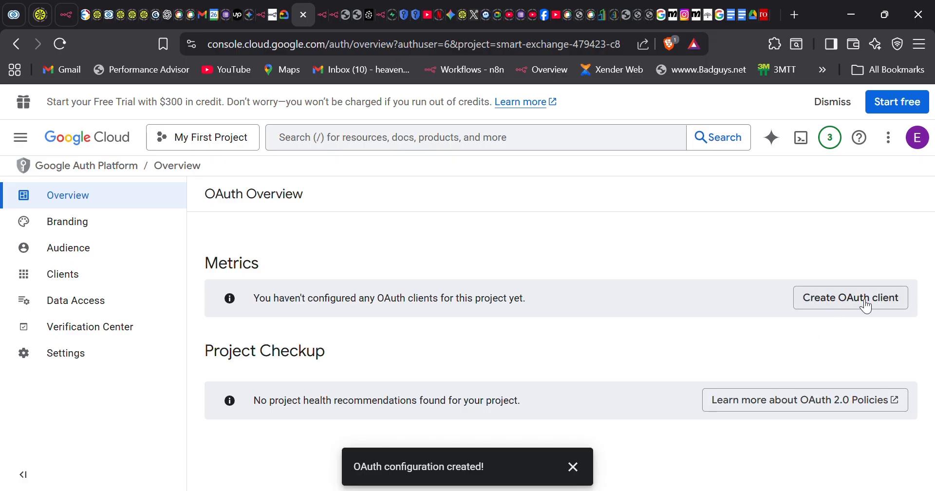
- Start a new OAuth client of application type Web application
click(837, 303)
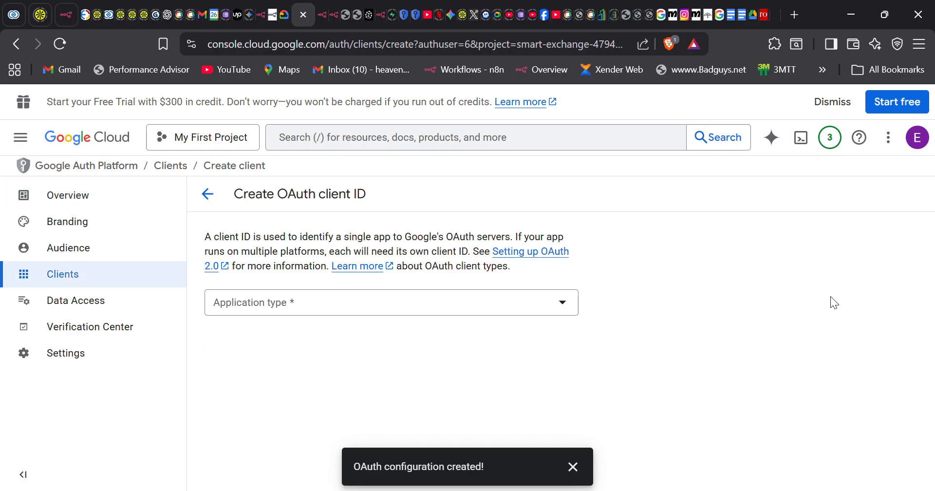
click(567, 307)
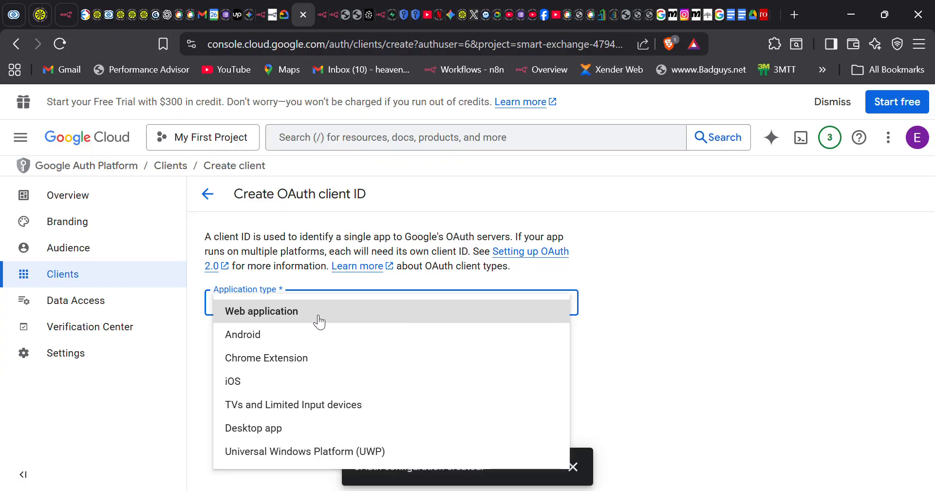
click(289, 314)
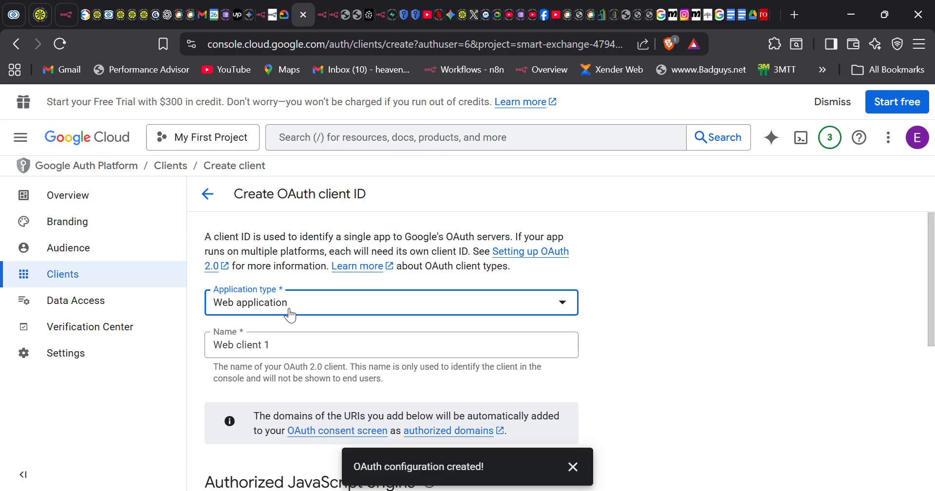
- Name the client Web1 and add an empty Authorized redirect URI entry
scroll(367, 362, down, 1)
click(279, 309)
key(BackSpace)
key(BackSpace)
key(BackSpace)
key(BackSpace)
key(BackSpace)
key(BackSpace)
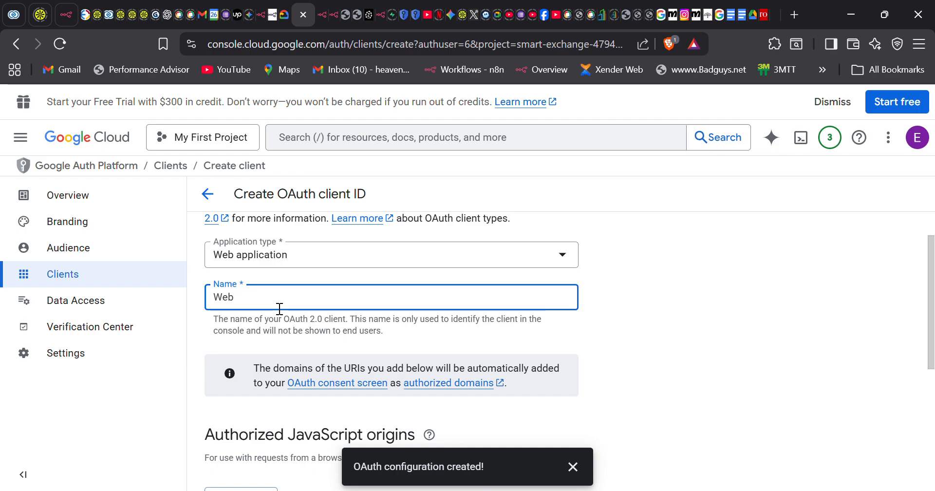
text(1)
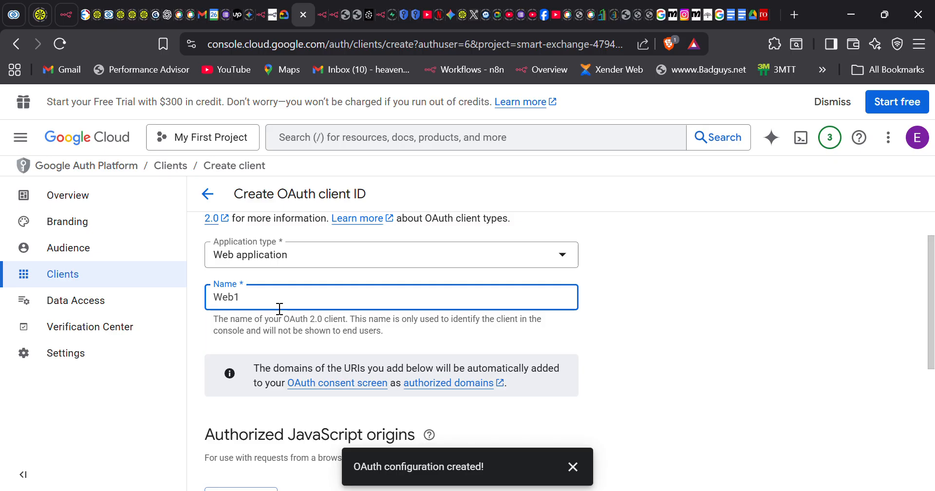
scroll(279, 309, down, 3)
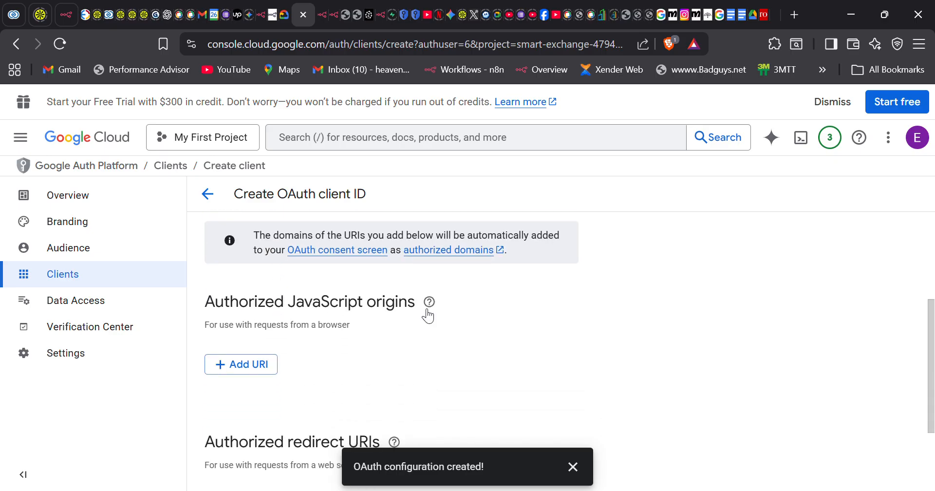
scroll(302, 367, down, 3)
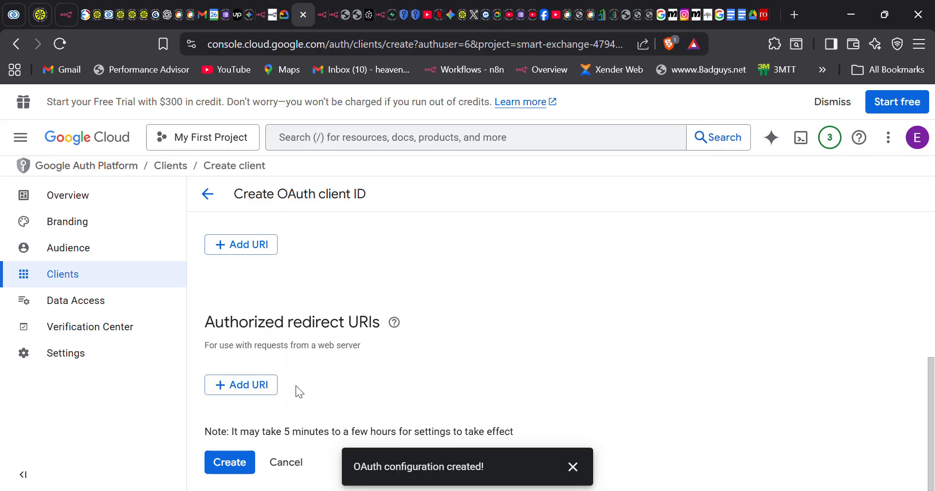
click(237, 392)
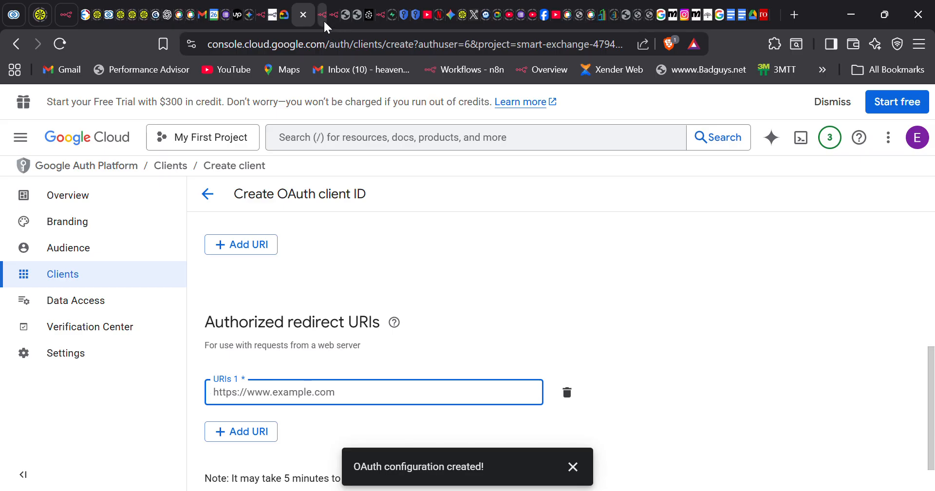
click(265, 15)
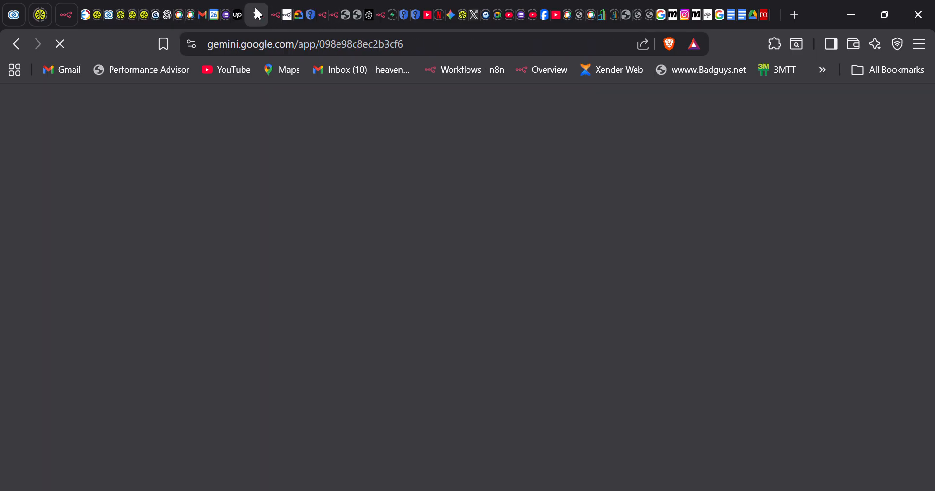
click(275, 15)
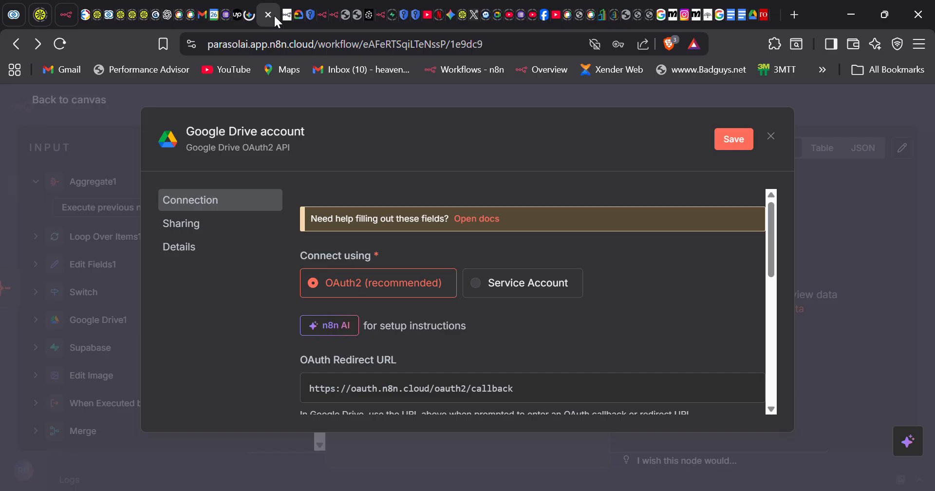
scroll(394, 361, down, 1)
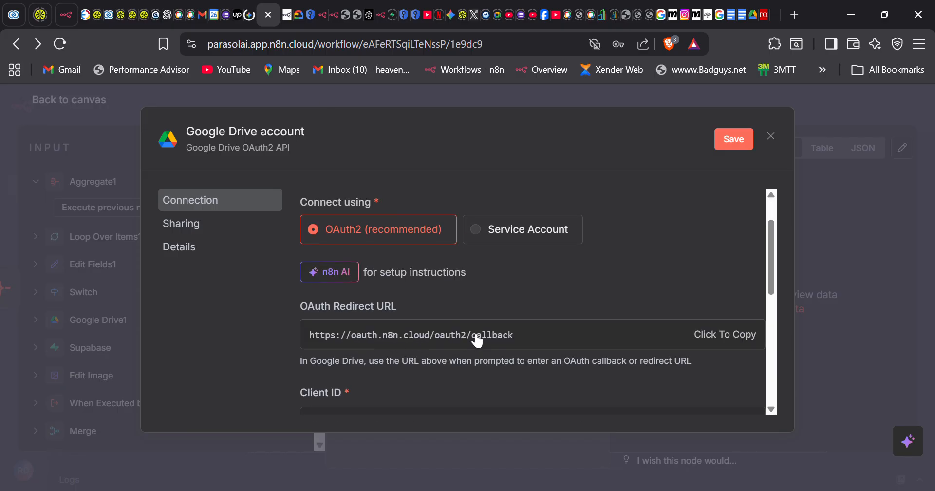
click(726, 341)
key(ctrl+l)
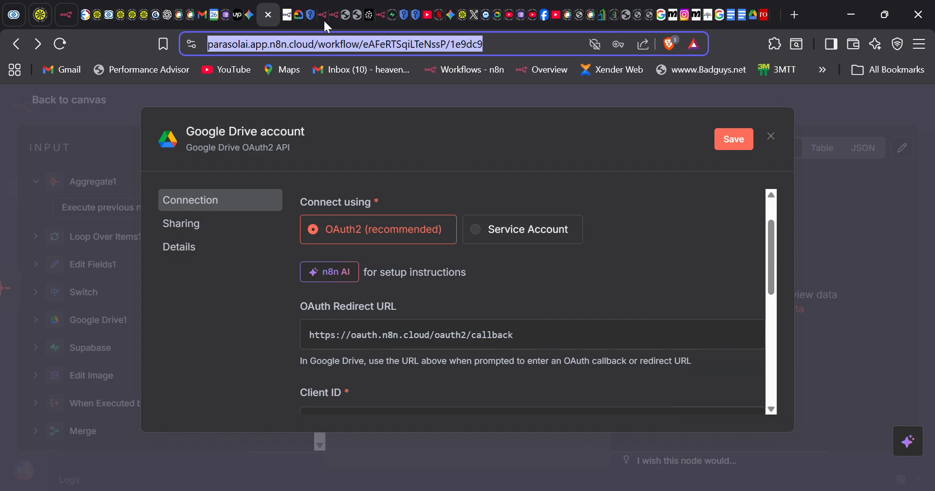
click(309, 12)
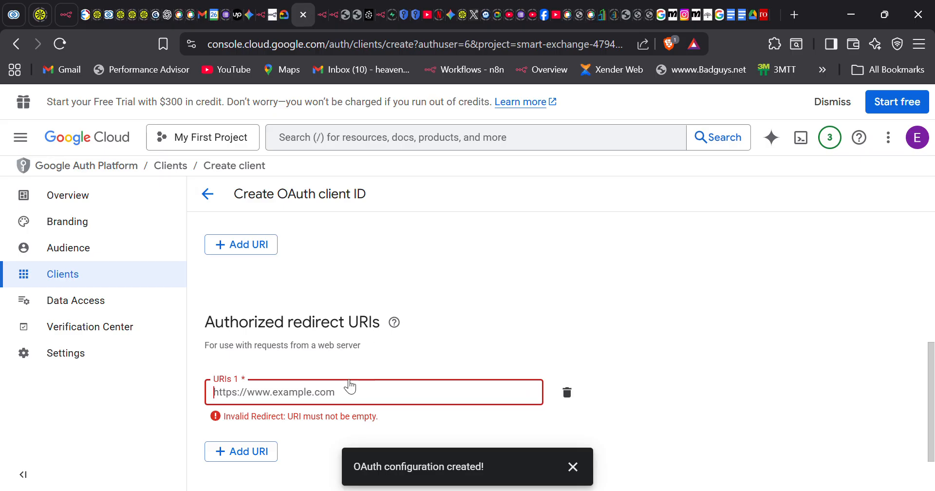
key(ctrl+v)
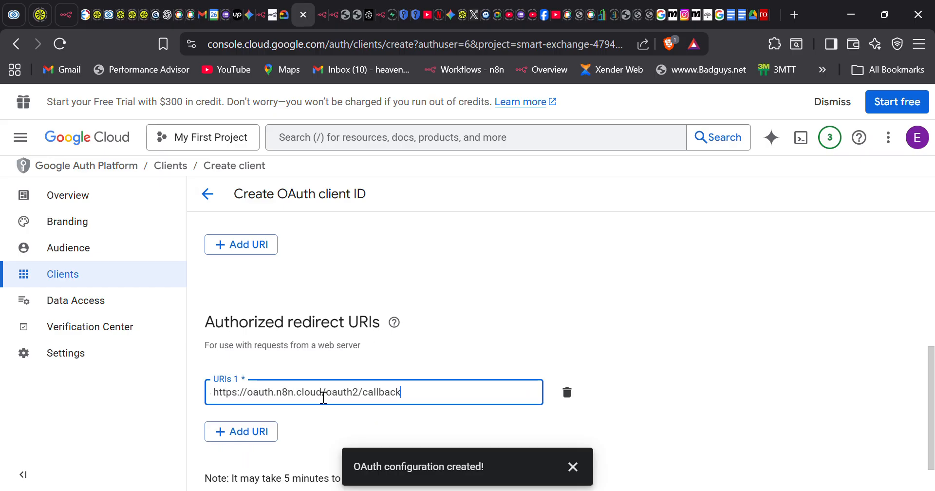
scroll(323, 397, down, 1)
click(232, 463)
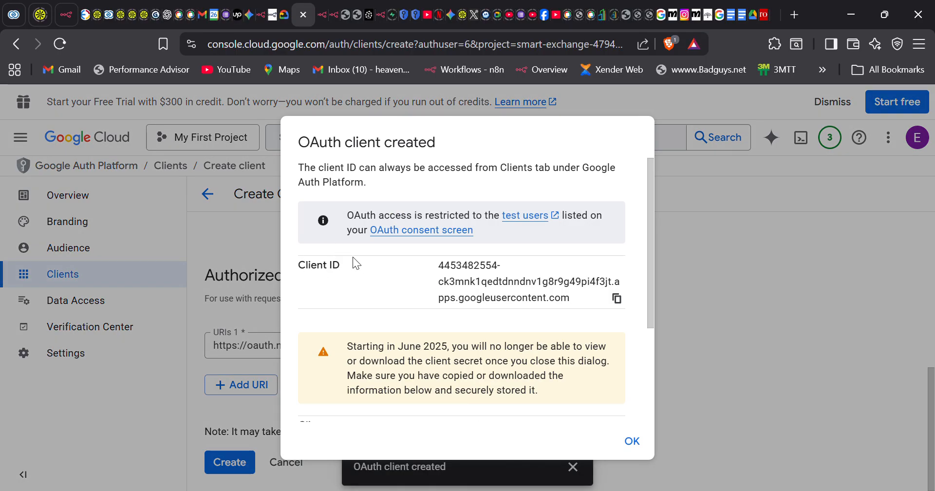
click(618, 299)
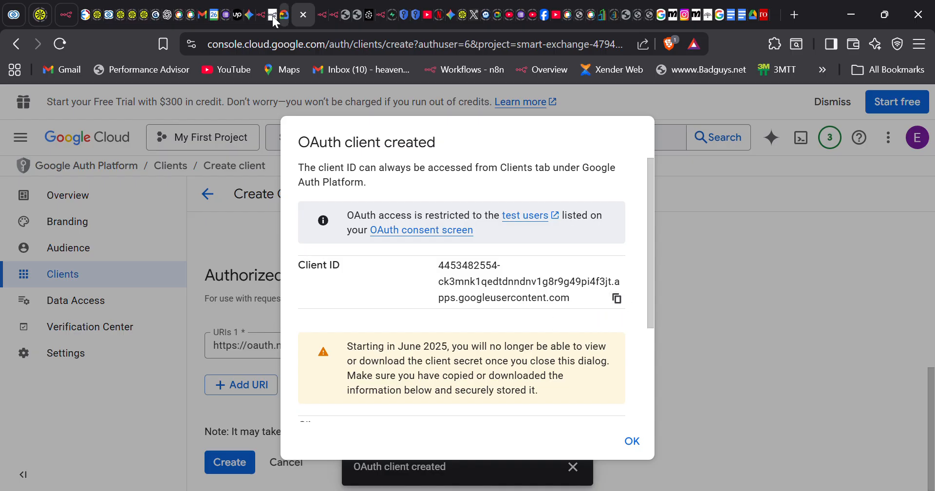
click(258, 16)
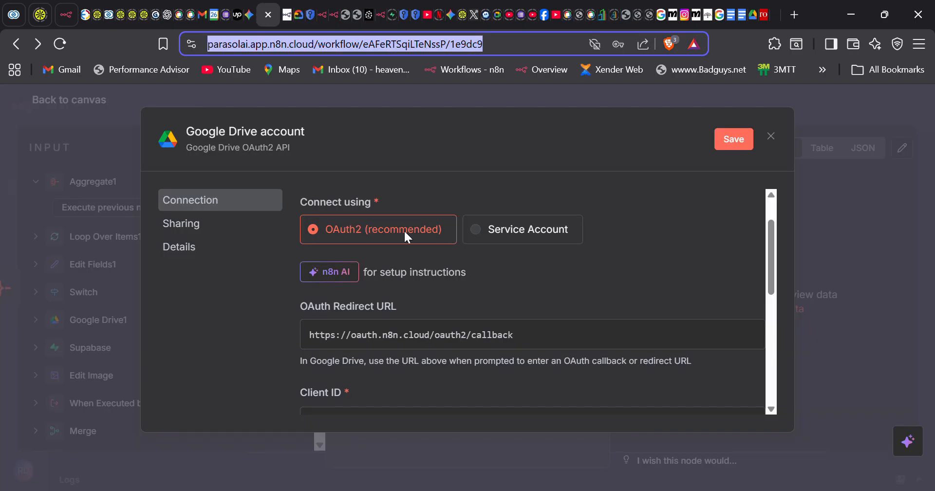
- Clear the wrongly pasted redirect URL from the credential's Client ID field
click(465, 336)
scroll(463, 341, down, 2)
scroll(465, 348, down, 1)
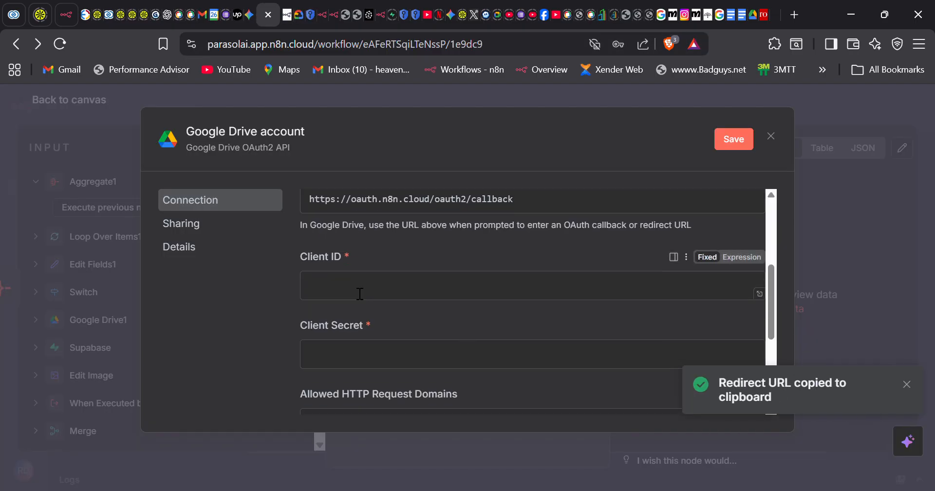
key(ctrl+v)
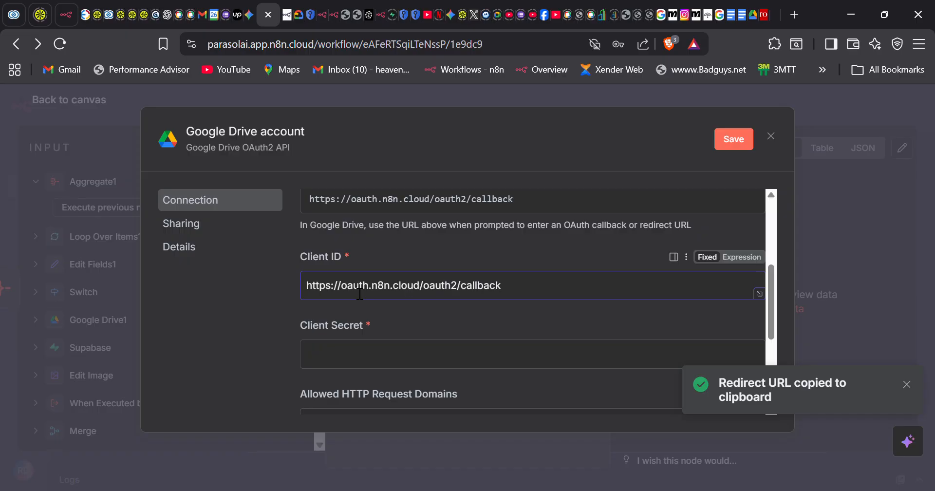
key(ctrl+a)
key(BackSpace)
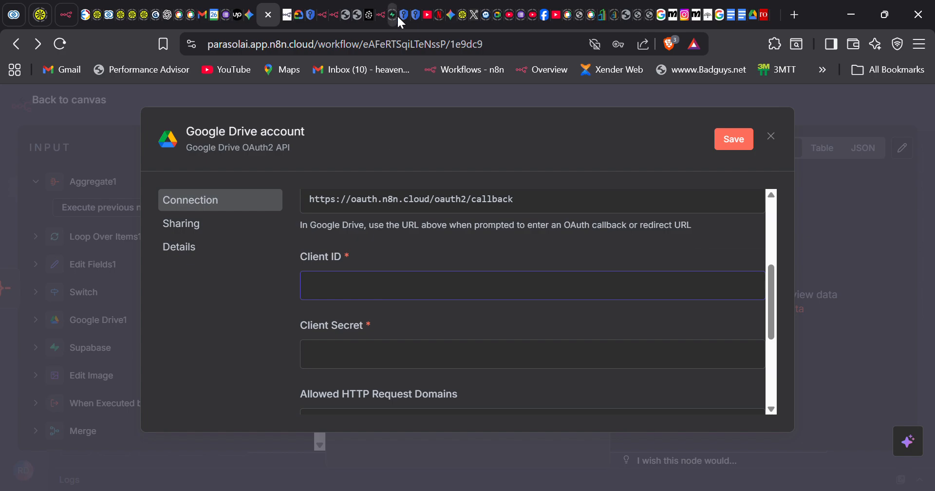
- Copy the Google OAuth client ID again and paste it into Client ID
click(308, 16)
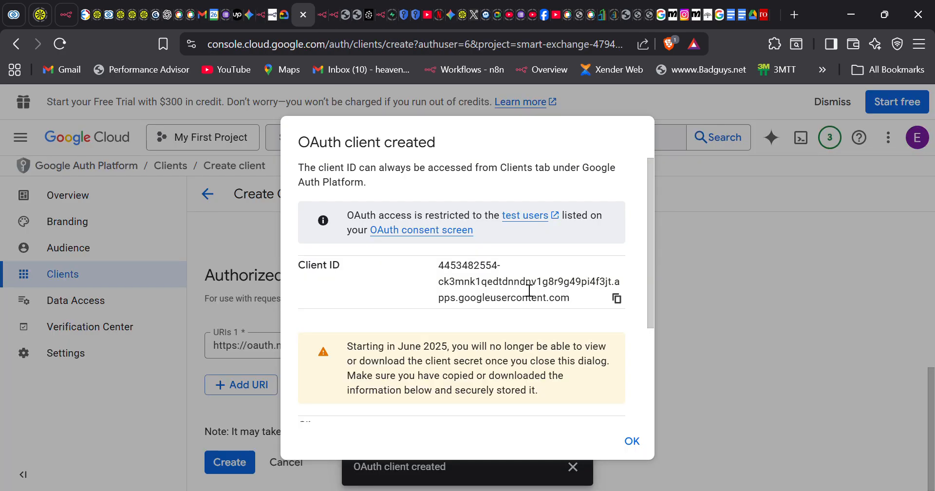
click(617, 299)
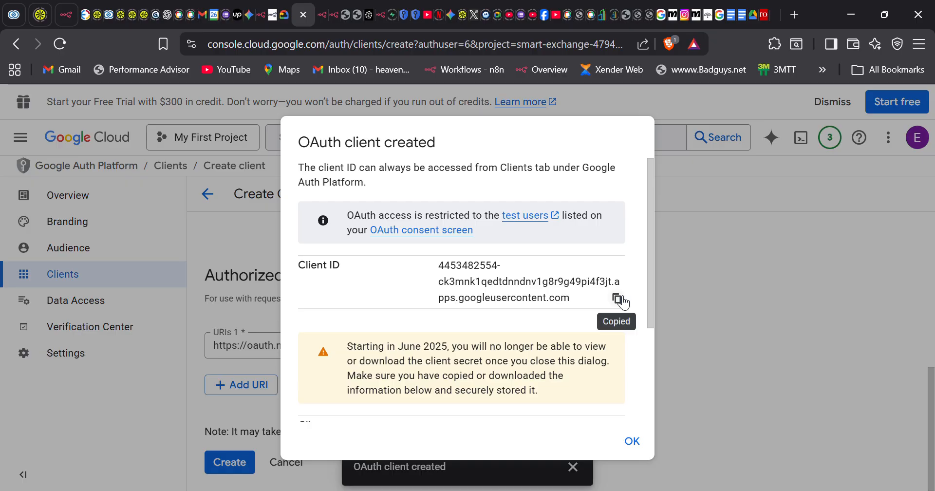
click(259, 15)
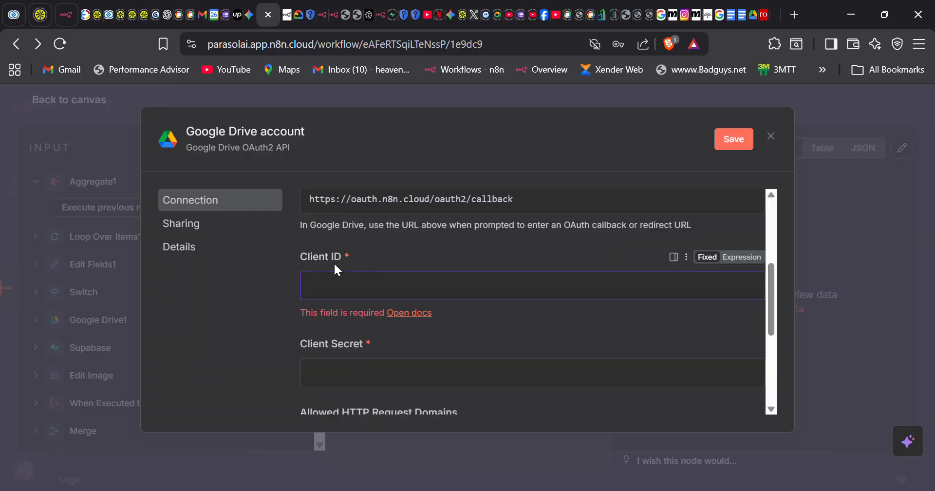
key(ctrl+v)
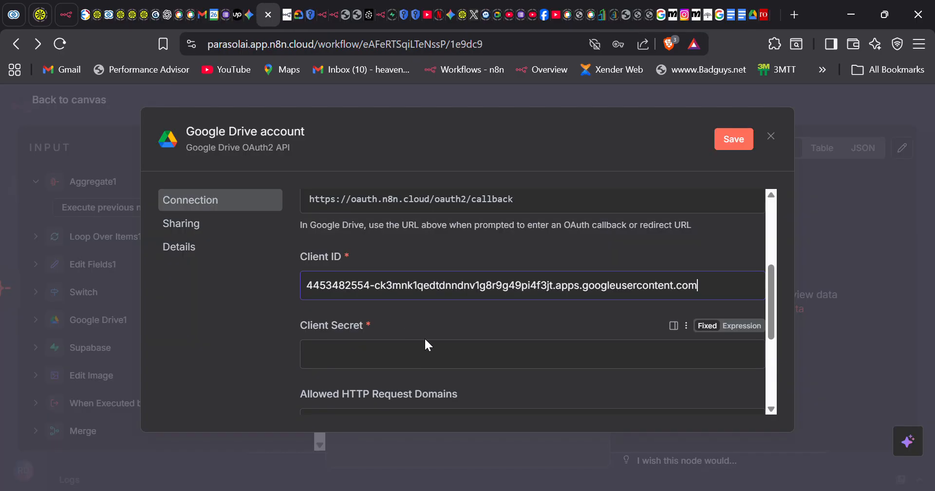
scroll(425, 337, down, 1)
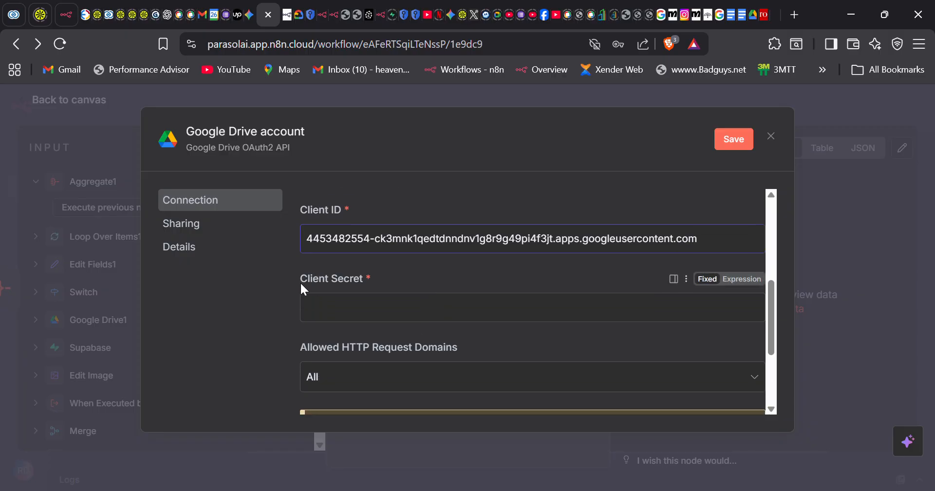
- Paste the Google OAuth client secret into Client Secret and save the Google Drive credential
click(300, 16)
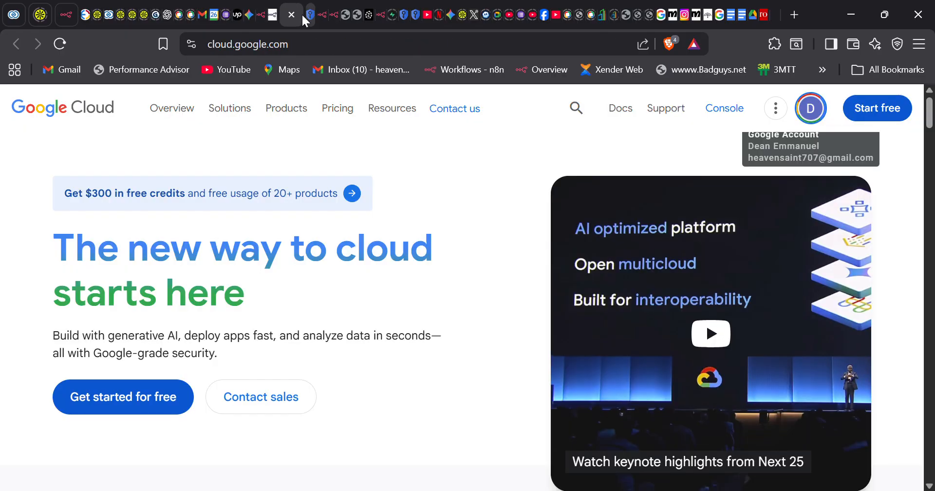
click(305, 13)
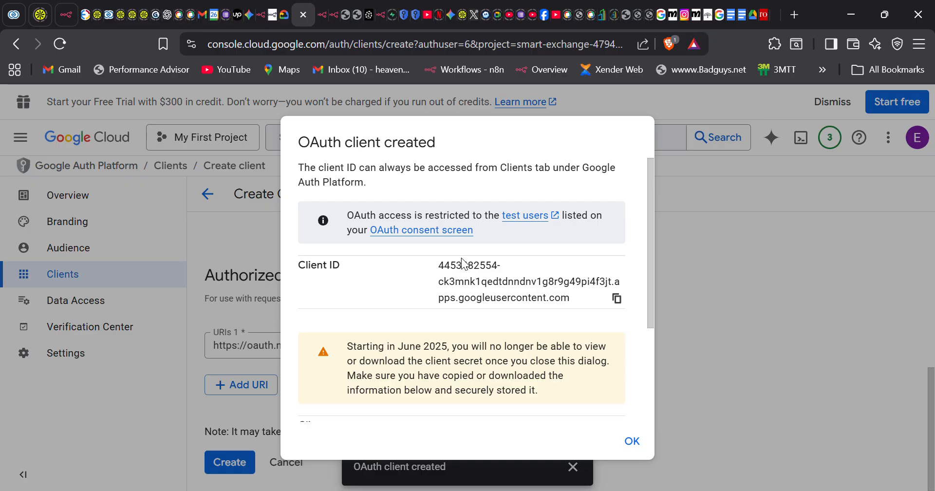
scroll(587, 389, down, 2)
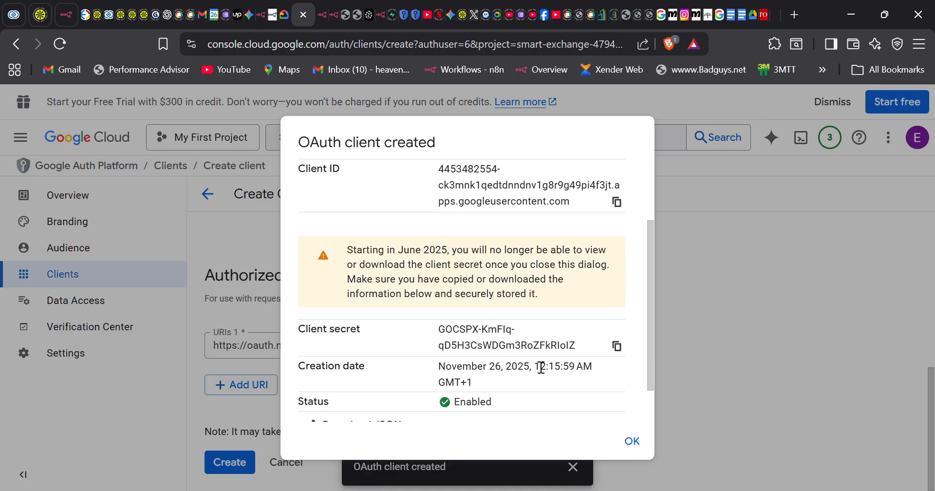
scroll(539, 365, down, 1)
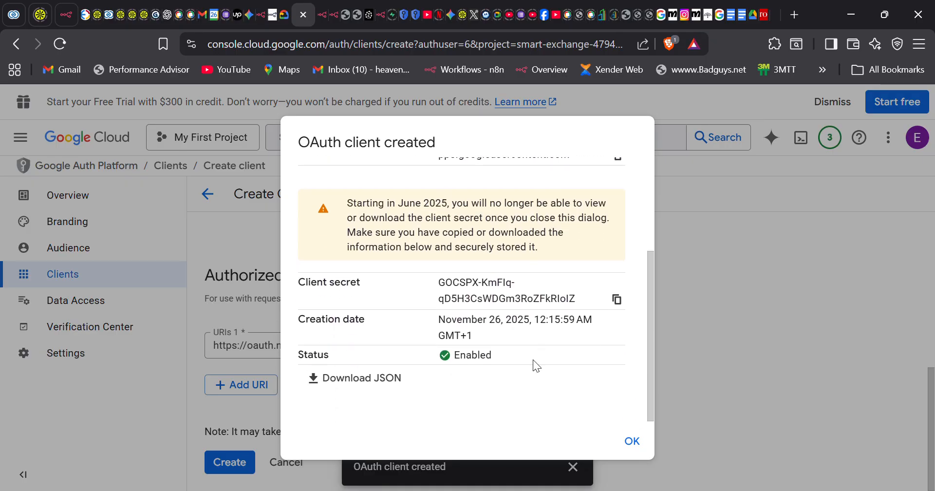
click(616, 299)
click(261, 16)
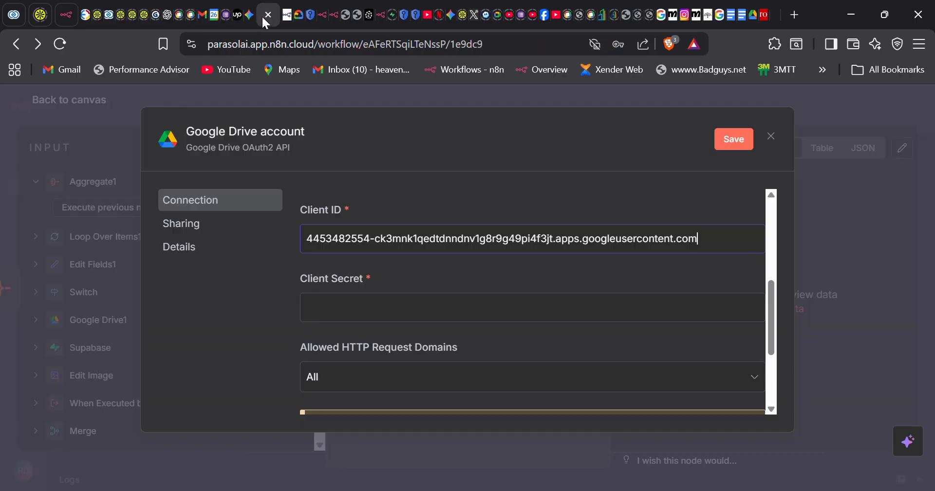
click(384, 316)
key(ctrl+v)
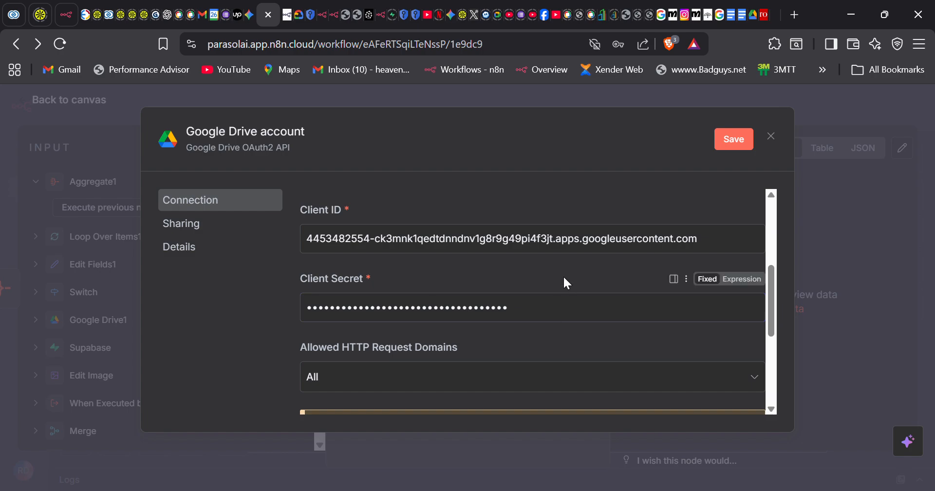
click(739, 138)
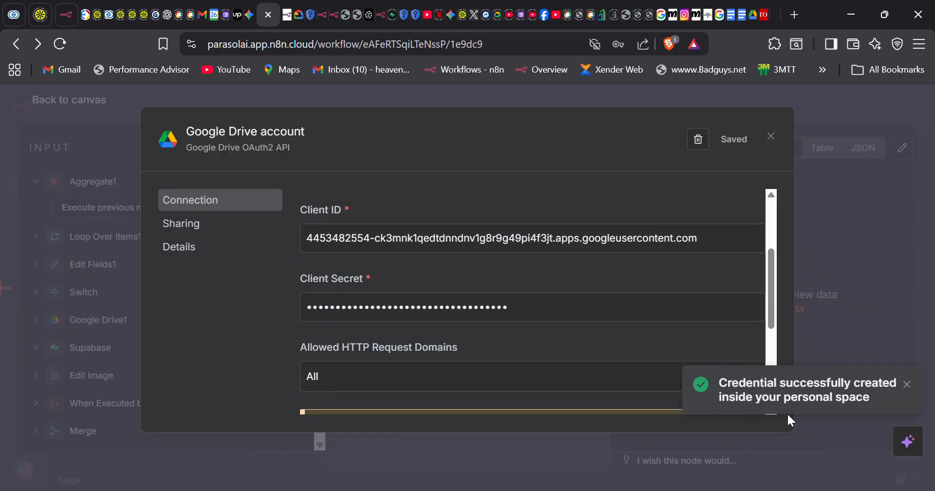
scroll(586, 324, down, 4)
scroll(586, 323, up, 5)
scroll(586, 323, down, 5)
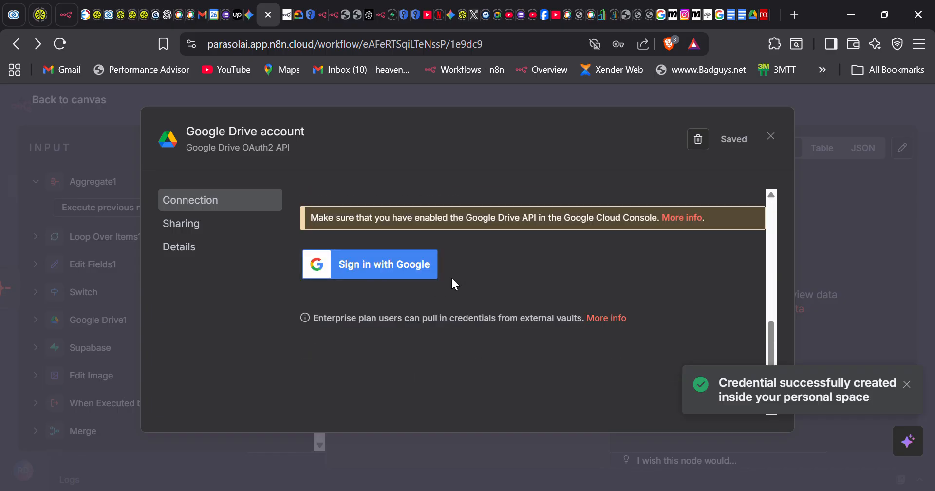
scroll(453, 283, up, 5)
scroll(455, 285, down, 4)
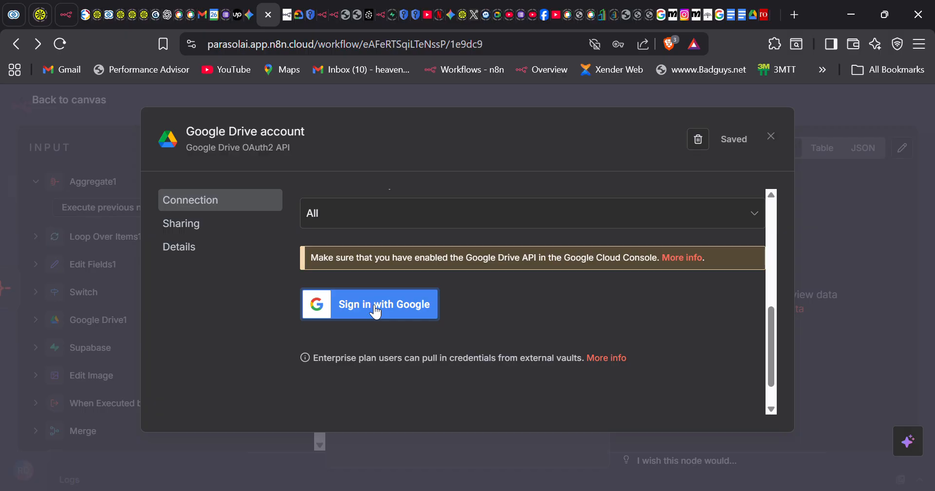
click(375, 312)
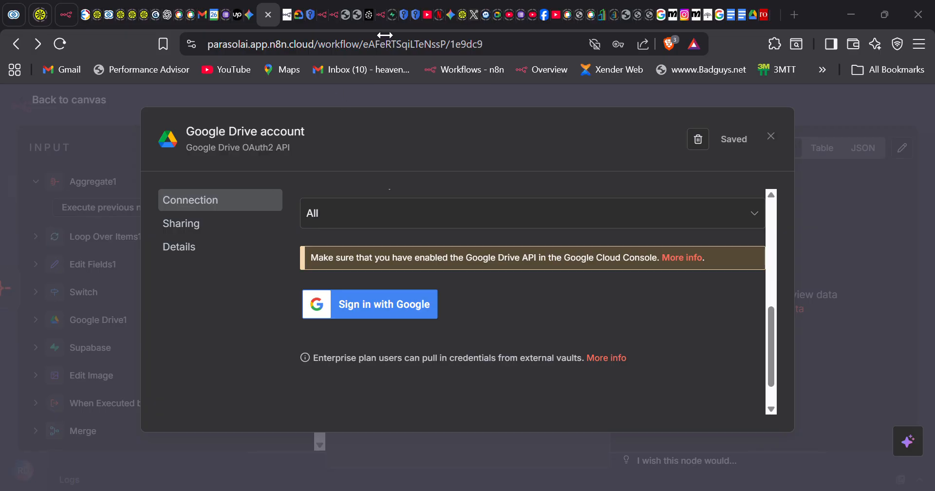
scroll(435, 219, up, 5)
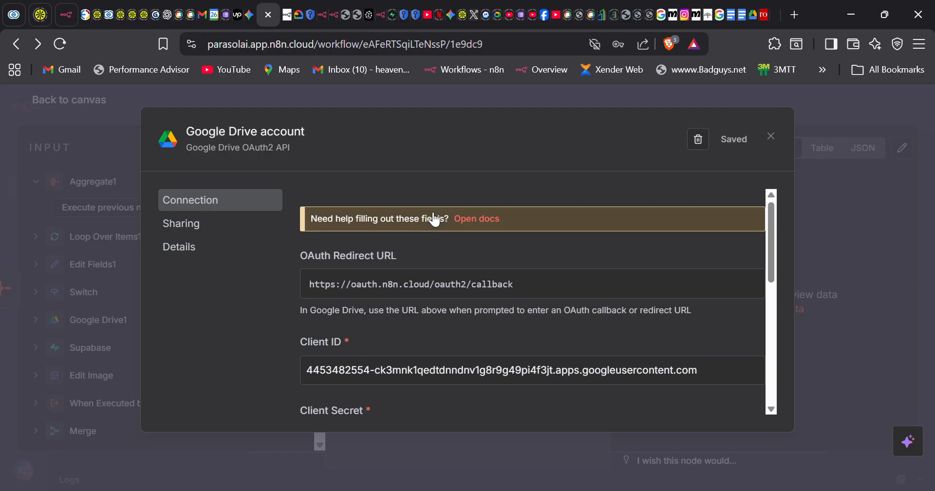
- Download the Web1 OAuth client's JSON and dismiss the client-created dialog
click(300, 13)
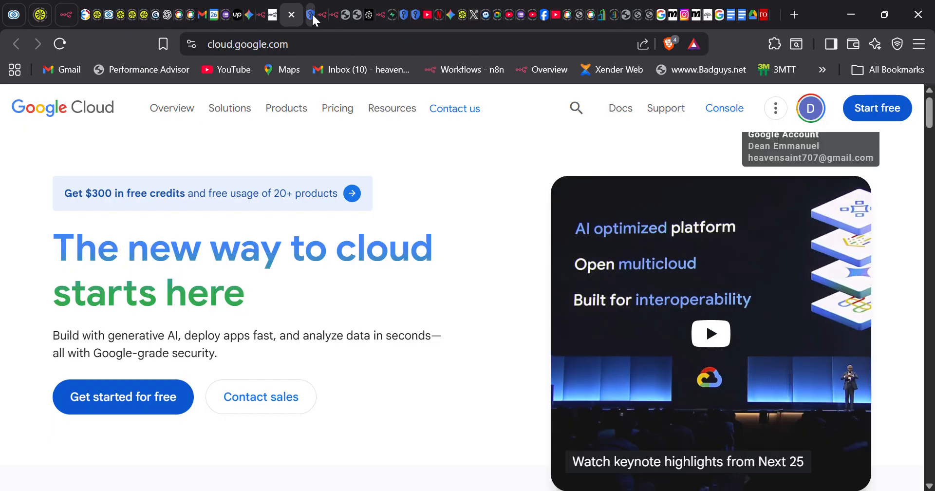
click(312, 13)
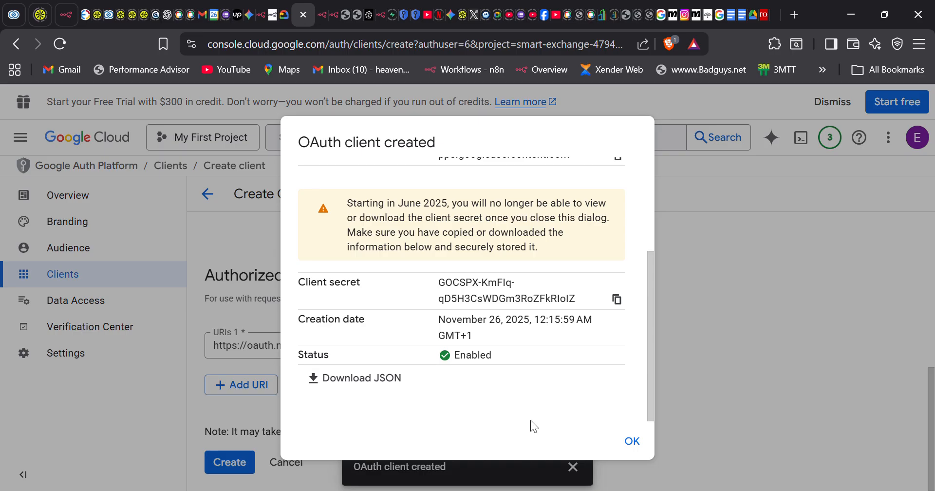
click(338, 376)
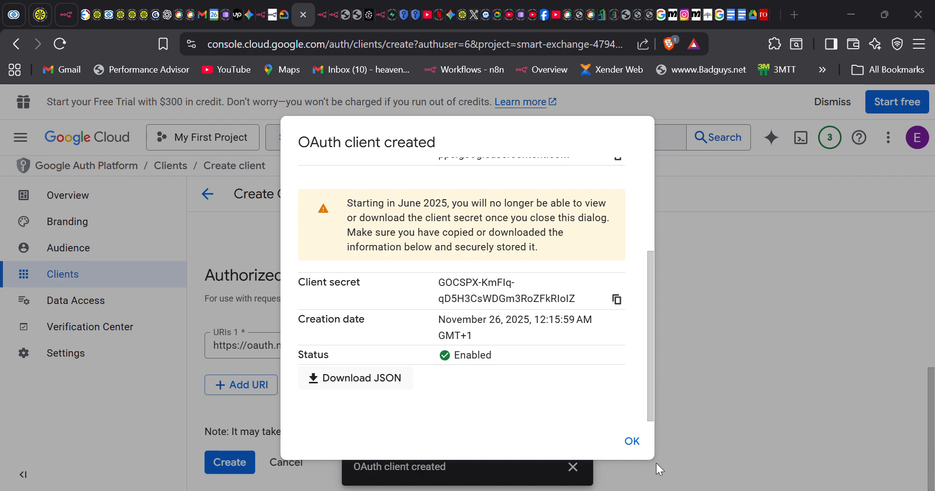
click(636, 440)
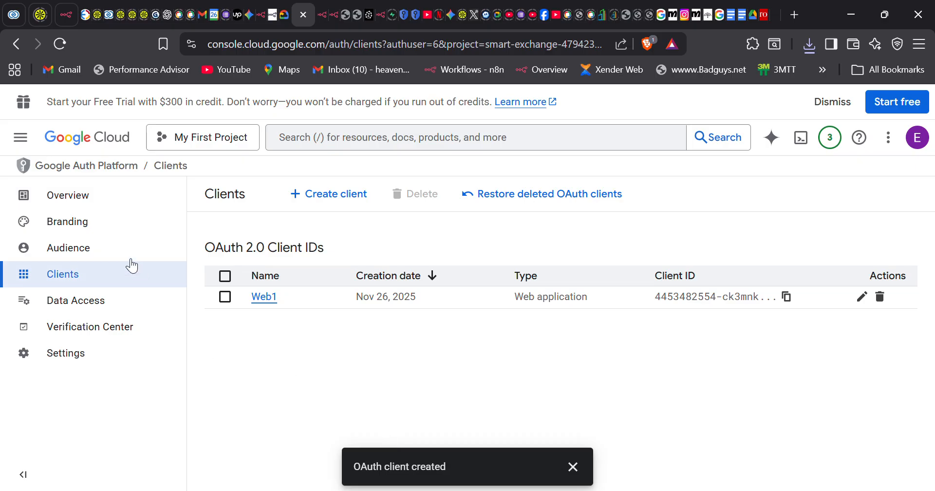
- On the Audience page, add the Google account's e-mail as the single test user and save
click(107, 253)
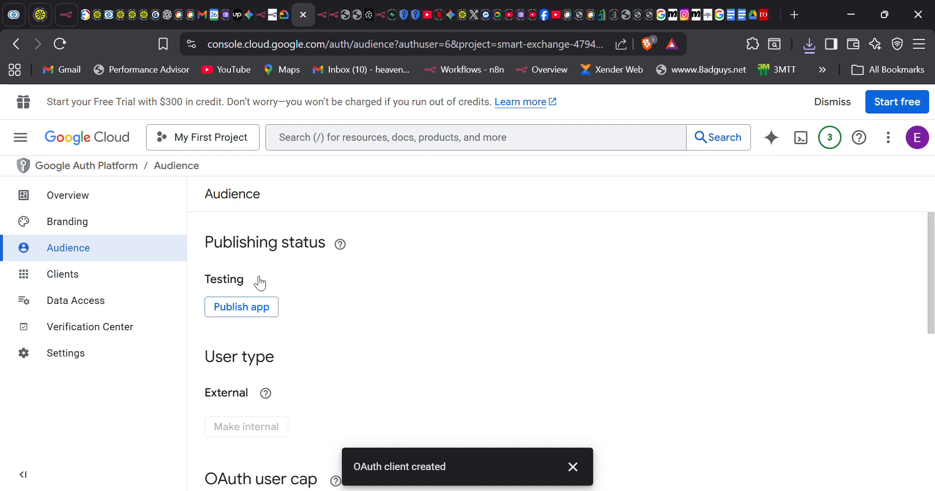
scroll(299, 373, down, 6)
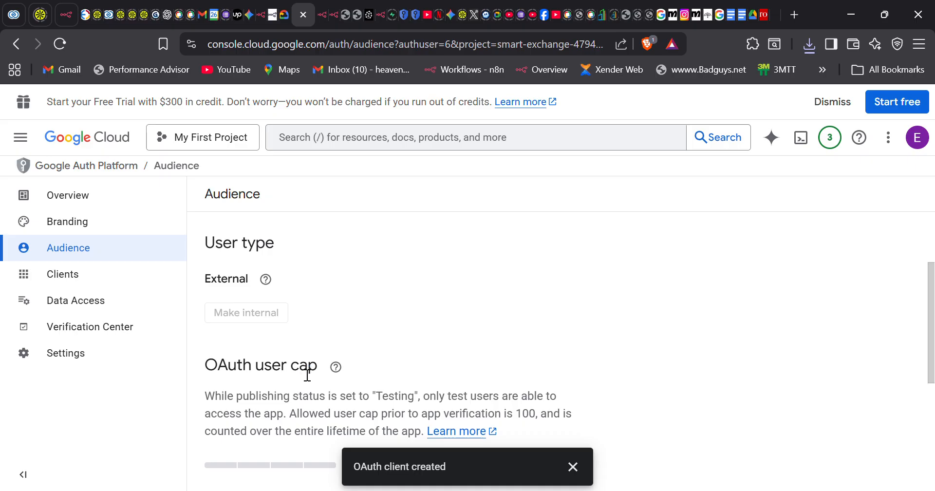
click(263, 369)
click(541, 244)
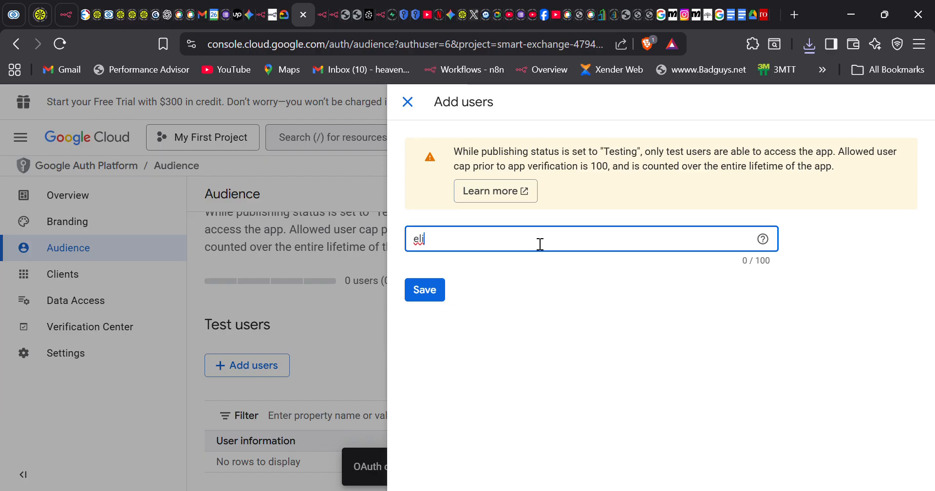
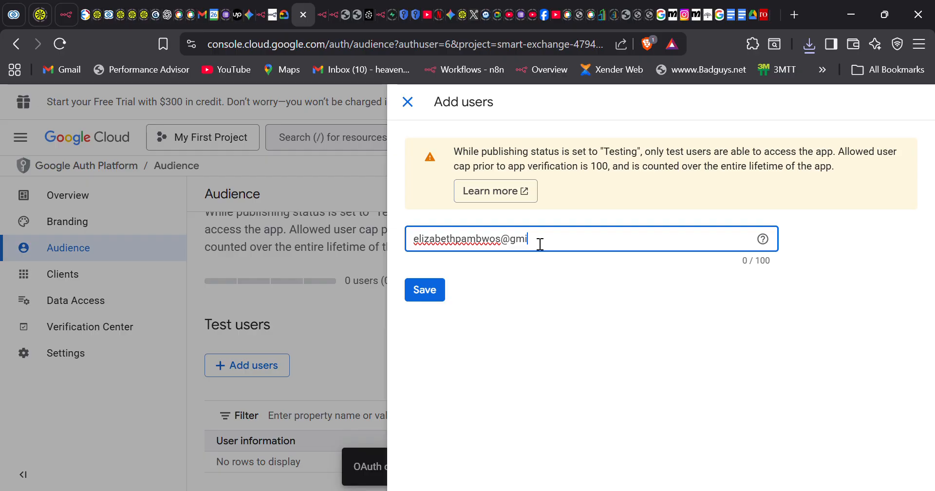
click(429, 295)
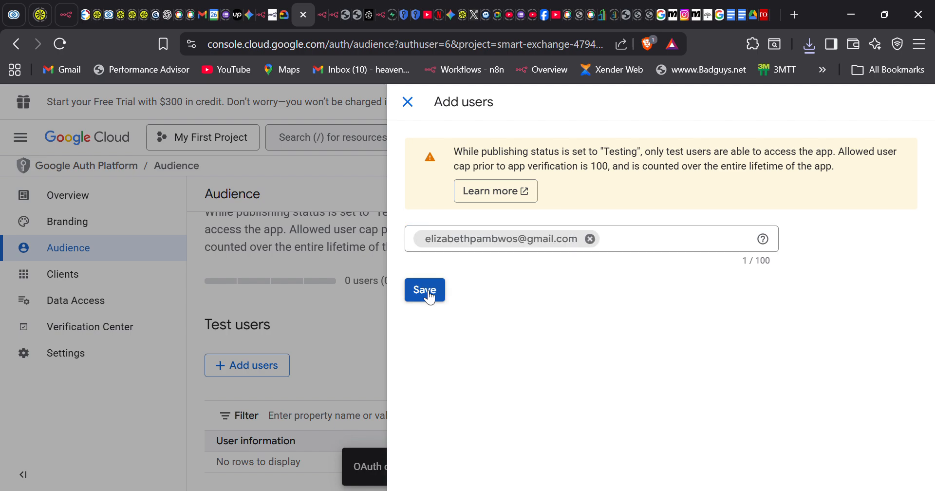
click(426, 292)
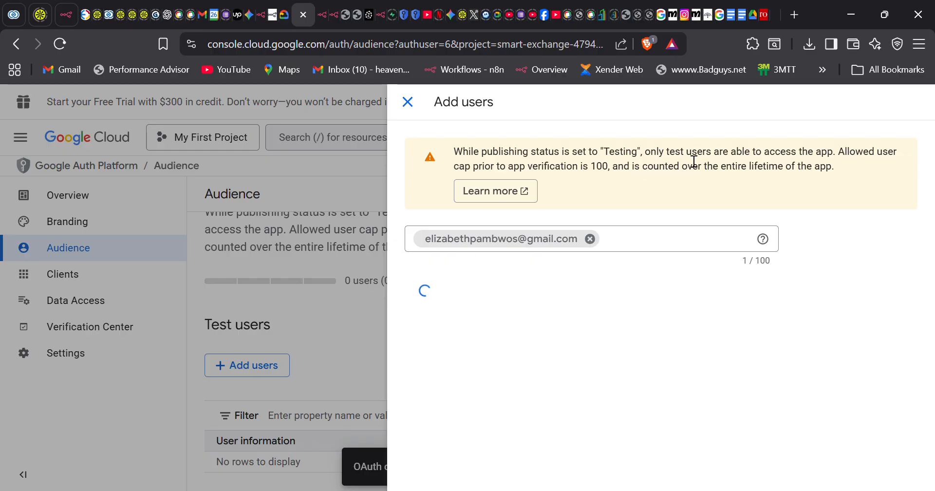
scroll(440, 333, down, 1)
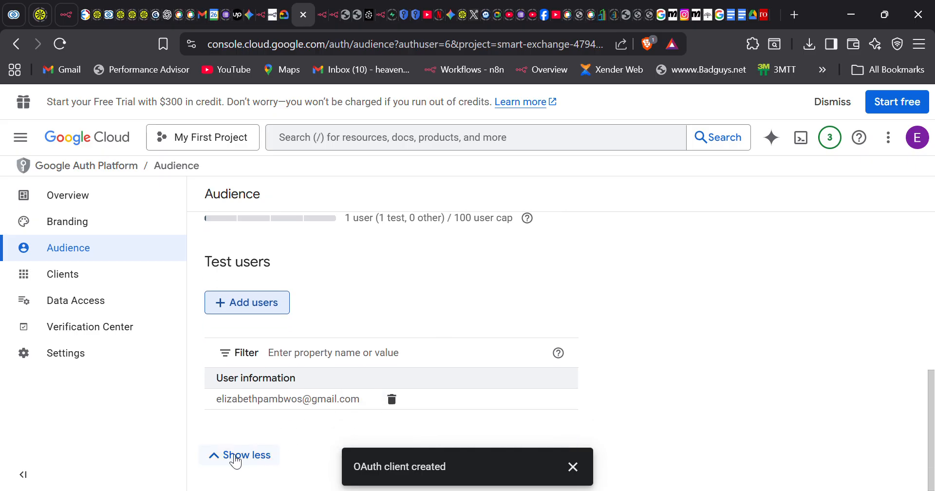
- Collapse the test user details and check the app's status in Verification Center
click(235, 455)
scroll(368, 344, down, 1)
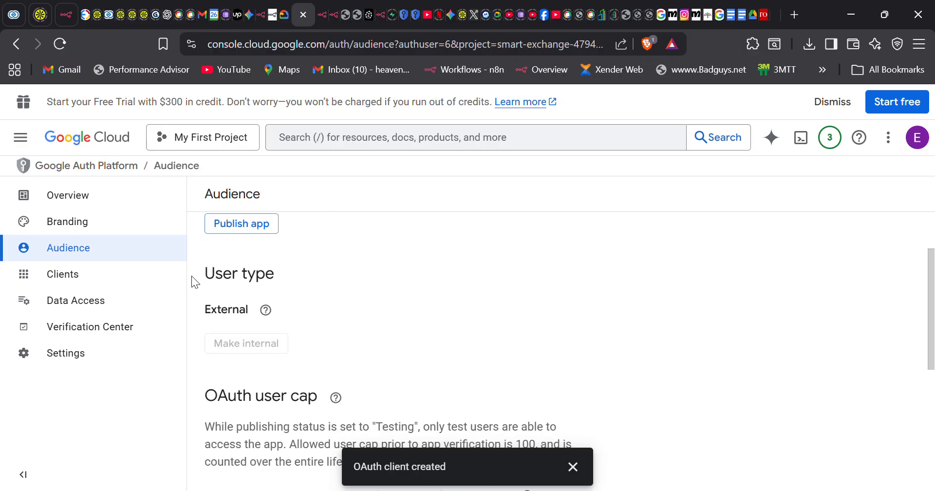
click(84, 335)
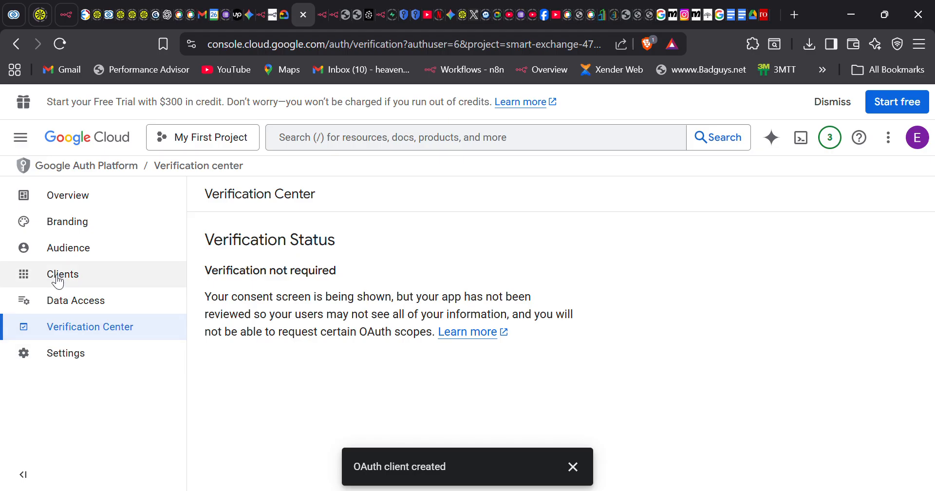
- Review the app's Branding details, then go back to the n8n Google Drive credential dialog
click(86, 224)
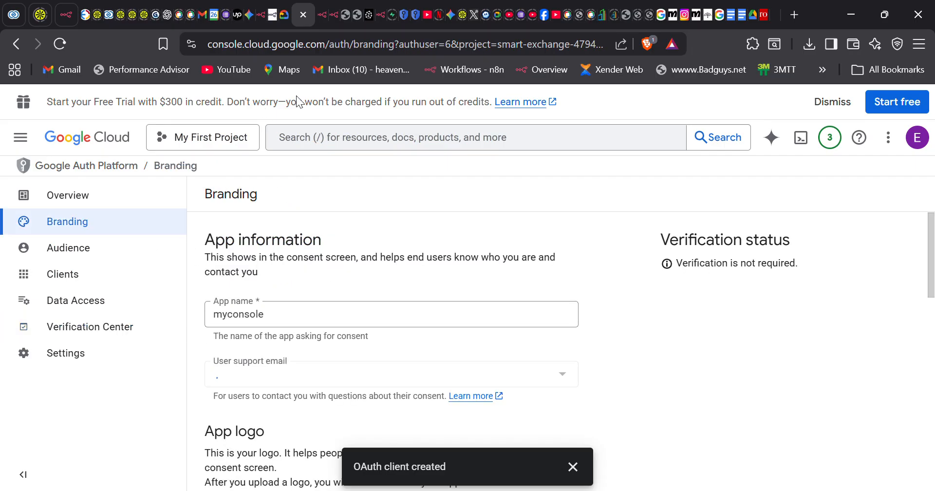
click(263, 15)
scroll(475, 343, down, 2)
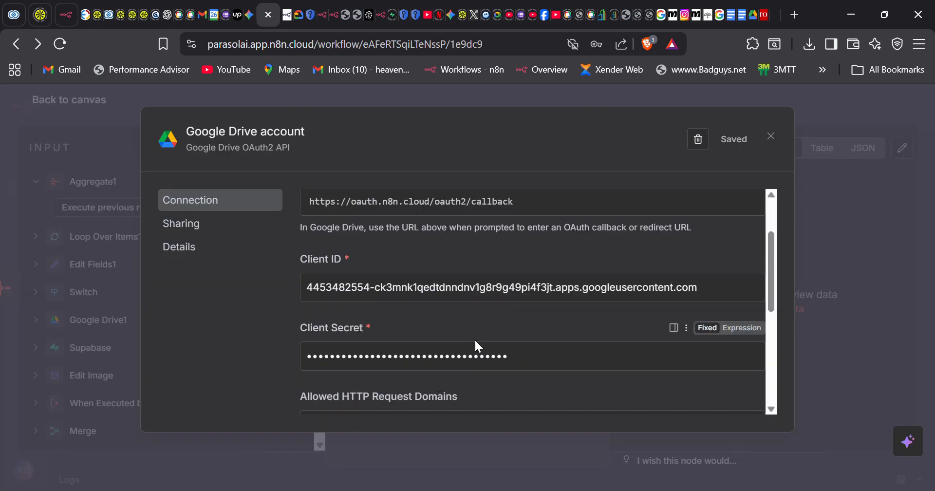
scroll(475, 342, down, 3)
click(357, 374)
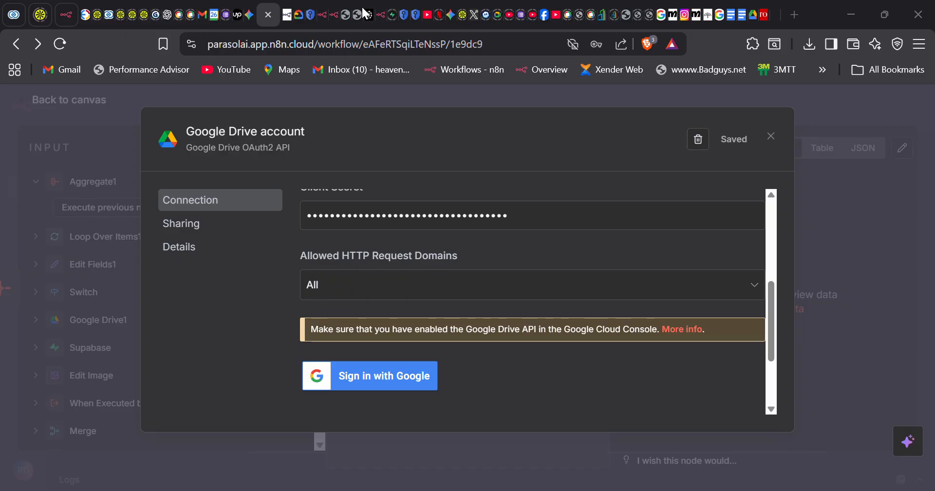
- Return to Google Cloud and go through Audience to the Data Access scopes page
click(312, 16)
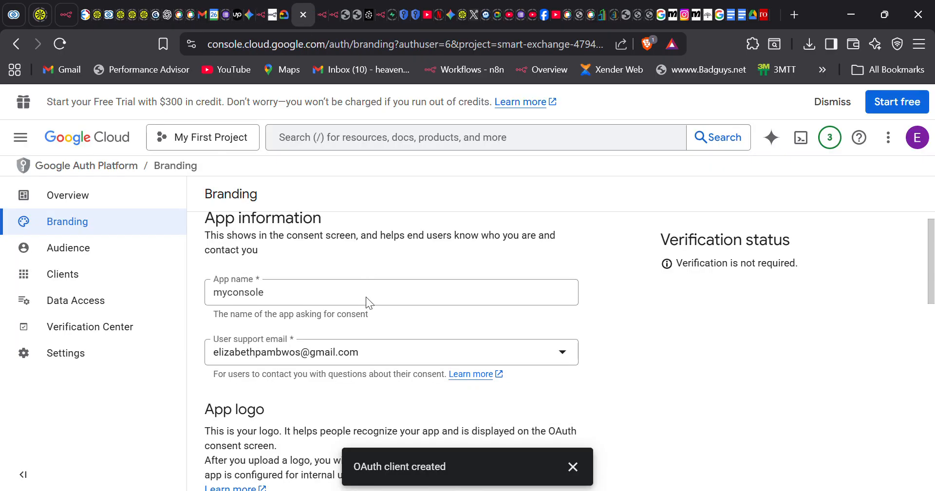
scroll(366, 297, down, 1)
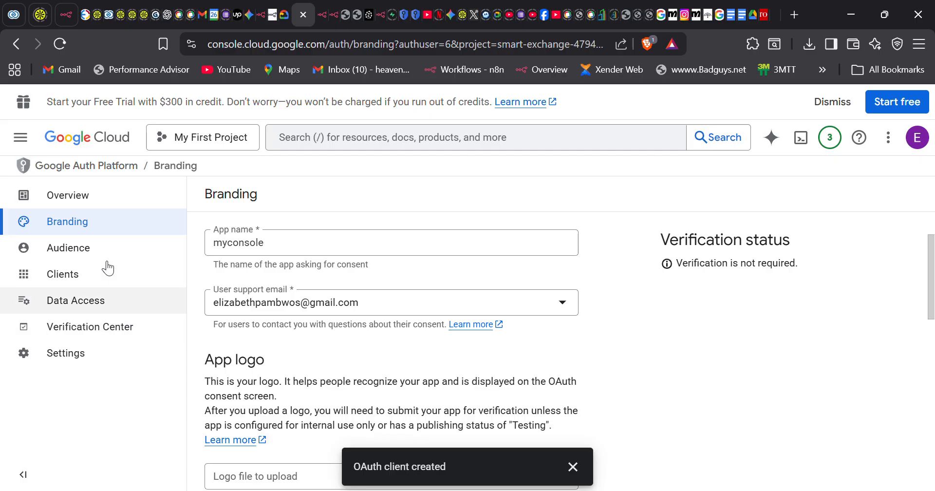
click(83, 259)
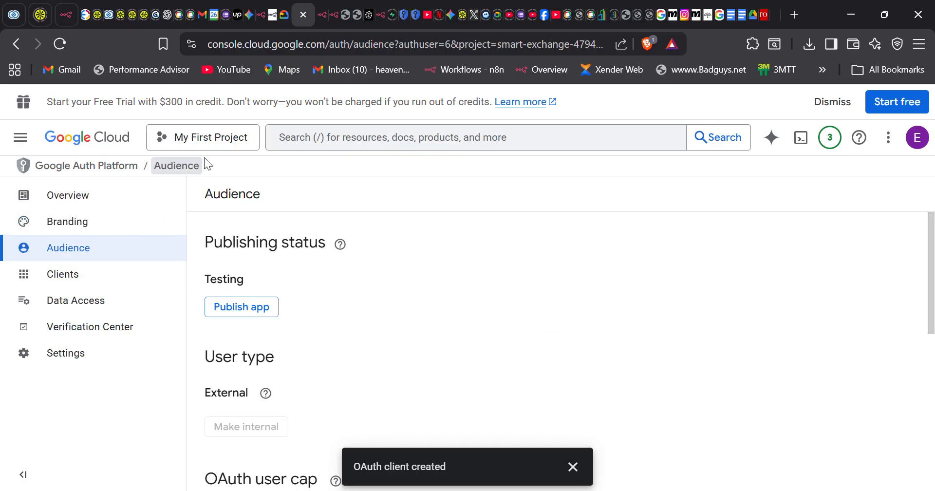
click(112, 312)
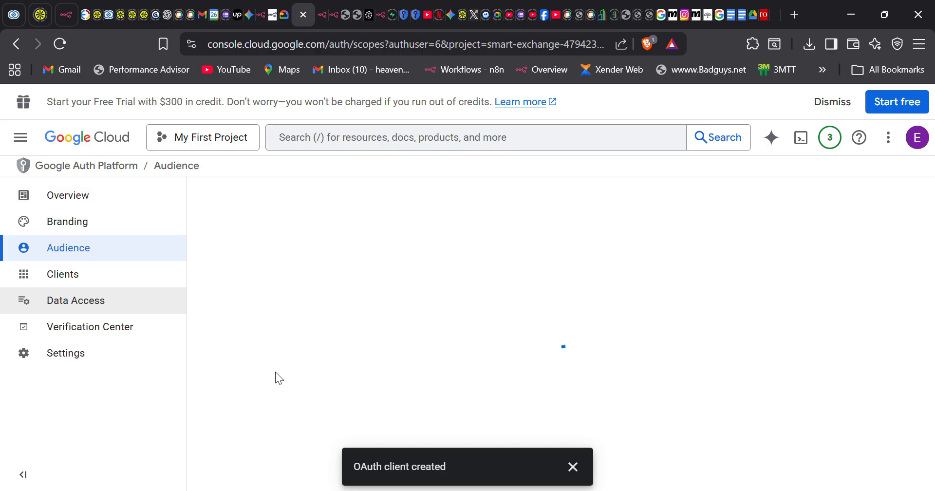
- Open the Update selected scopes panel and select all listed scopes
scroll(275, 371, down, 2)
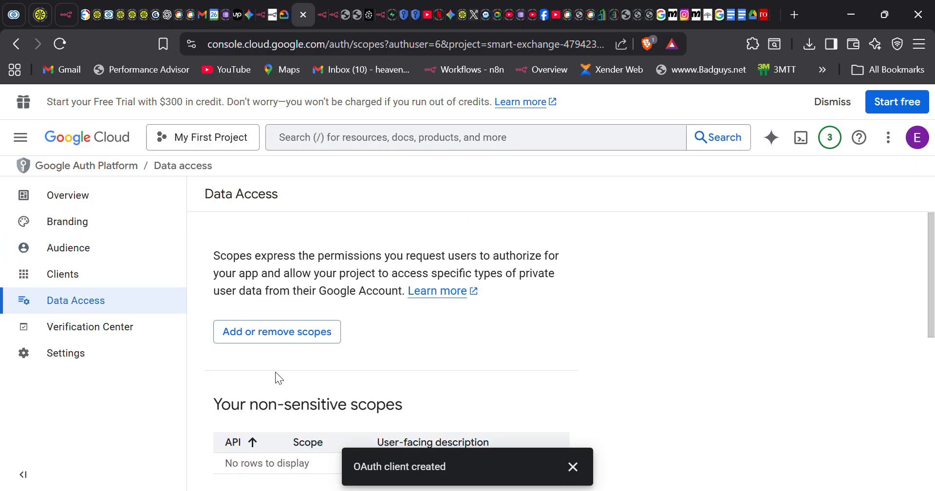
scroll(334, 384, down, 3)
scroll(334, 384, down, 4)
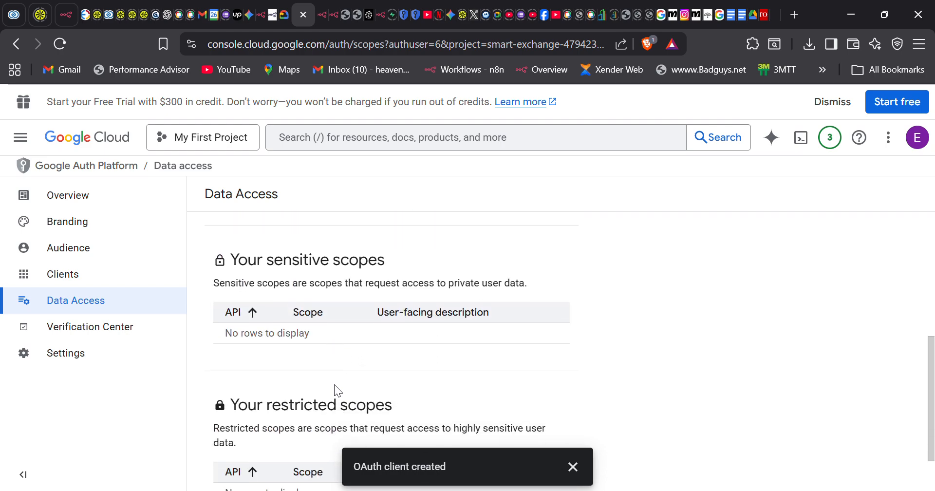
click(252, 325)
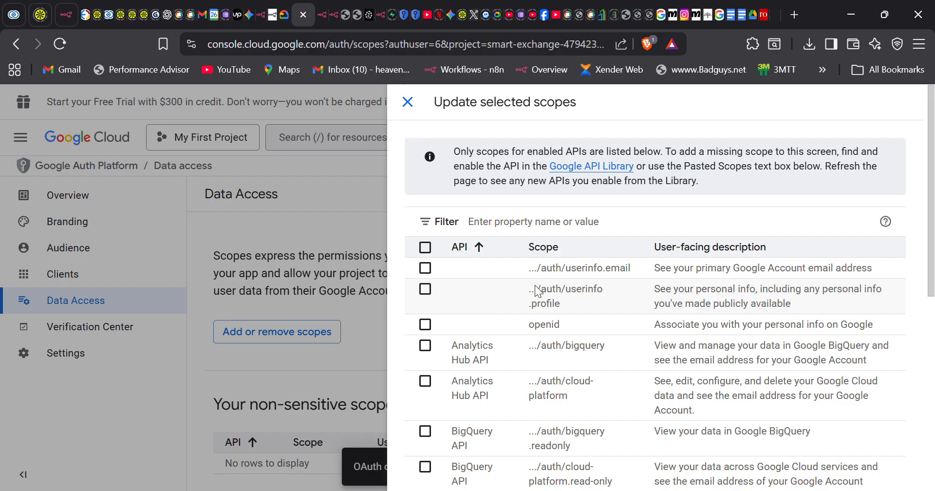
click(425, 248)
scroll(522, 381, down, 1)
scroll(522, 381, down, 3)
scroll(523, 381, up, 4)
- Filter the scope list to Google Drive API and select its scopes
click(568, 223)
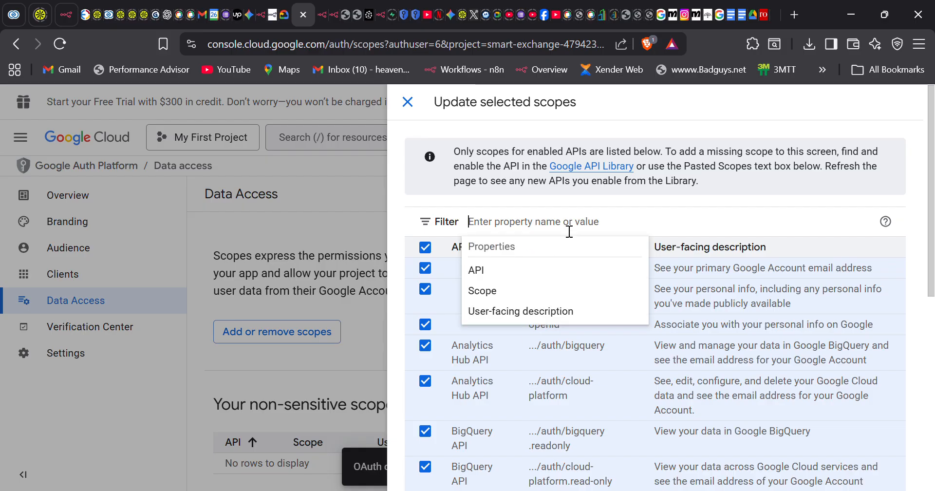
text(google)
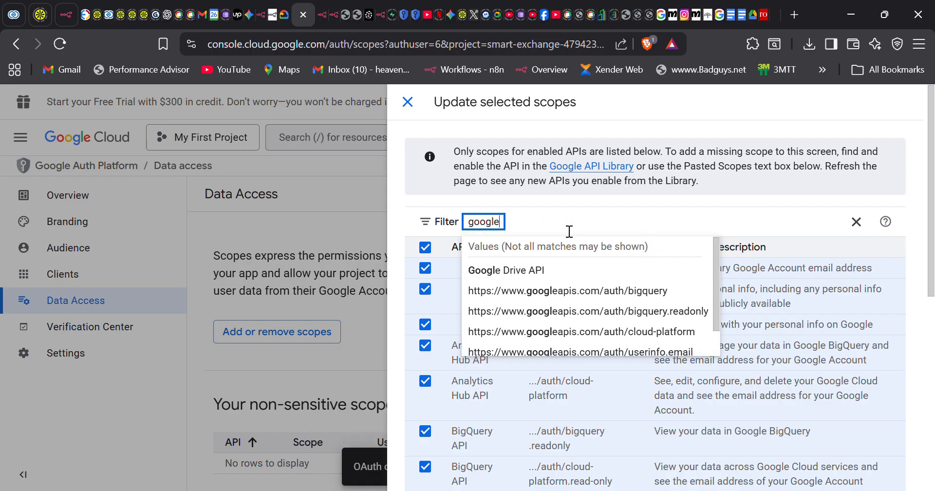
click(510, 269)
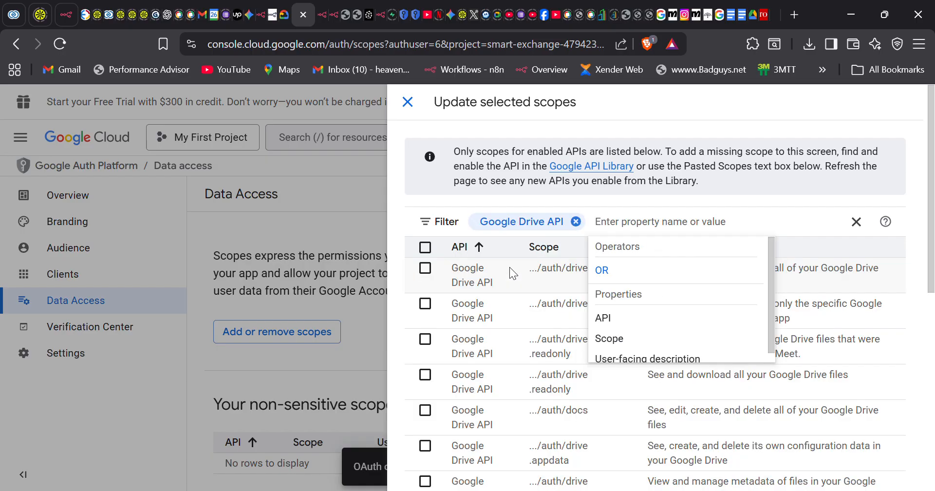
click(432, 250)
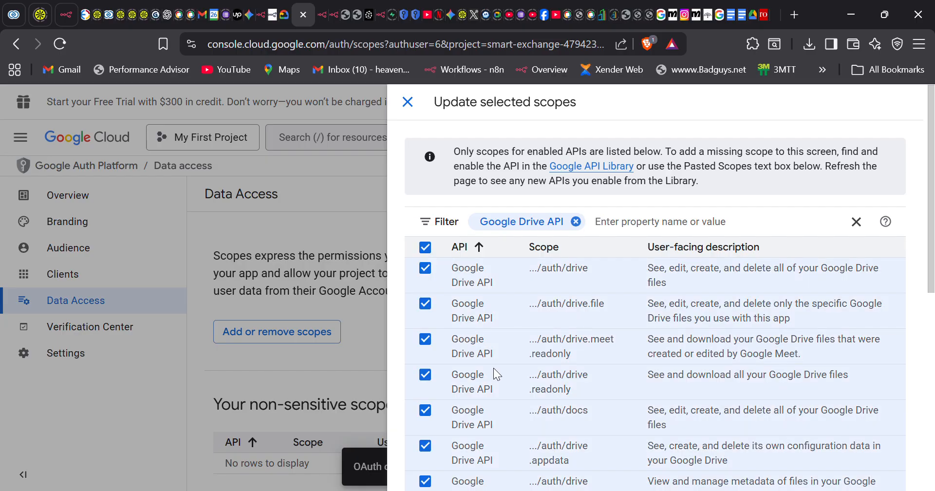
scroll(493, 370, down, 6)
scroll(495, 373, up, 5)
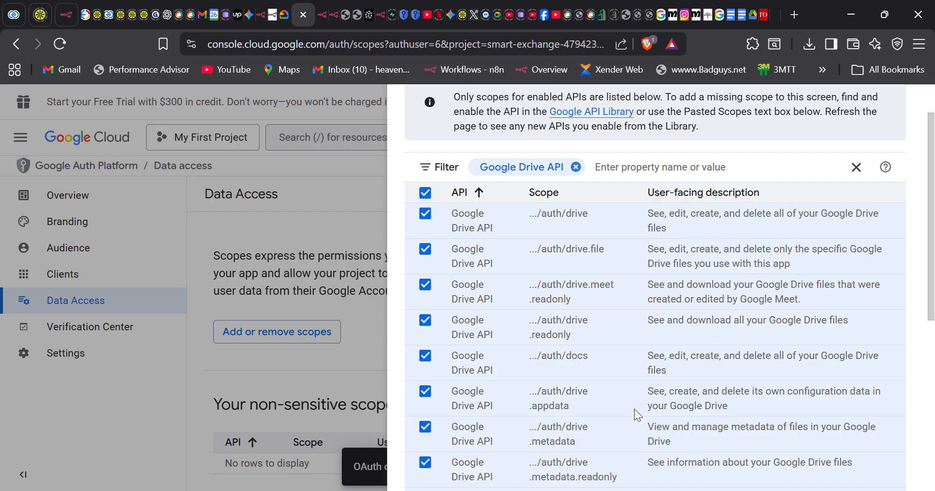
scroll(634, 408, down, 6)
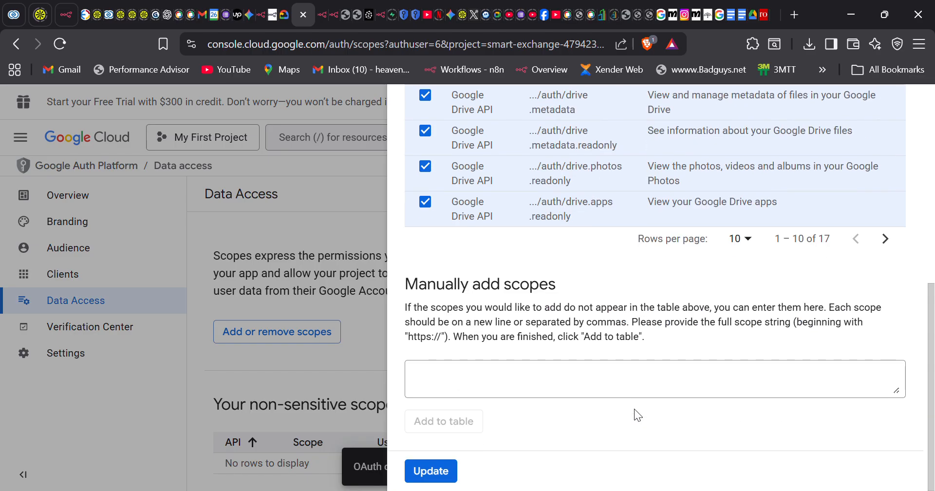
- Show 20 rows per page, reselect all 17 Drive scopes and apply them with Update
click(747, 242)
click(729, 294)
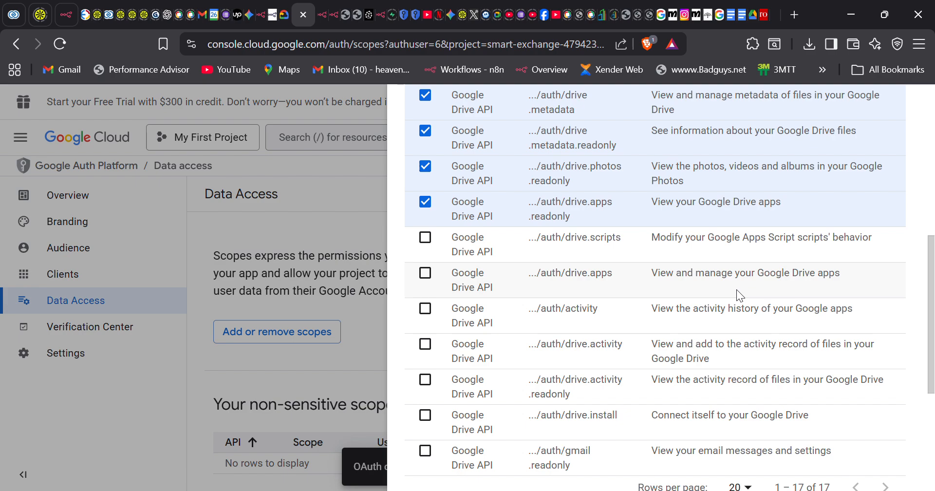
scroll(445, 163, up, 8)
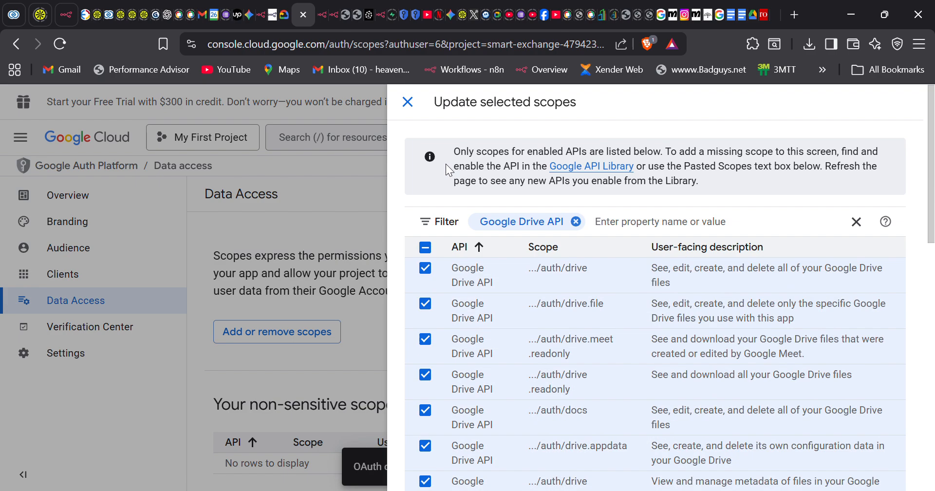
click(427, 249)
click(426, 249)
scroll(427, 256, down, 10)
scroll(426, 257, down, 3)
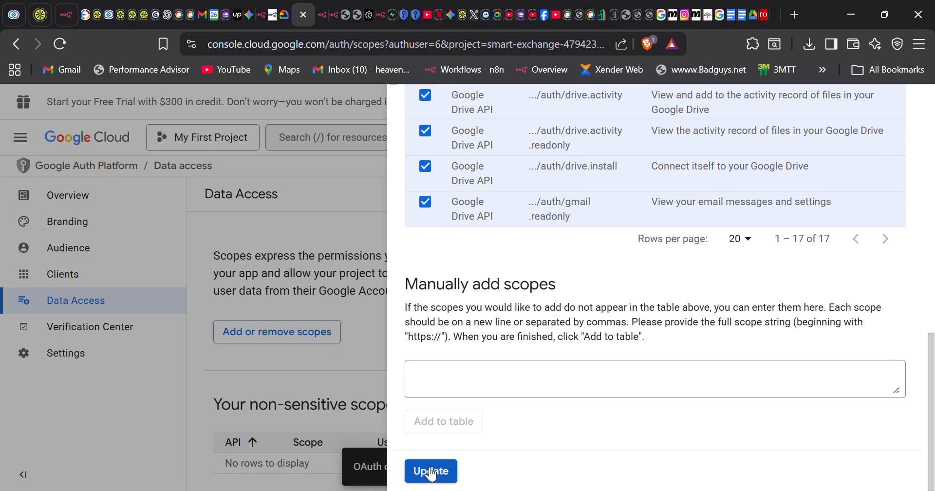
click(431, 471)
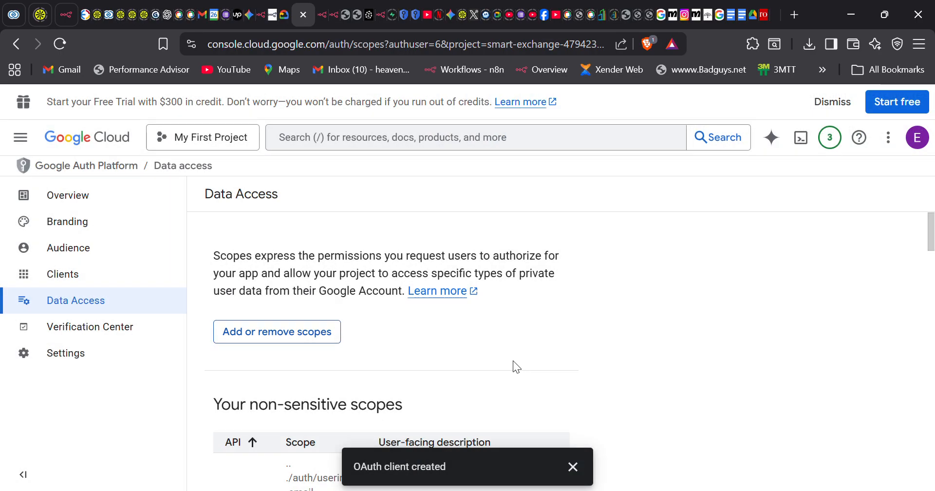
scroll(360, 349, down, 12)
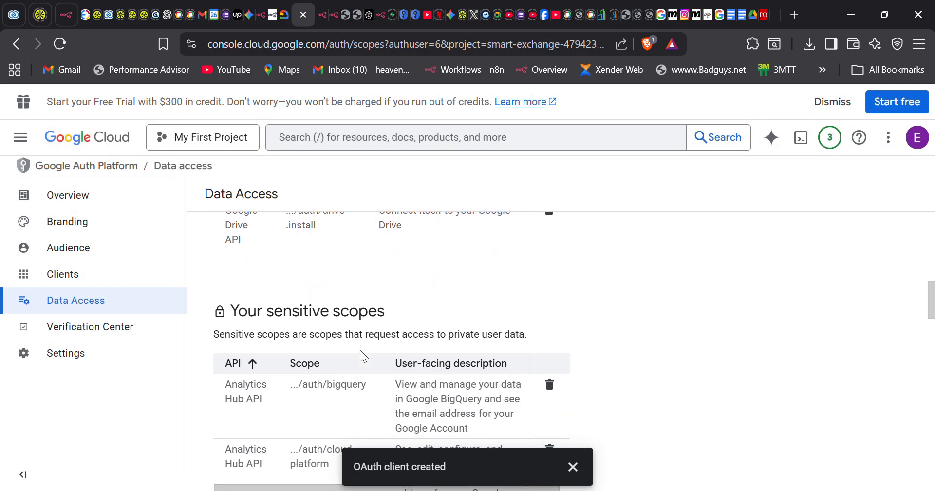
scroll(361, 350, up, 15)
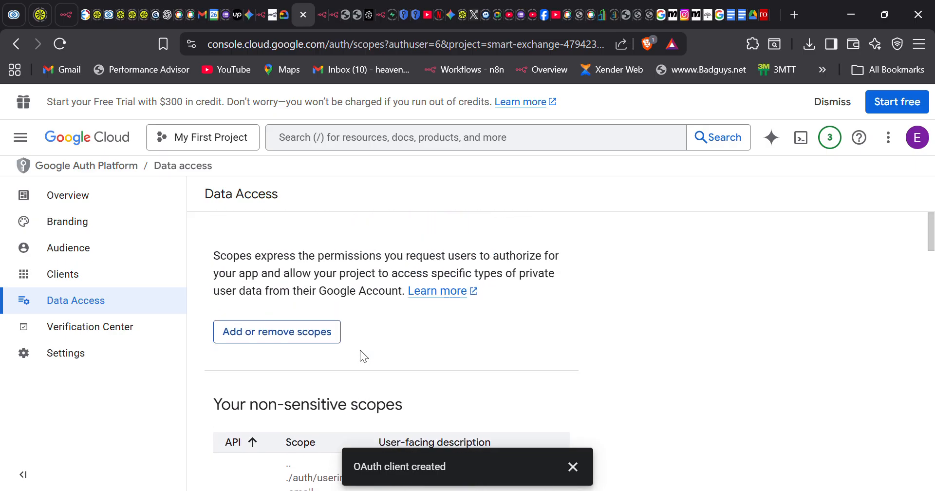
click(261, 334)
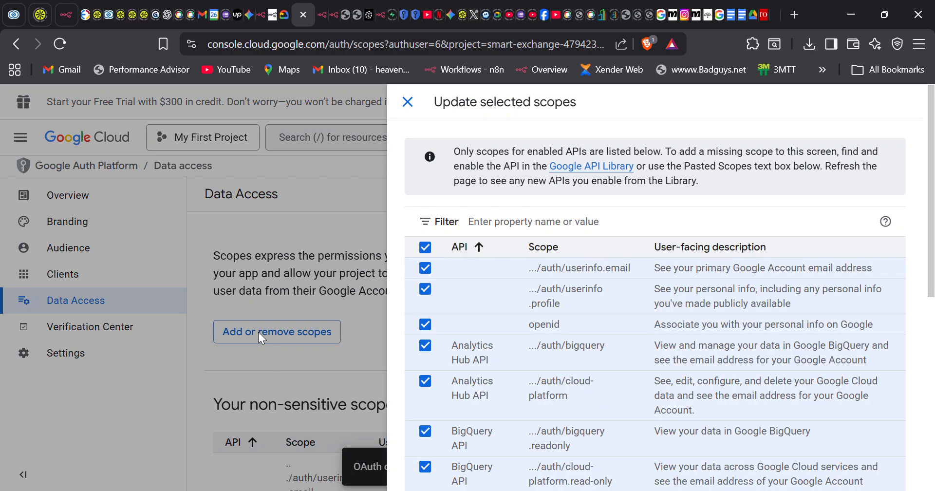
click(554, 232)
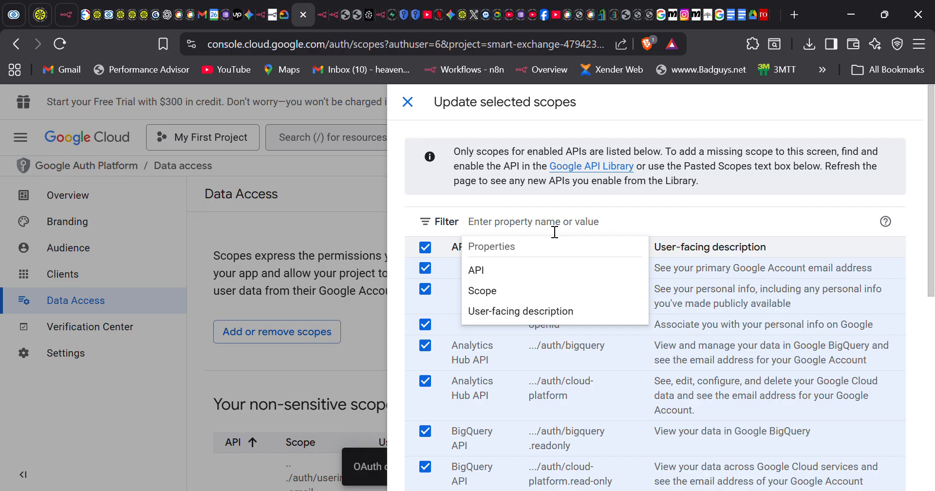
text(you)
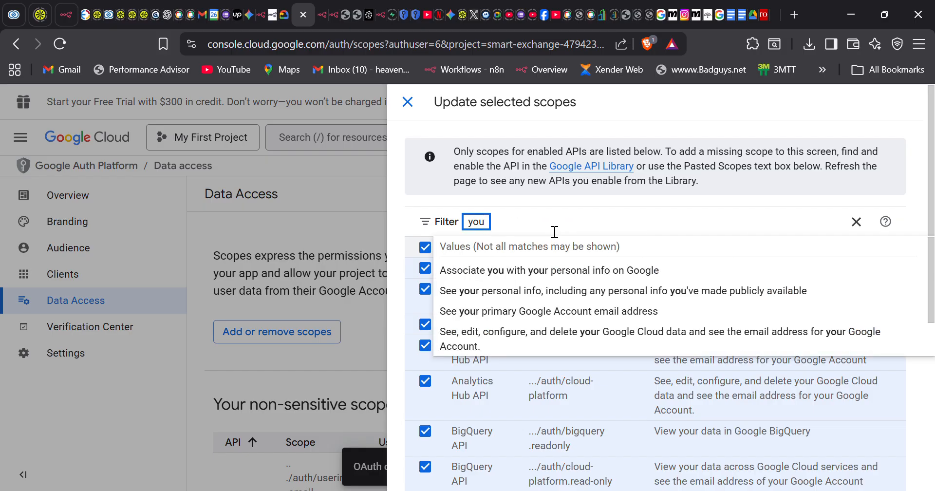
text(tub)
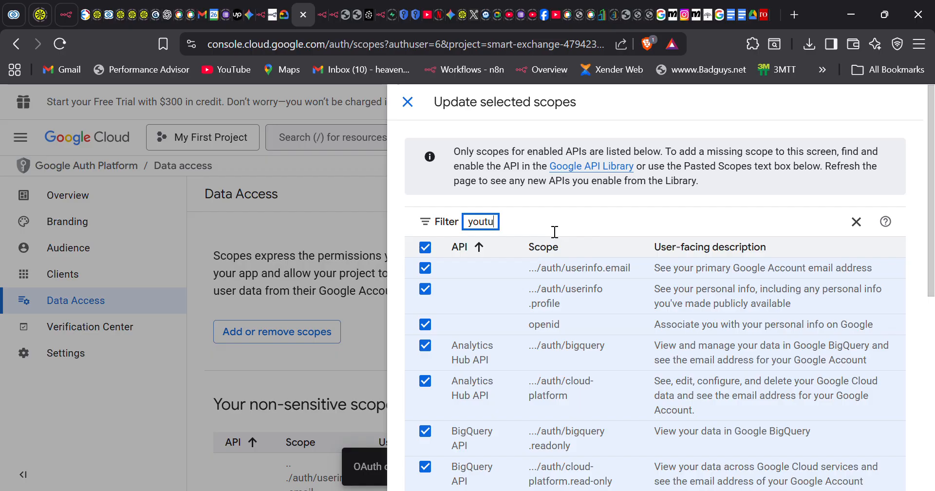
key(BackSpace)
key(BackSpace)
key(BackSpace)
key(BackSpace)
key(BackSpace)
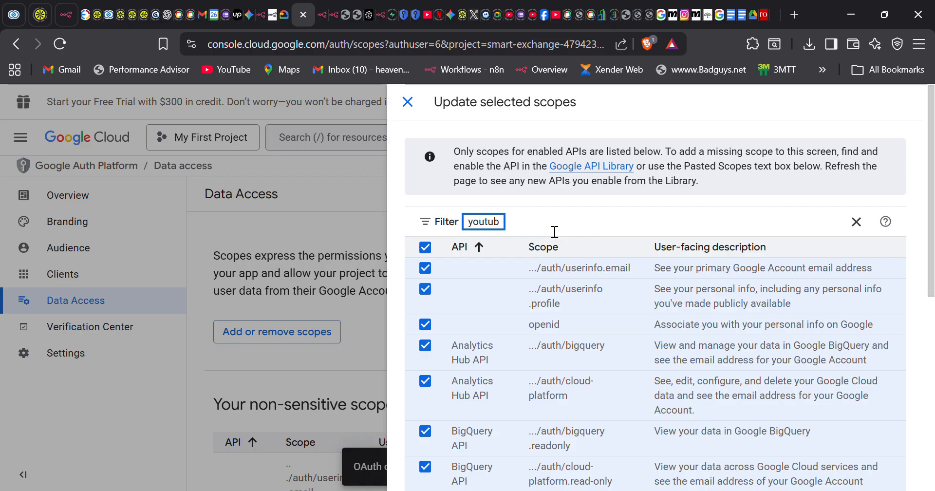
key(BackSpace)
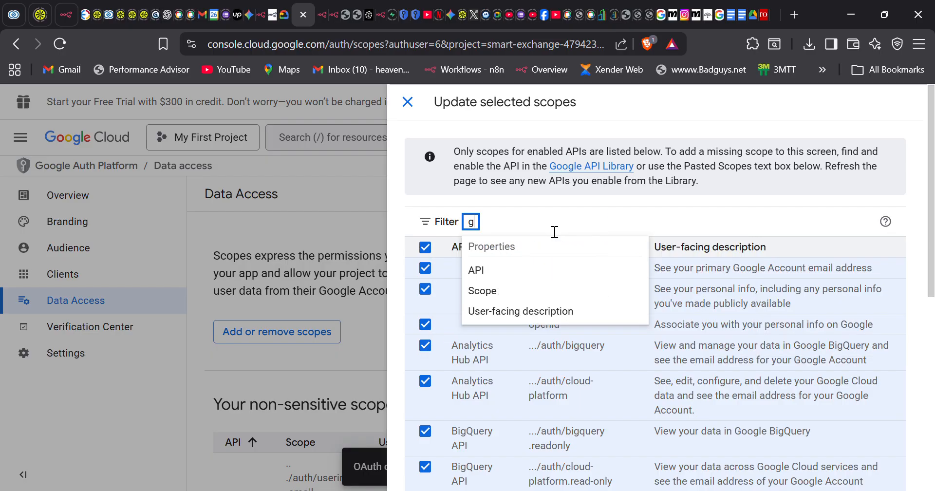
text(google shee)
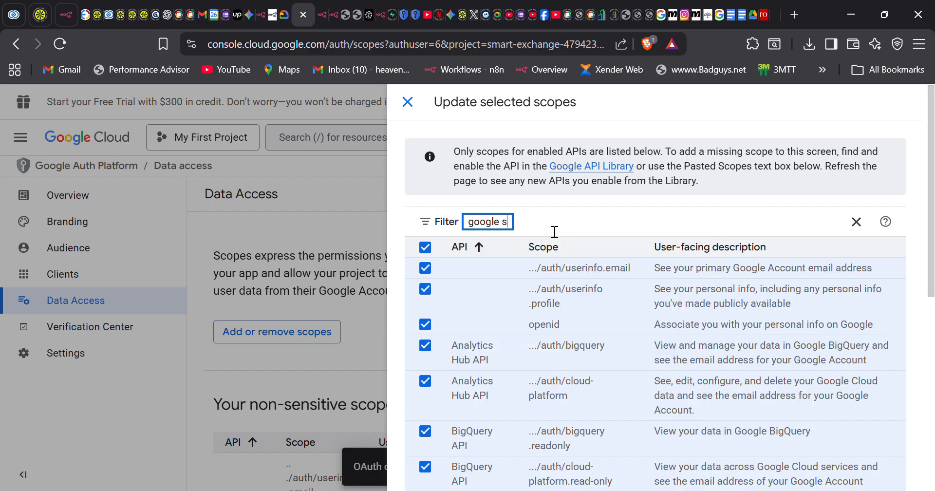
text(t)
key(Return)
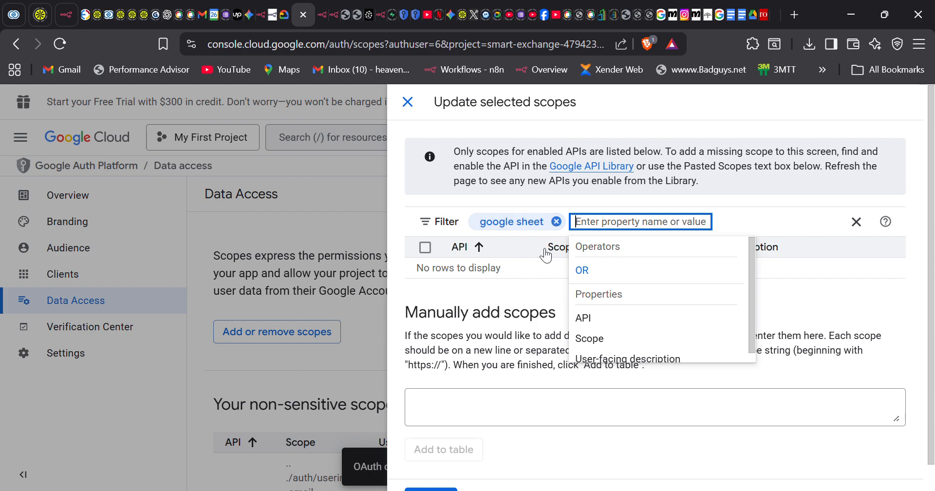
click(556, 222)
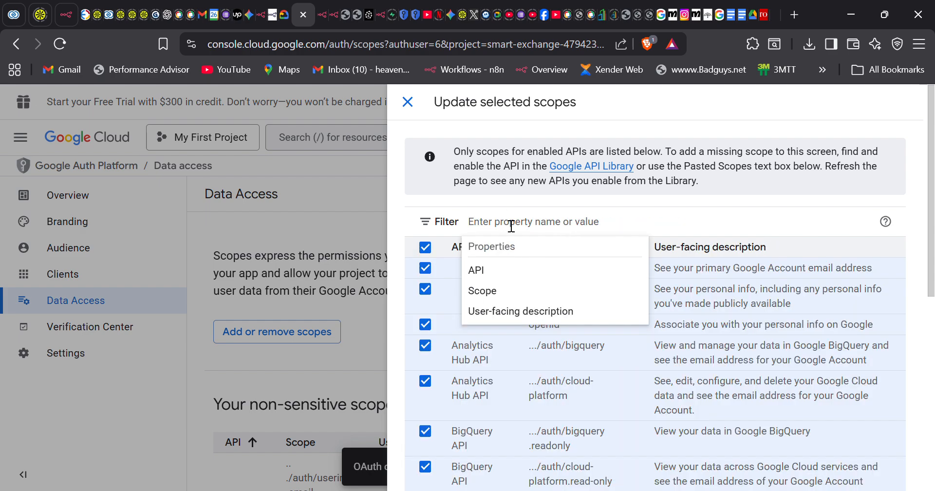
text(shee)
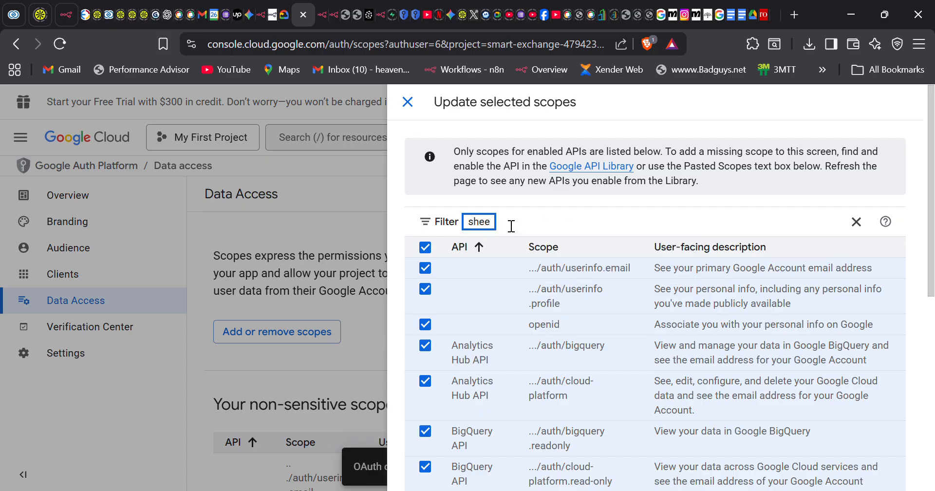
text(t)
key(BackSpace)
key(BackSpace)
key(BackSpace)
key(BackSpace)
key(BackSpace)
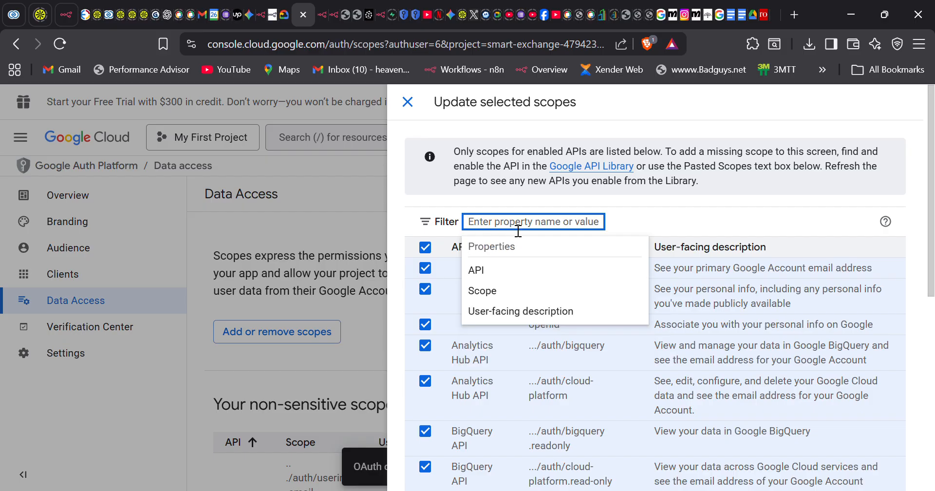
scroll(655, 266, down, 5)
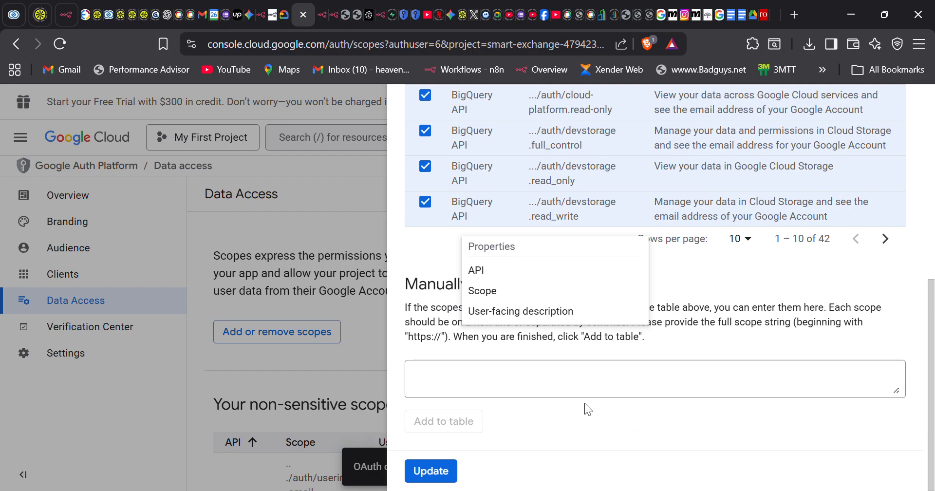
click(722, 331)
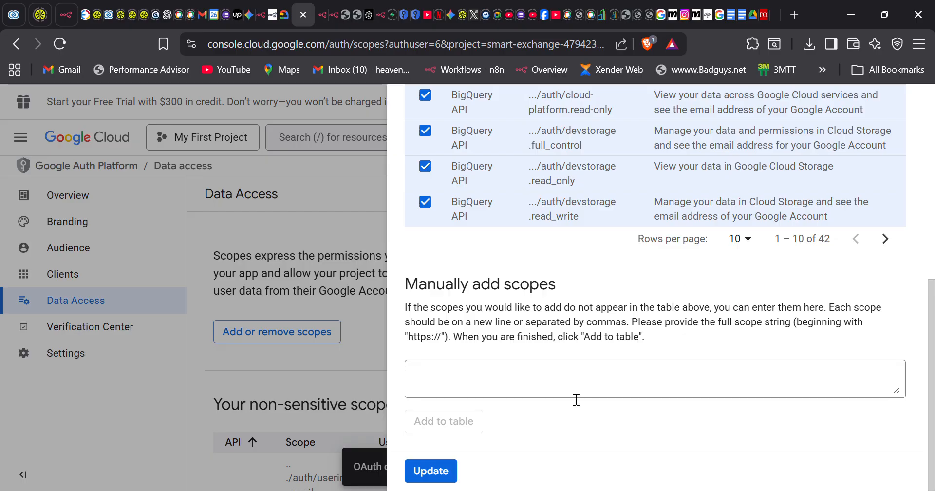
click(441, 475)
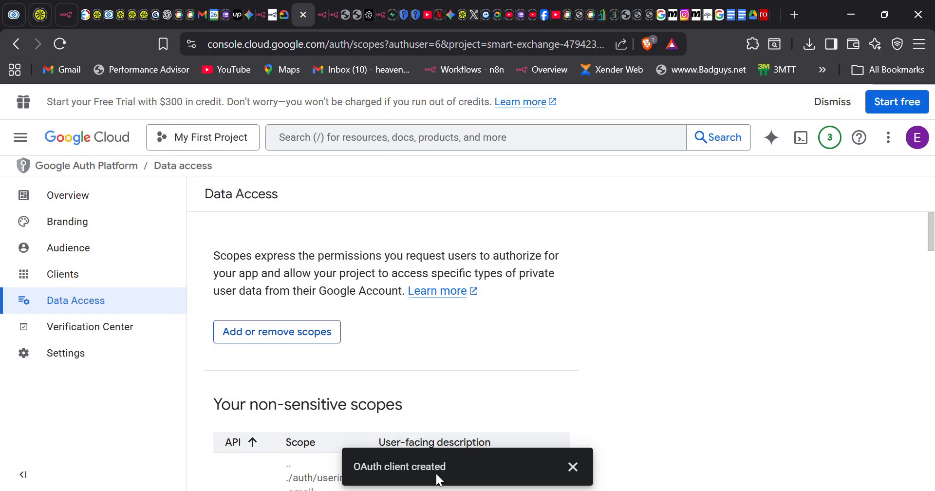
- Dismiss the OAuth client notice, save the Data Access scope changes, and return to n8n
scroll(522, 314, down, 10)
scroll(234, 378, down, 10)
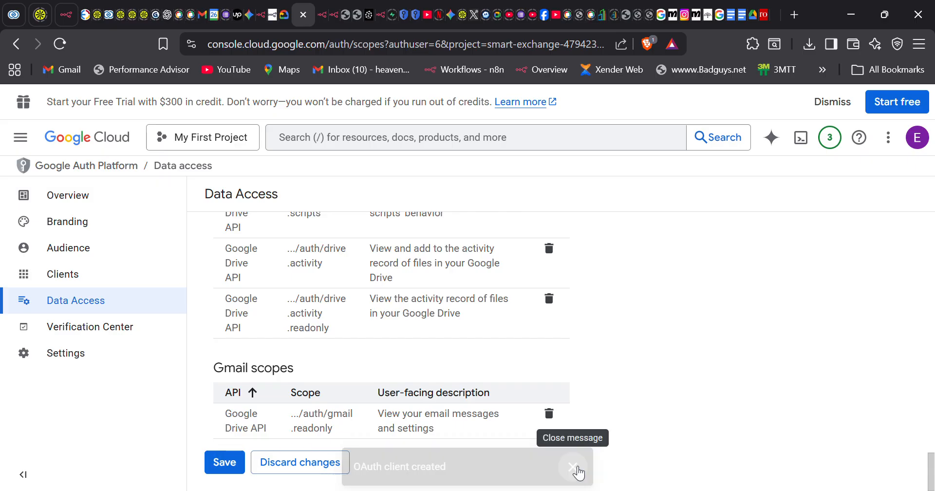
click(573, 467)
scroll(385, 430, down, 15)
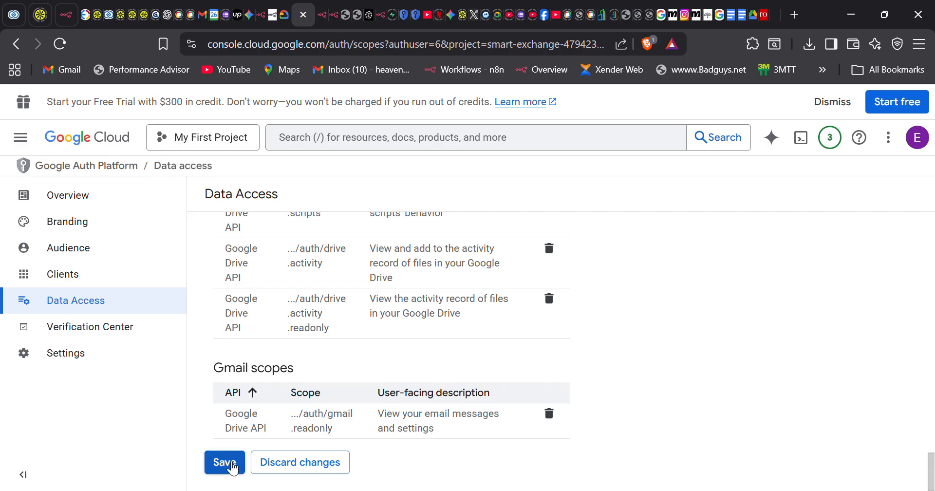
click(225, 463)
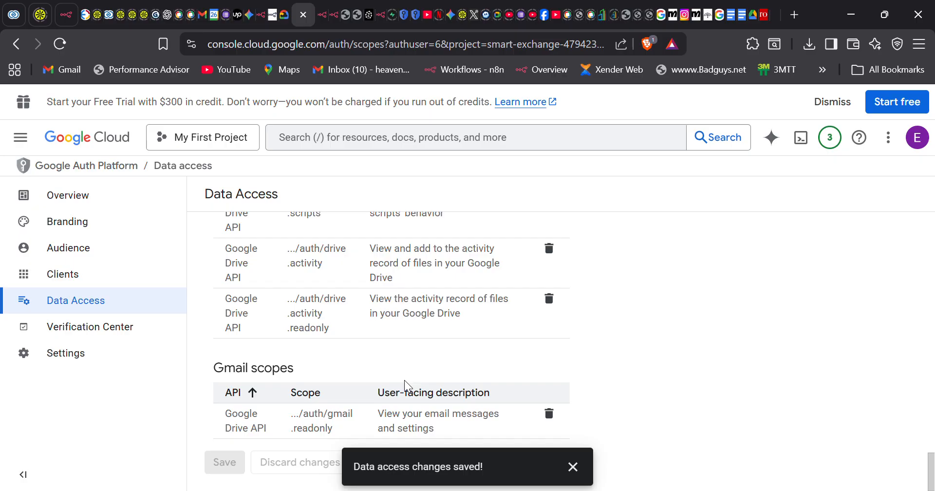
scroll(406, 385, up, 1)
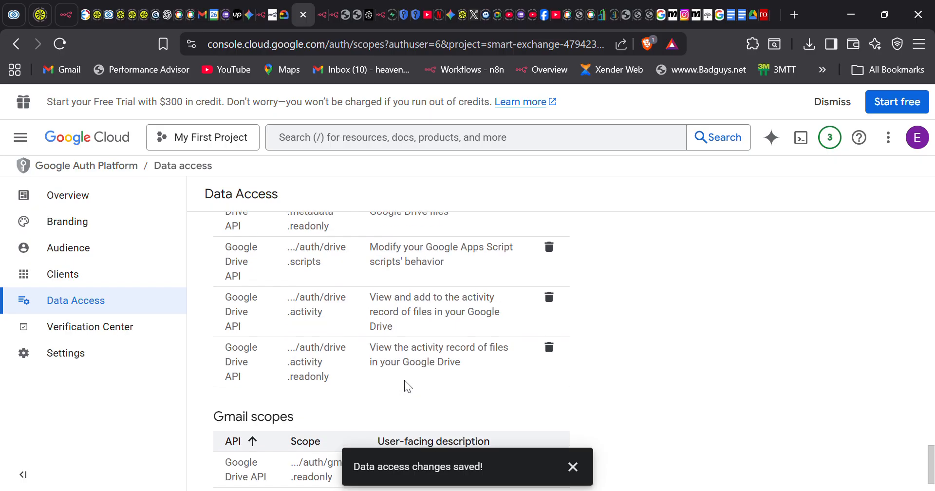
click(261, 15)
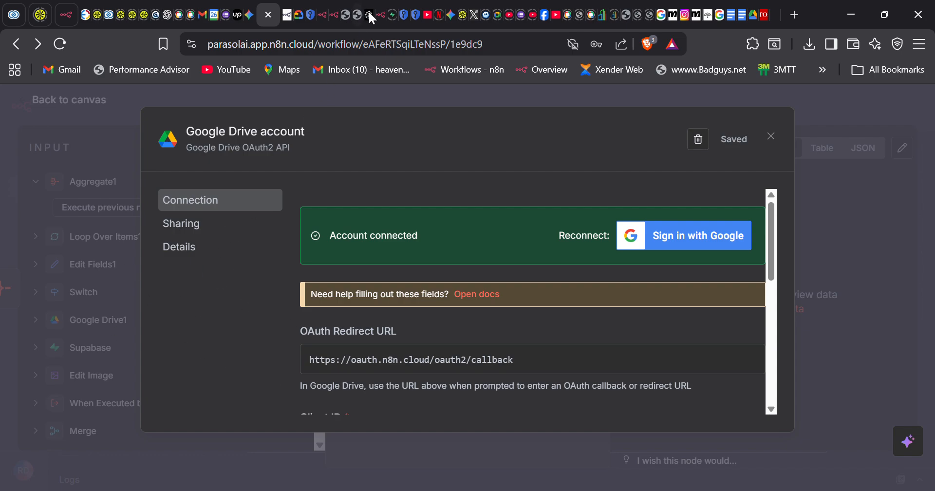
- Close the Google Drive credential dialog, leave Resource unchanged, and return to the workflow canvas
click(771, 137)
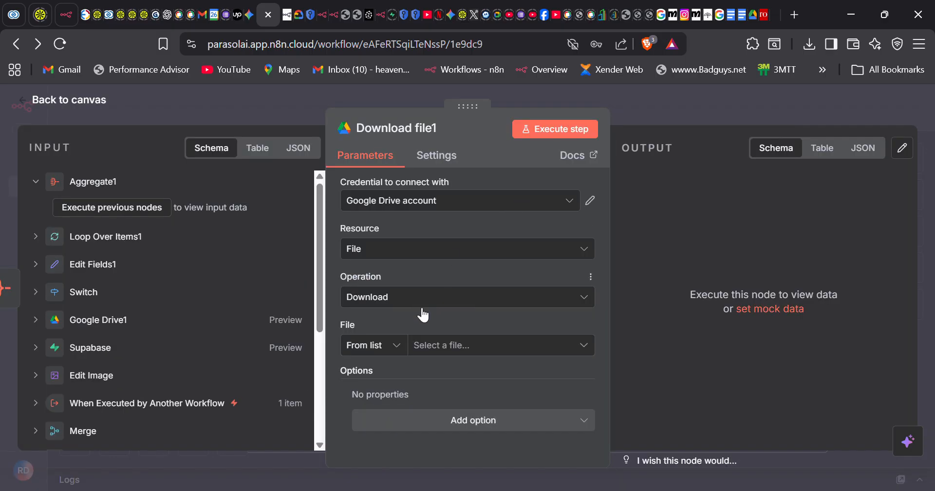
click(424, 255)
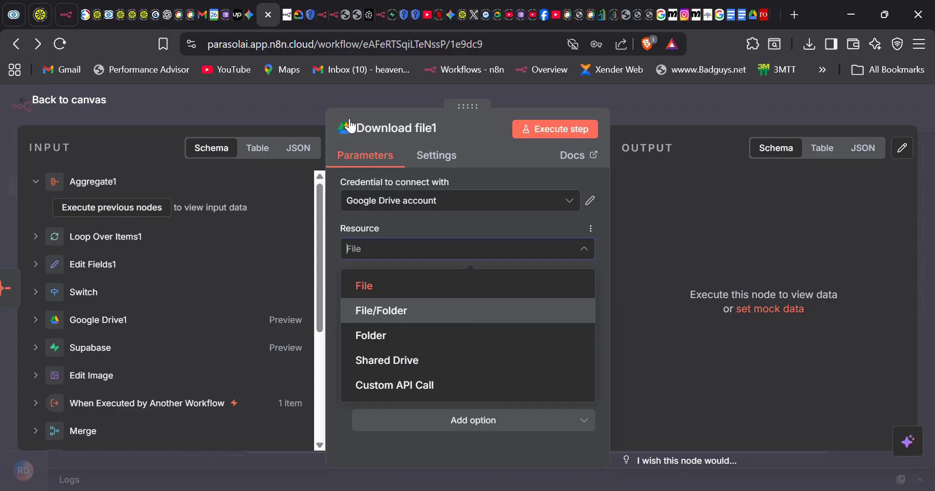
click(83, 108)
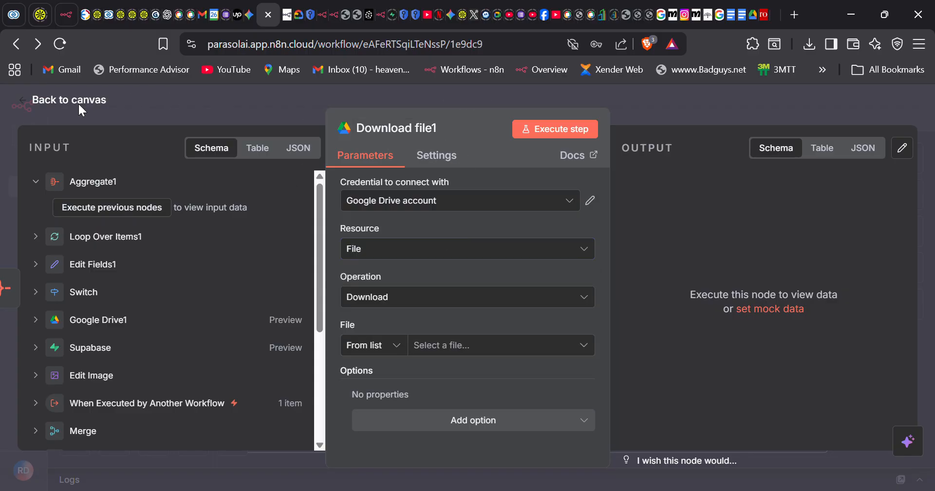
click(78, 102)
- Search for YouTube and add its 'Delete a playlist' action as a node after Download file1
scroll(689, 337, down, 1)
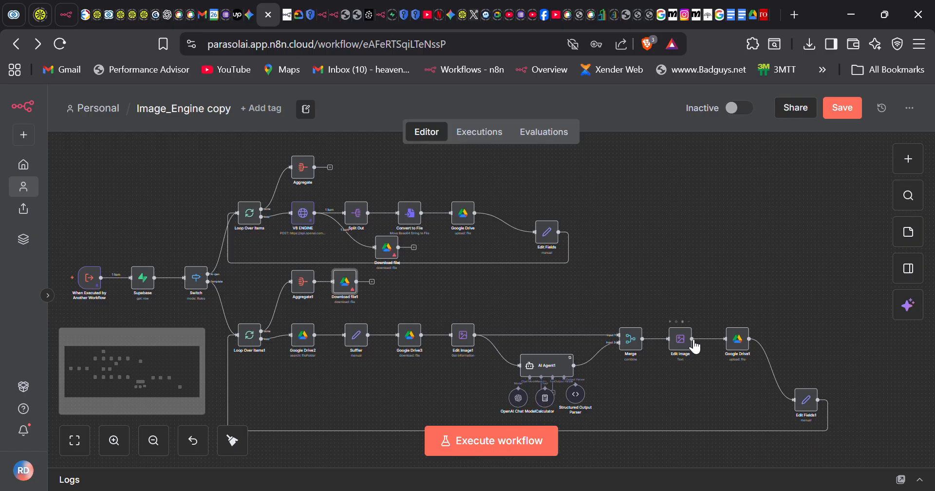
click(373, 282)
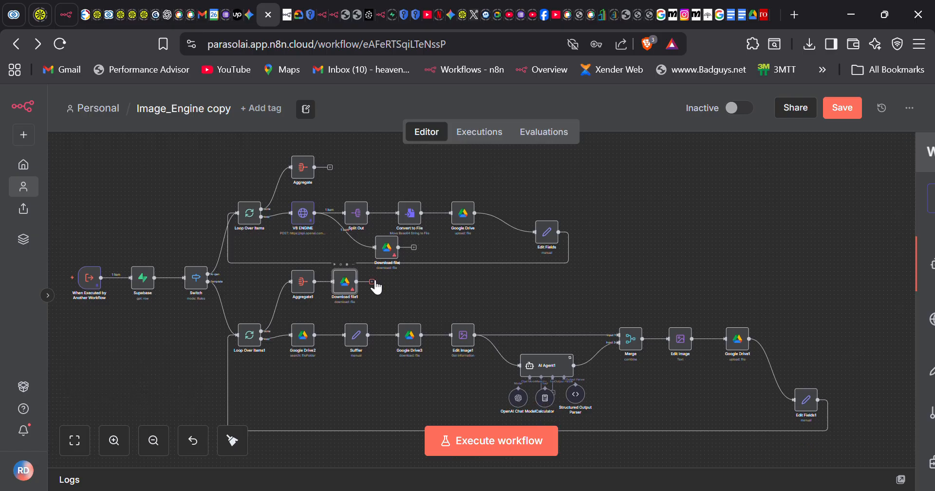
text(you)
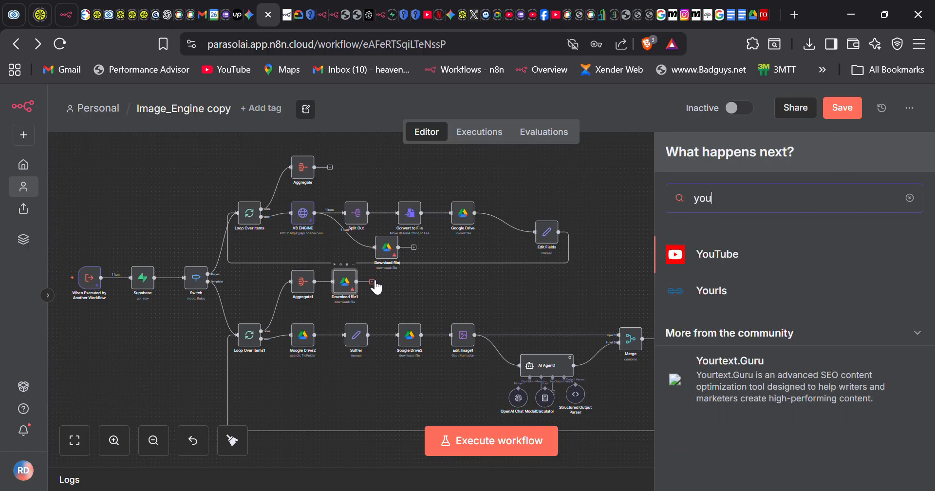
click(736, 263)
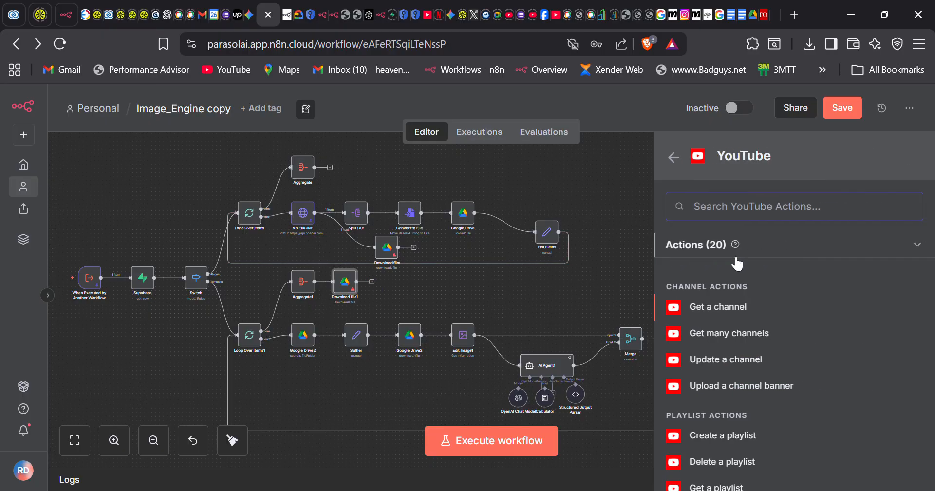
scroll(749, 372, down, 1)
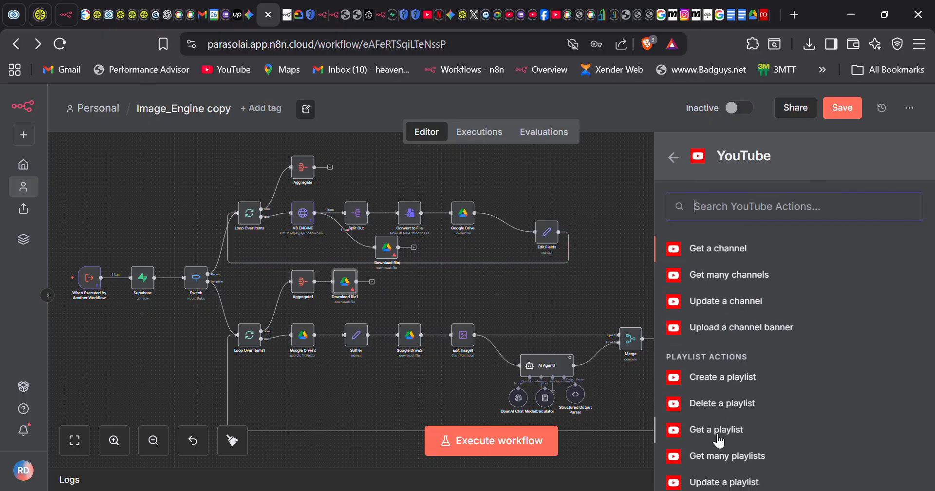
scroll(720, 436, down, 1)
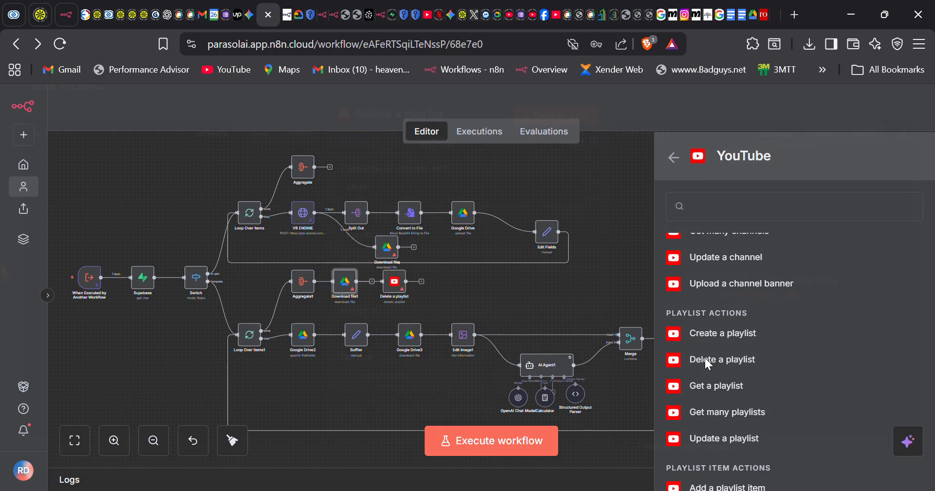
click(705, 359)
- Create a new YouTube OAuth2 credential from the Credential dropdown and replace 'YouTube account' with a custom name
click(561, 206)
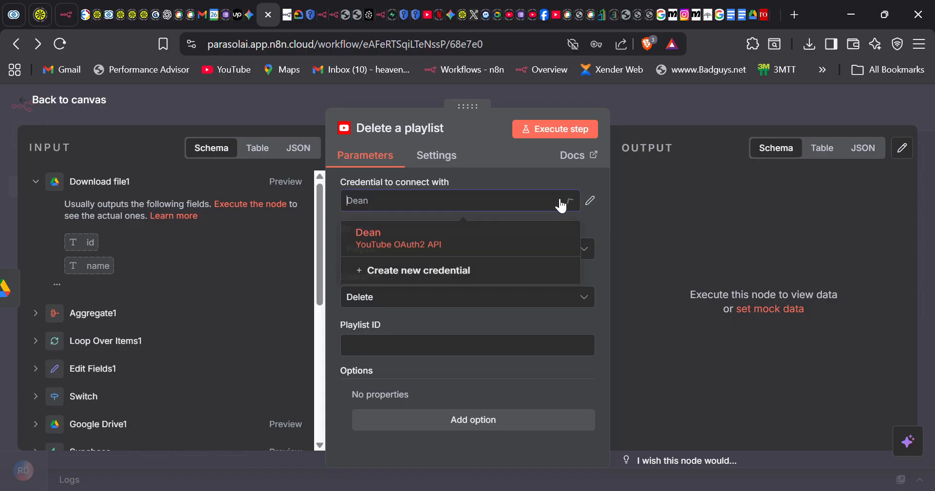
click(436, 275)
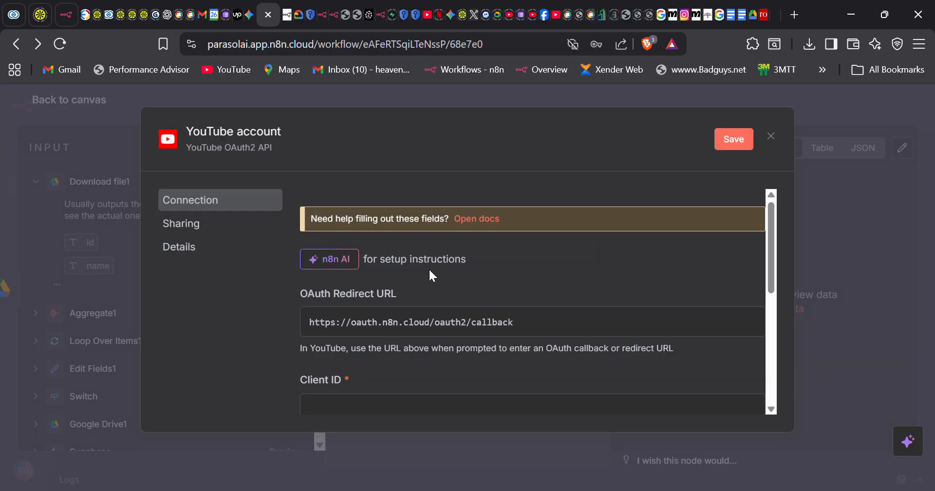
click(250, 141)
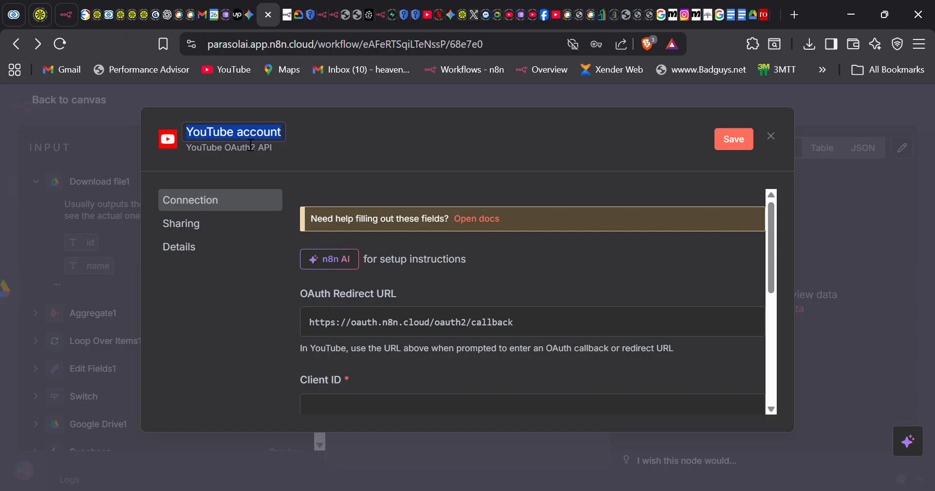
key(BackSpace)
text(dean1)
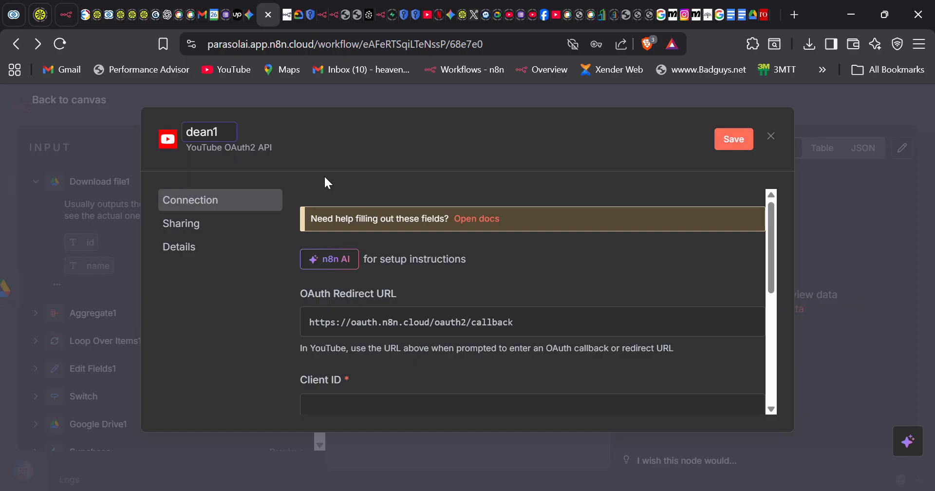
scroll(541, 288, down, 1)
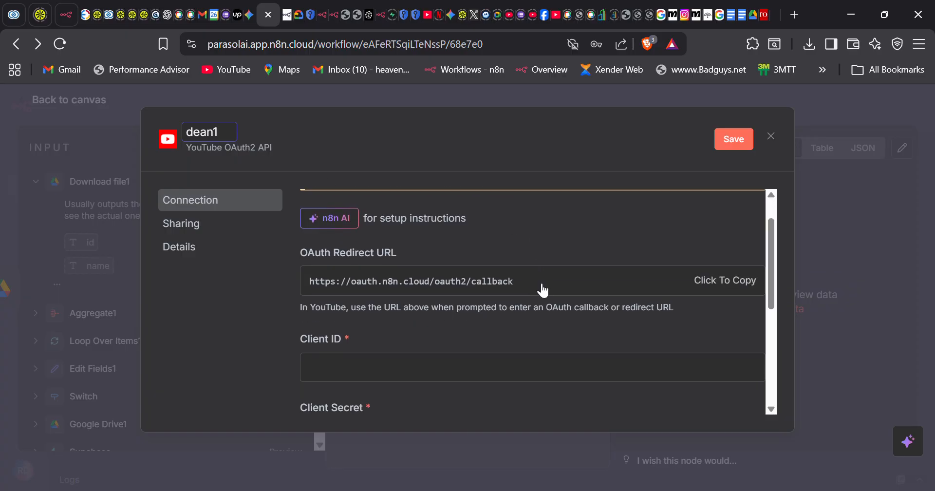
scroll(543, 291, down, 3)
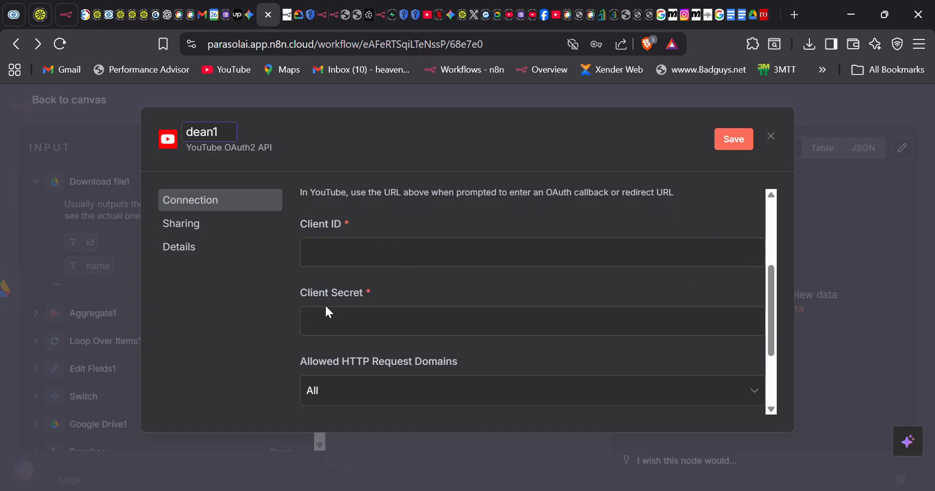
scroll(396, 322, down, 3)
scroll(396, 323, up, 6)
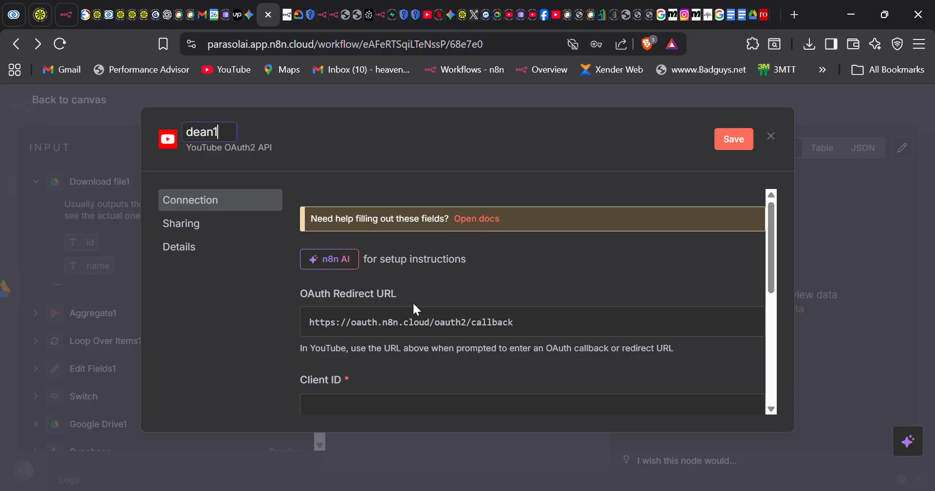
scroll(418, 307, down, 2)
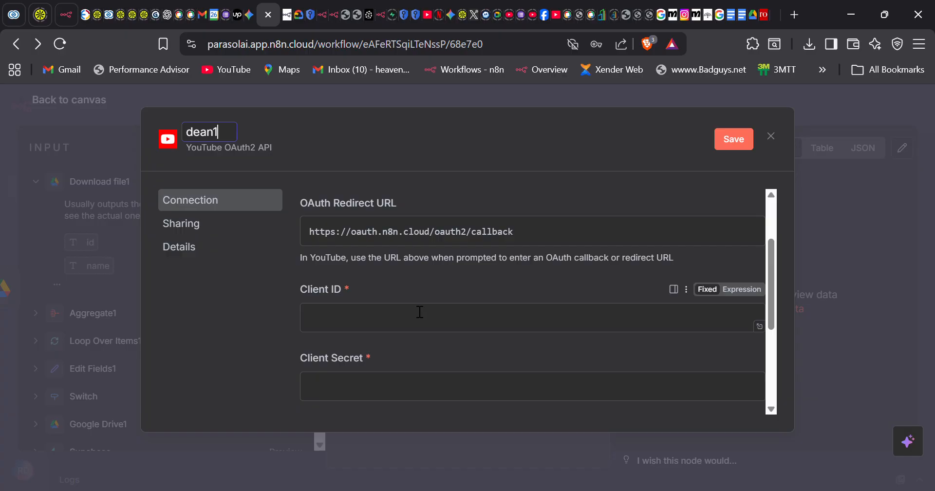
scroll(424, 336, up, 1)
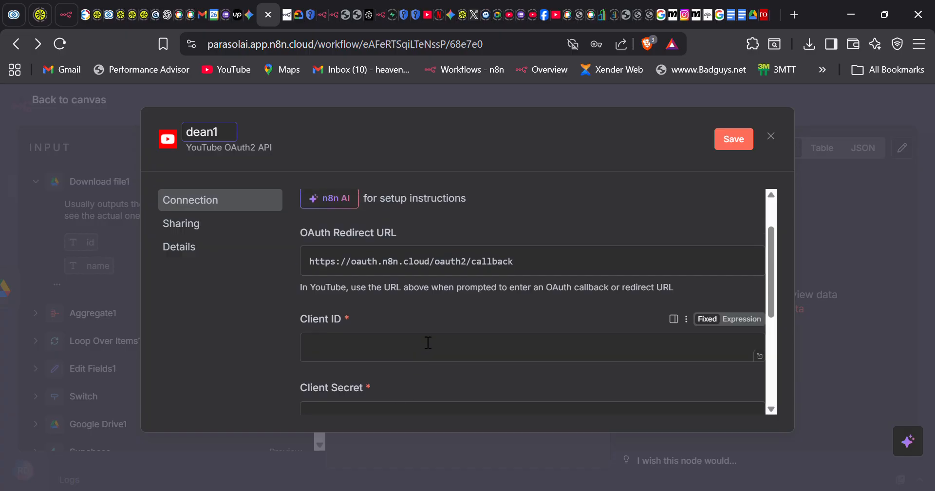
scroll(429, 343, down, 2)
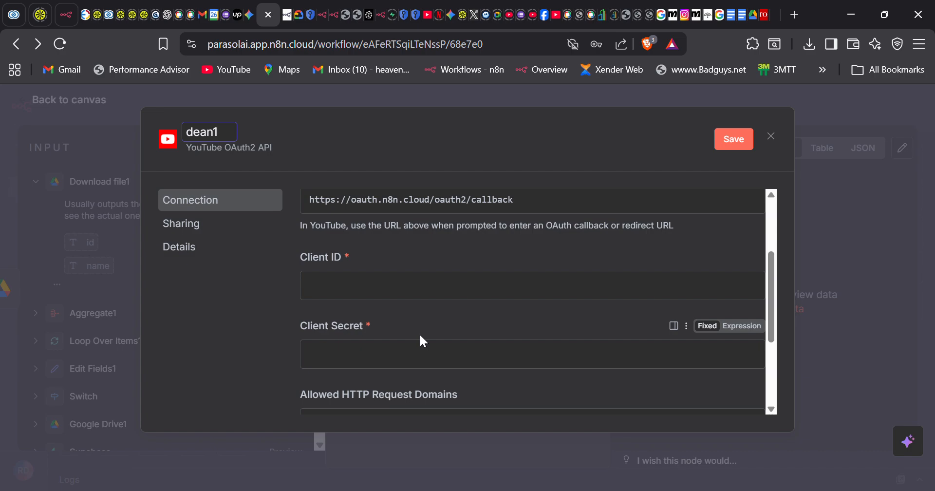
- Back in Google Cloud Console, dismiss the free-trial promotion banner
click(311, 16)
scroll(396, 375, up, 6)
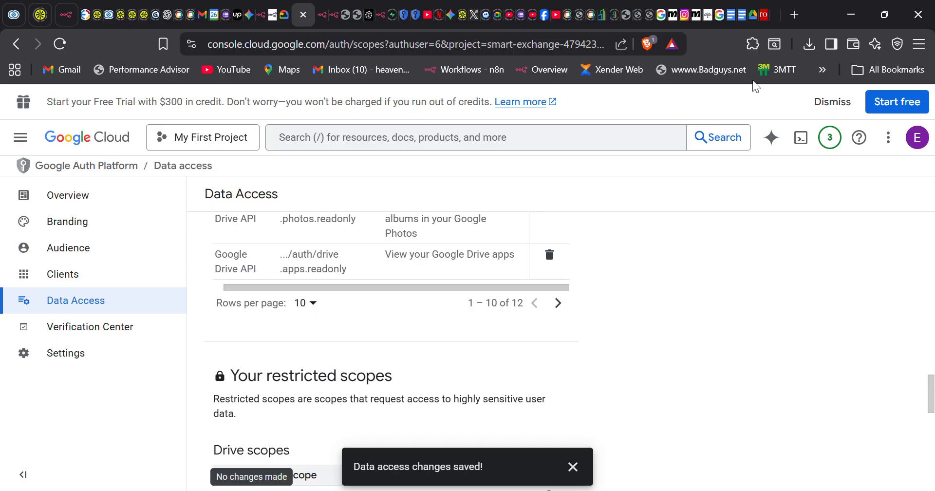
click(828, 102)
scroll(458, 214, up, 10)
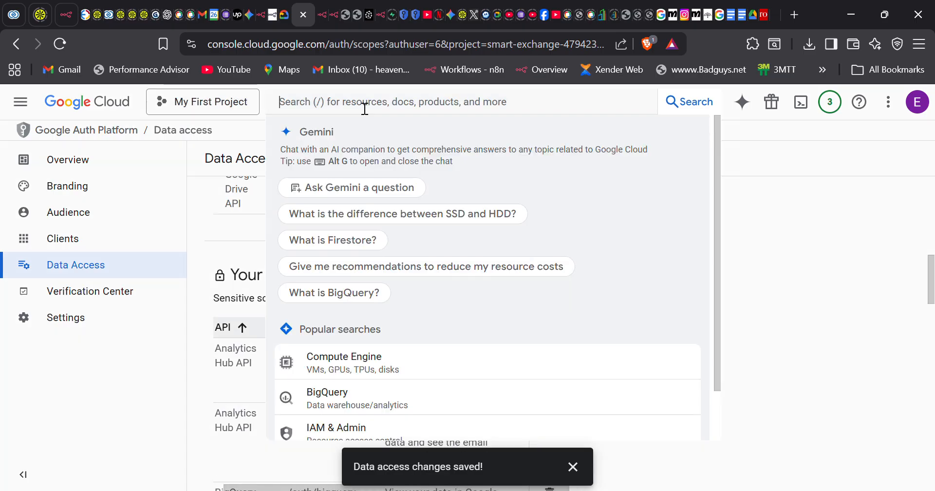
- From the console welcome page, search 'youtube' and open the YouTube Data API v3 product page
click(364, 108)
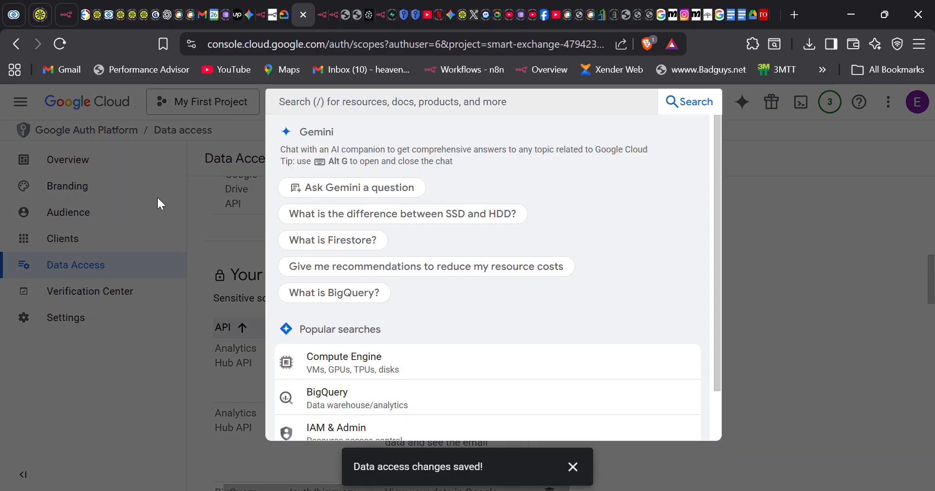
click(136, 355)
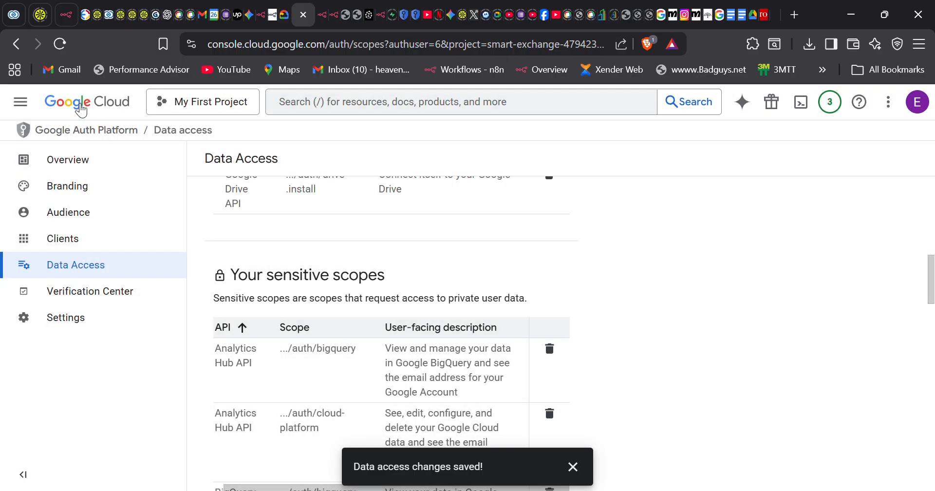
click(80, 108)
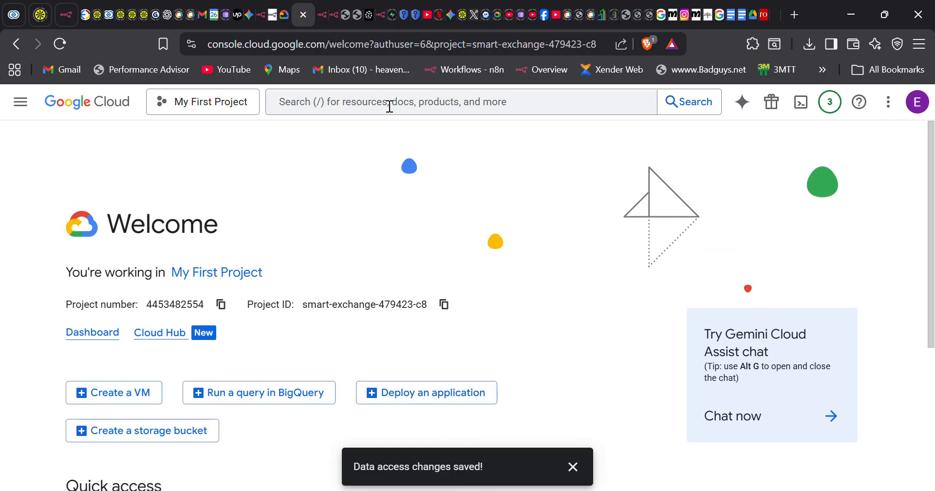
click(373, 107)
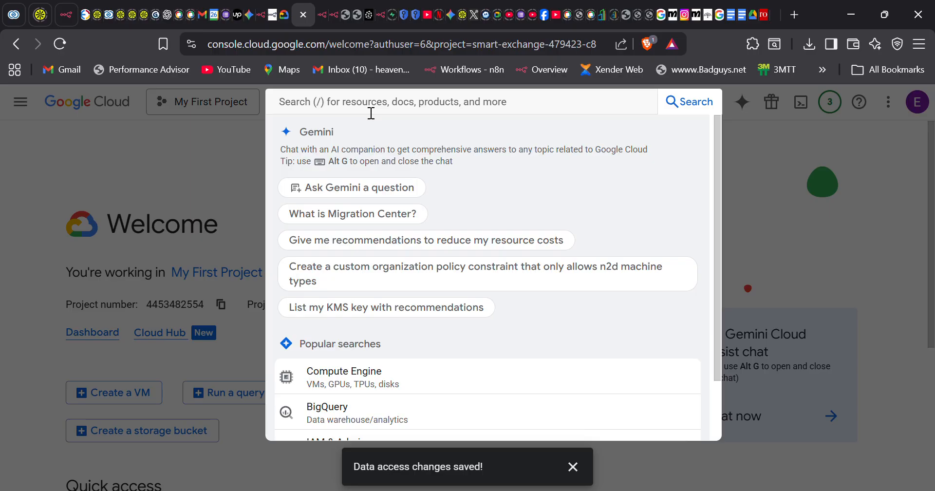
text(youtube)
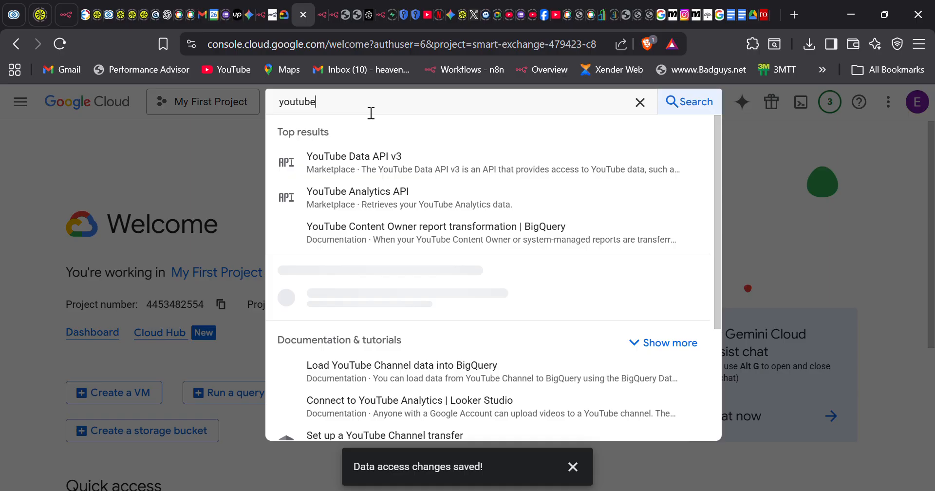
click(376, 161)
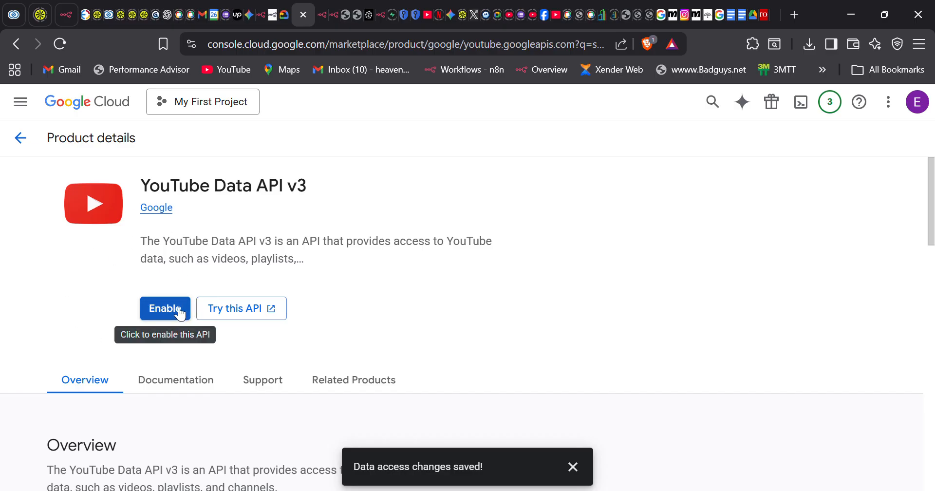
- Enable the YouTube Data API v3 and go to the API Credentials page
click(179, 312)
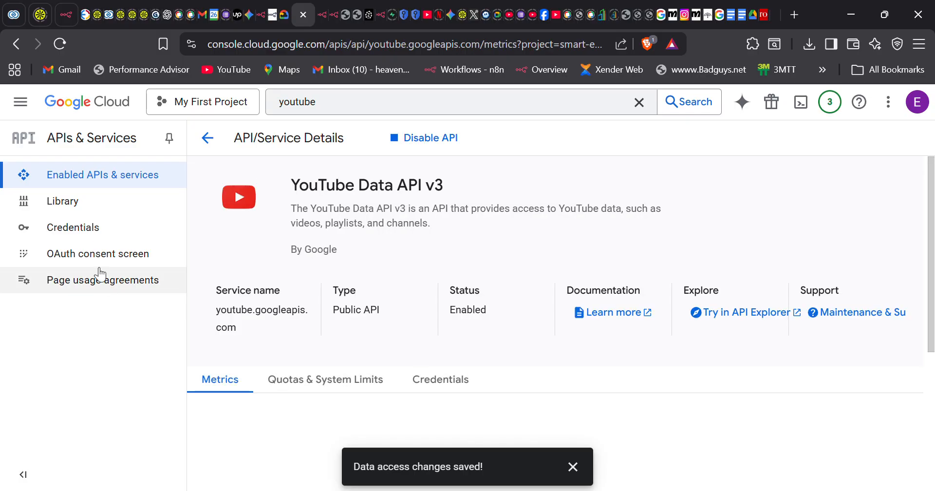
click(92, 227)
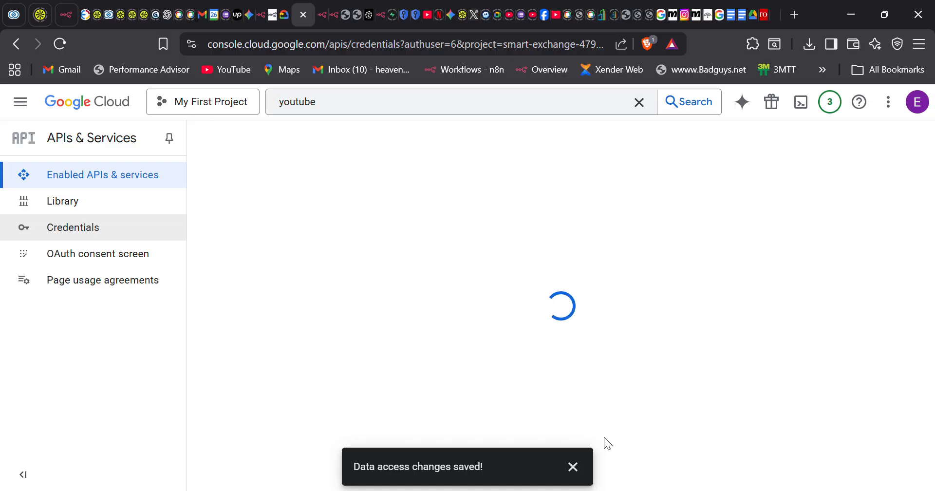
click(573, 468)
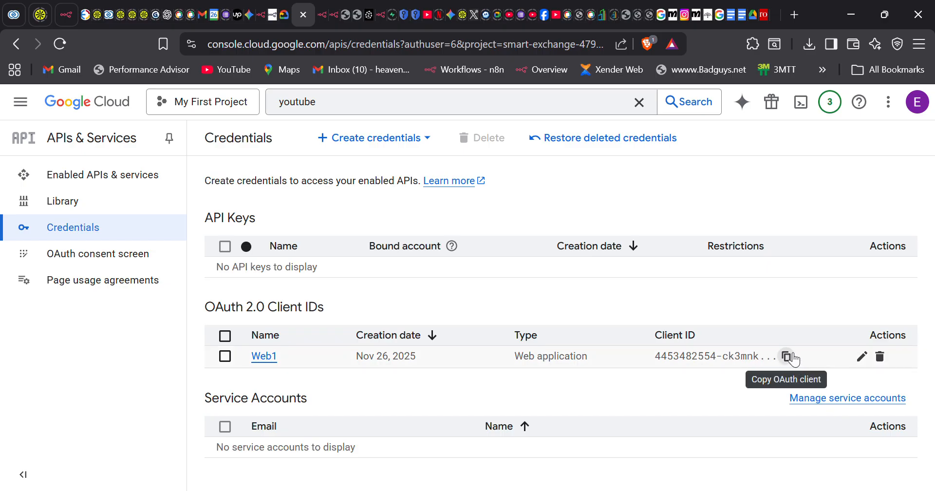
- Paste the Web1 OAuth client ID into the n8n YouTube credential, then open Web1's details
click(787, 357)
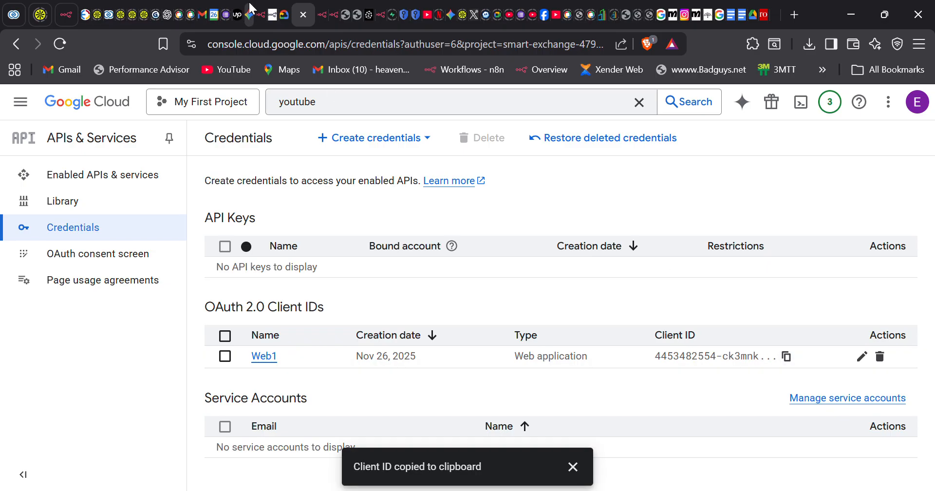
click(263, 15)
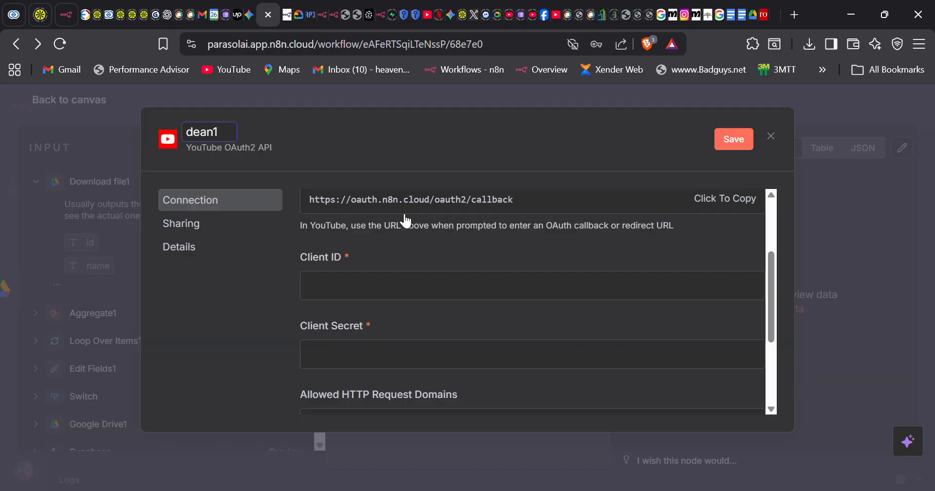
click(360, 289)
key(ctrl+v)
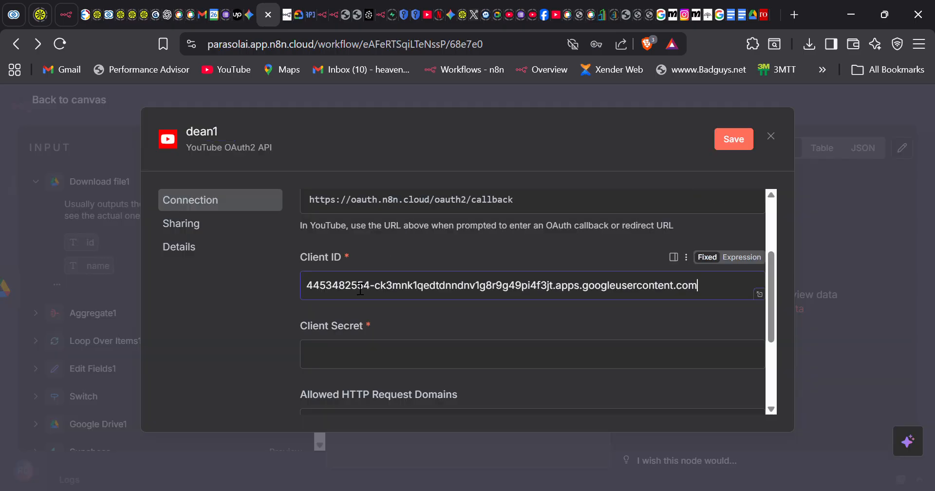
click(306, 11)
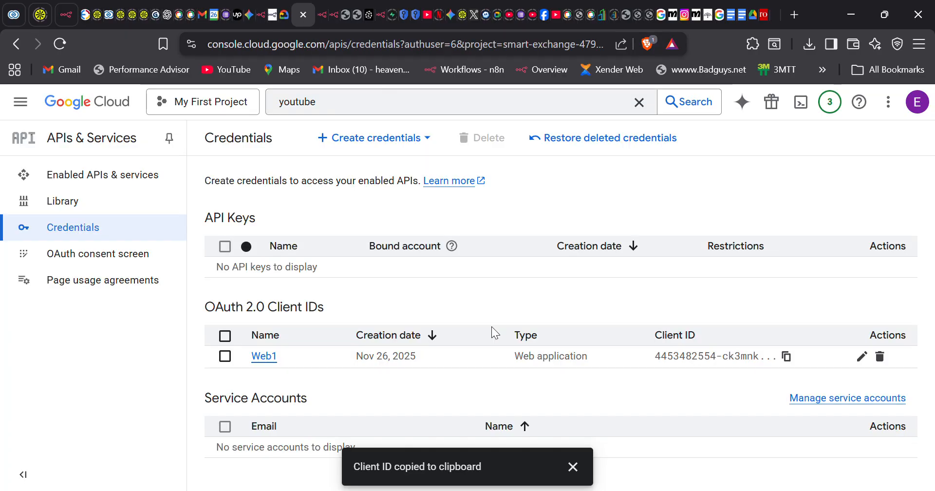
click(264, 357)
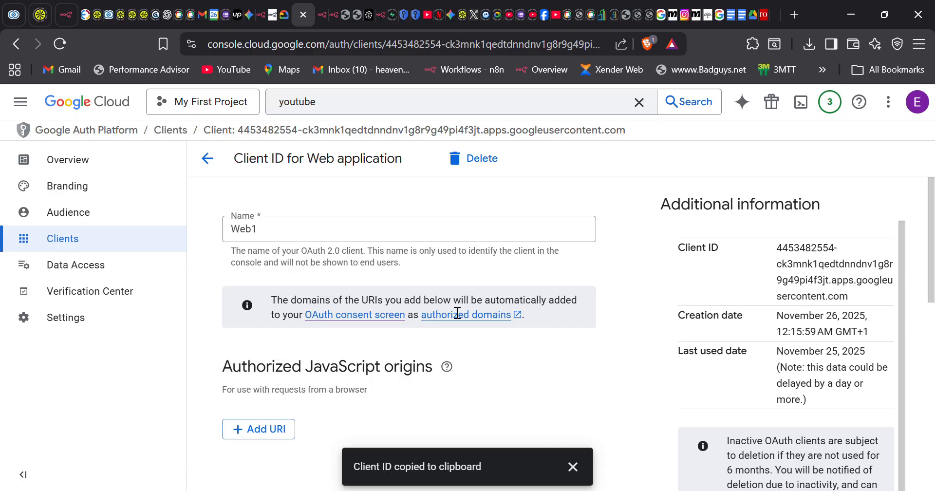
- Copy the Web1 client secret and return to the n8n YouTube credential's Client Secret field
scroll(458, 313, down, 3)
scroll(449, 305, down, 6)
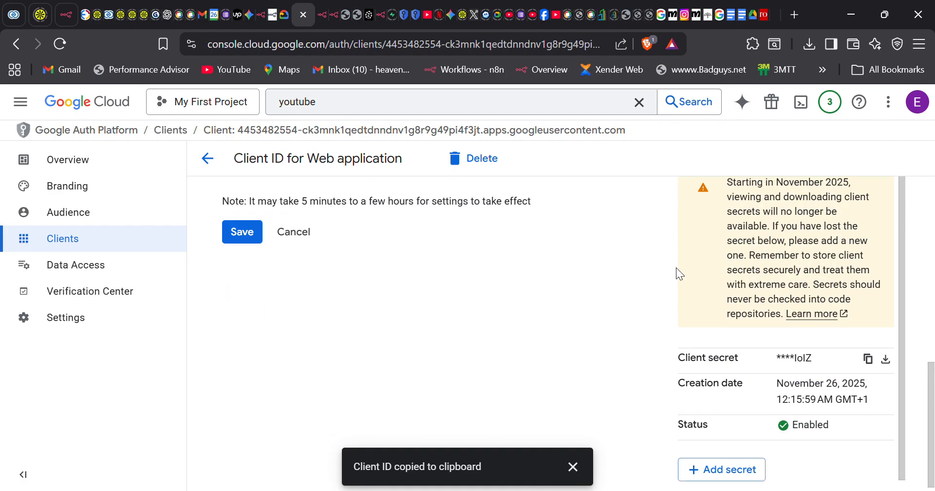
click(875, 360)
scroll(609, 375, down, 1)
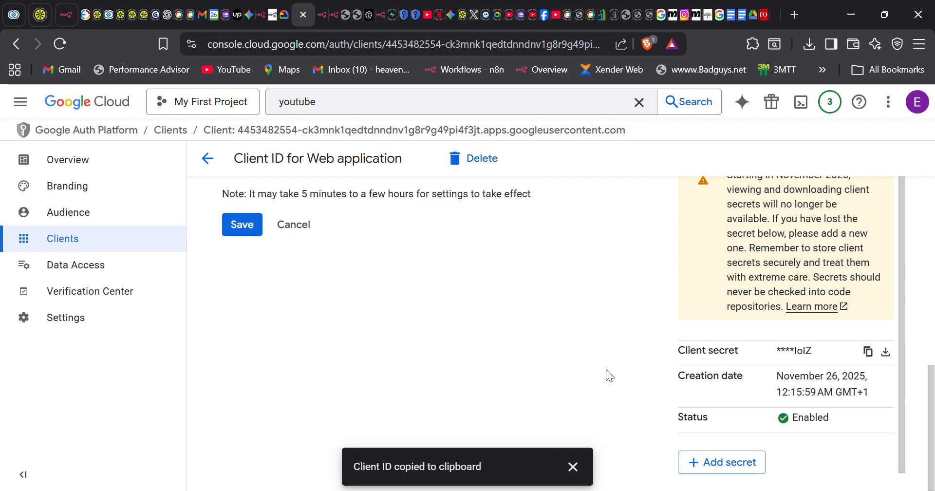
click(260, 15)
click(367, 362)
- Paste the Web1 secret, save the dean1 YouTube credential, and connect it via Google sign-in
key(ctrl+v)
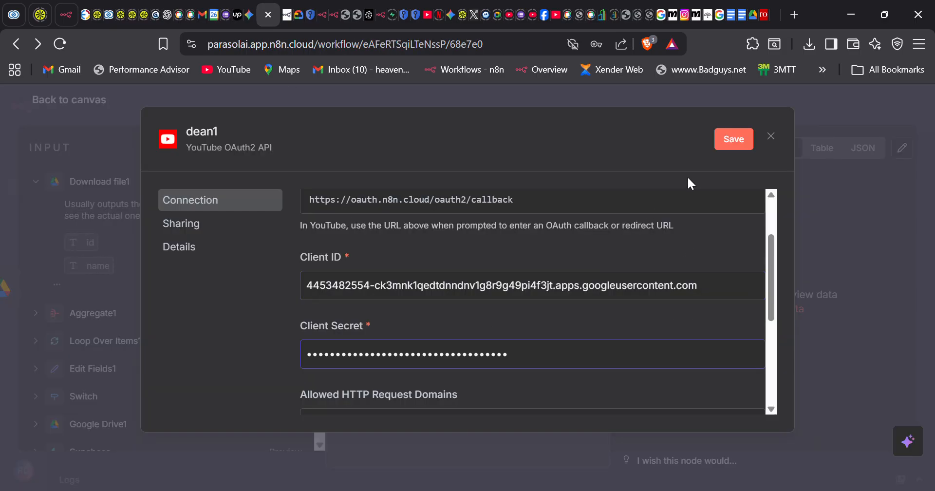
click(741, 142)
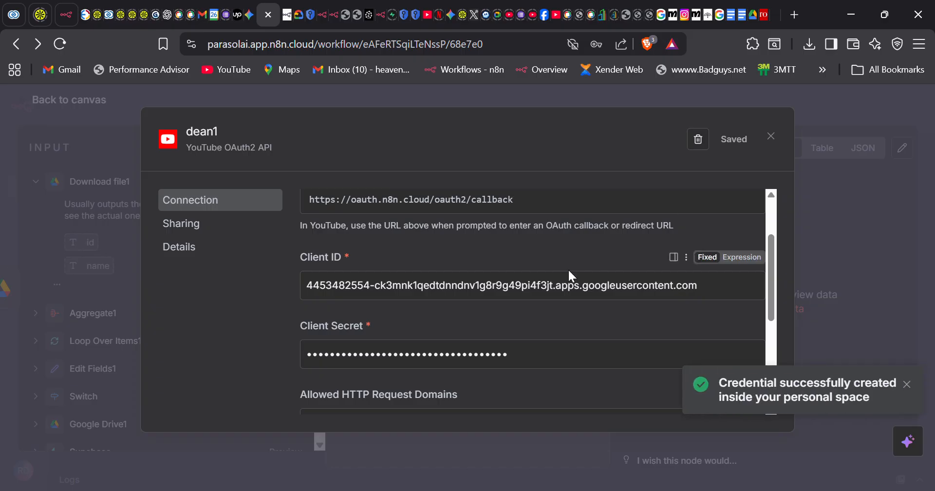
click(363, 271)
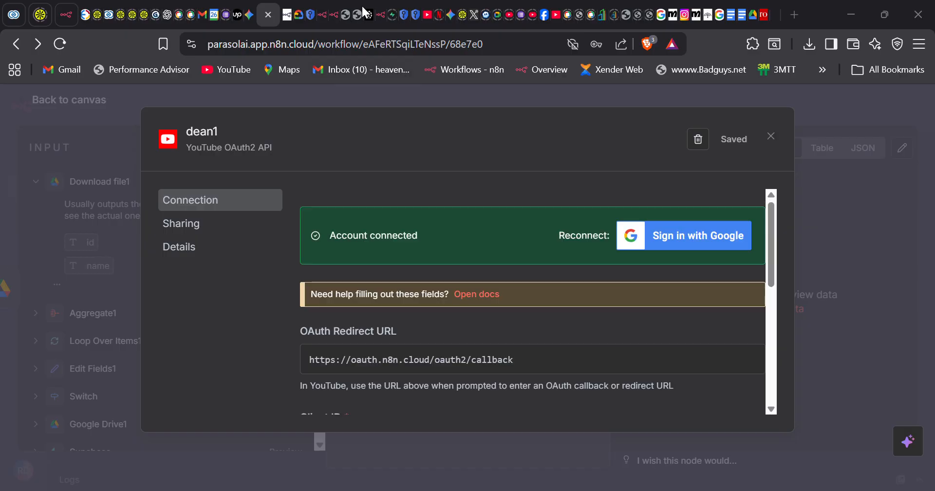
scroll(488, 289, down, 6)
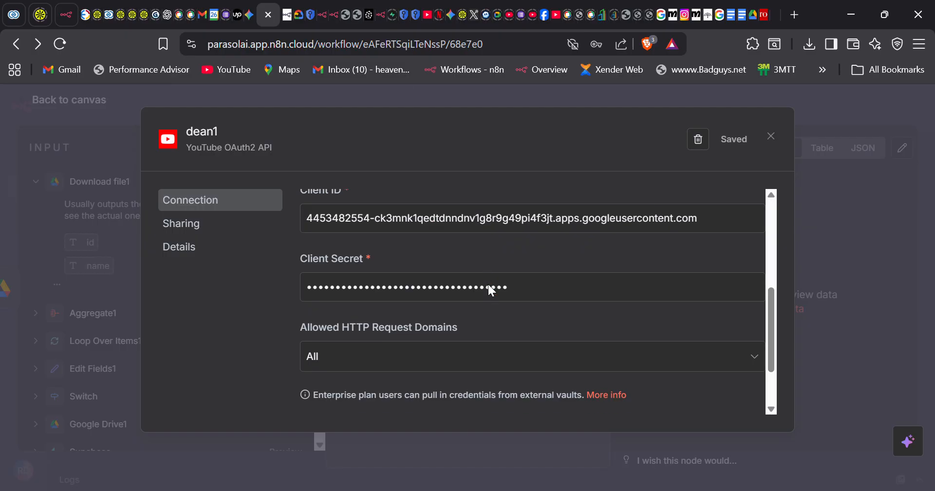
- Set the YouTube node to Resource Video with Operation Get Many, then return to the canvas
click(777, 137)
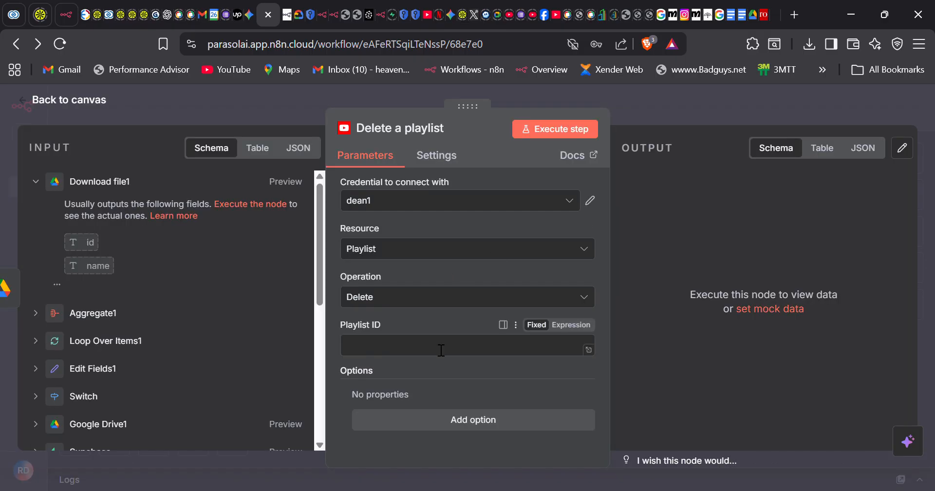
click(381, 249)
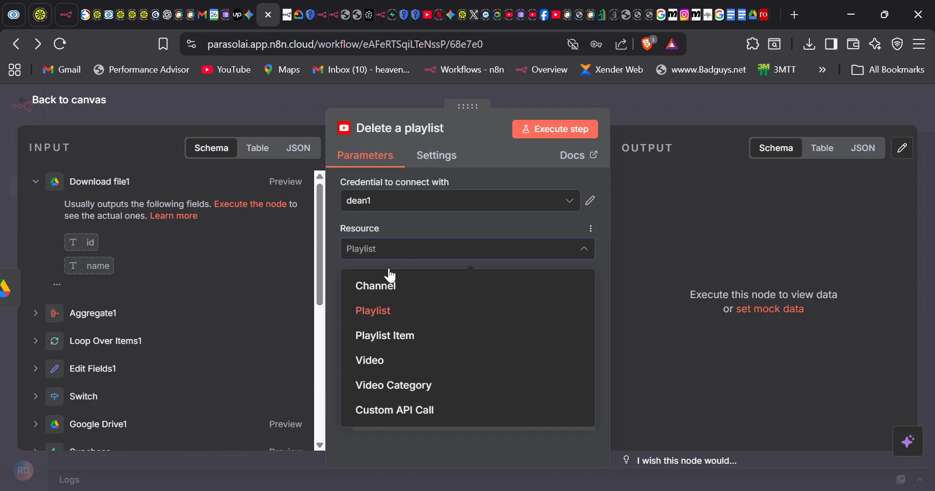
click(391, 287)
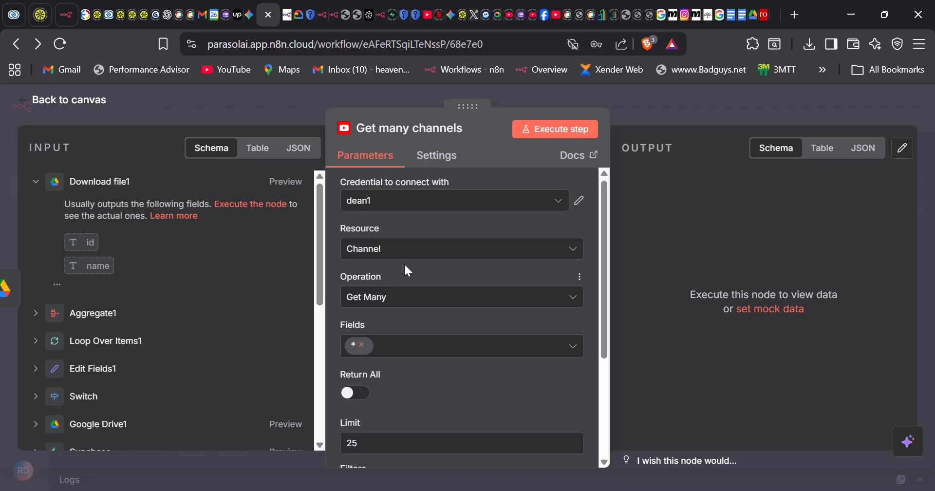
click(392, 252)
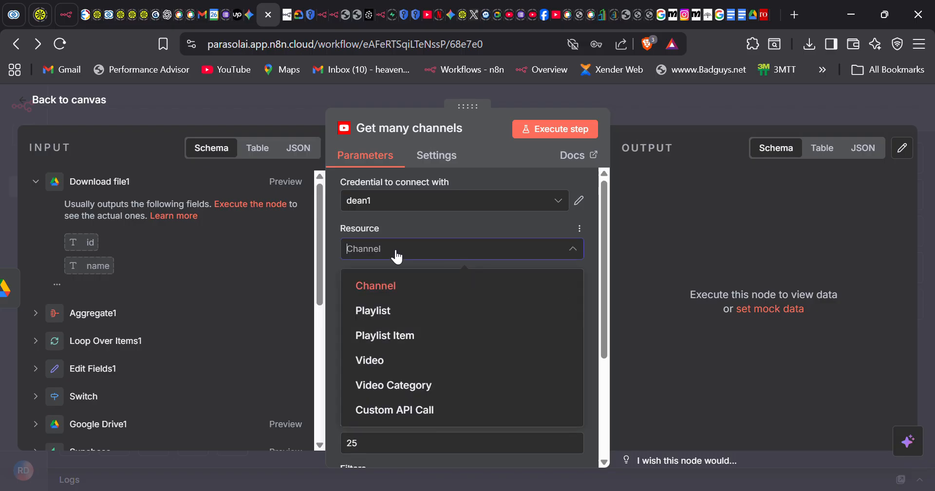
click(424, 369)
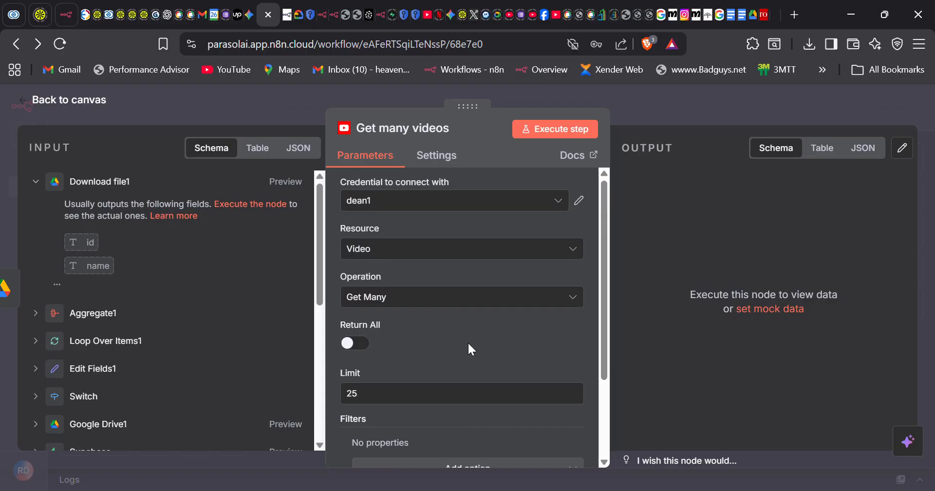
click(60, 107)
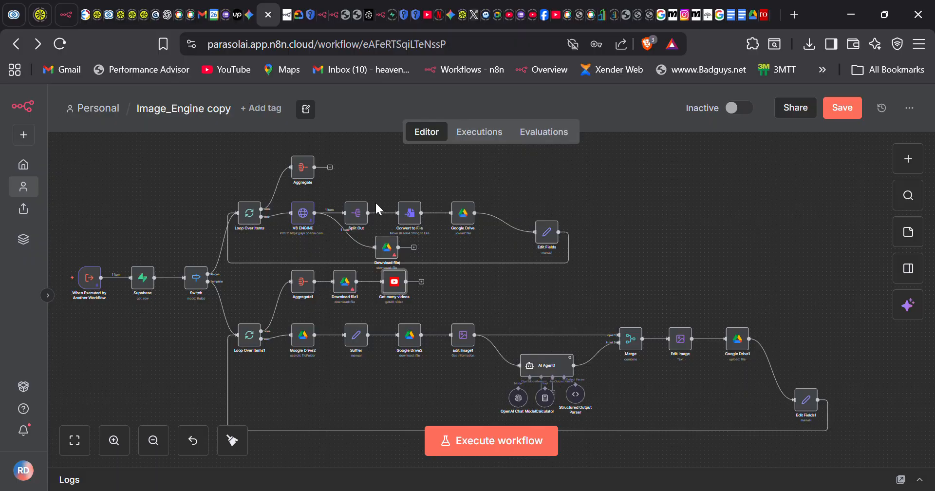
- Delete the Get many videos and Download file1 nodes, leaving Aggregate1 last, and save the workflow
drag(397, 292, 412, 319)
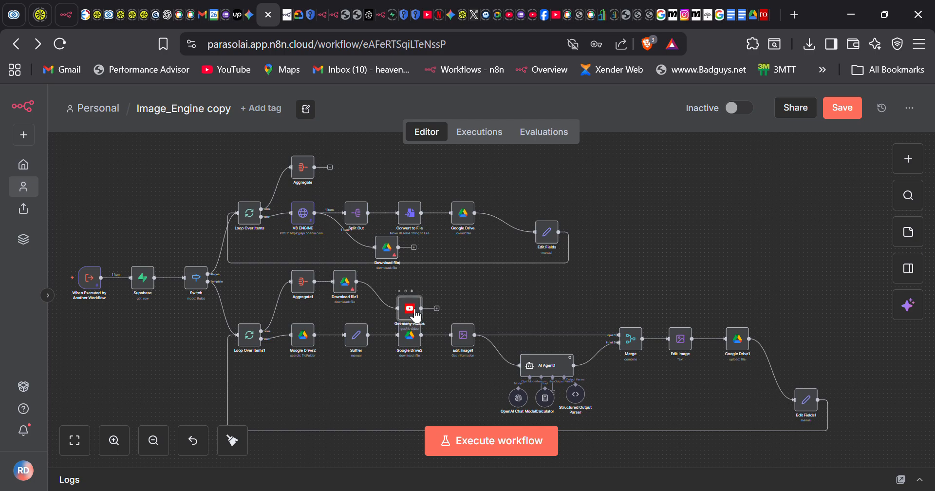
click(412, 290)
drag(351, 282, 393, 296)
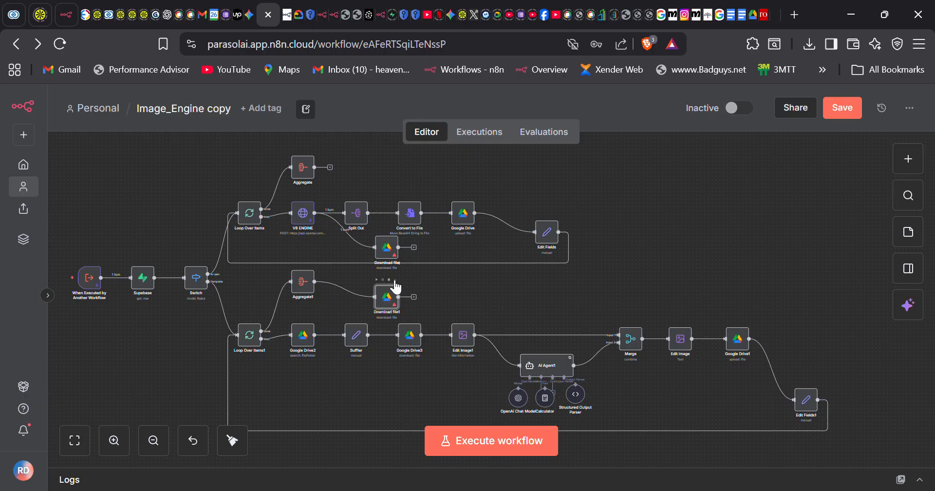
click(390, 280)
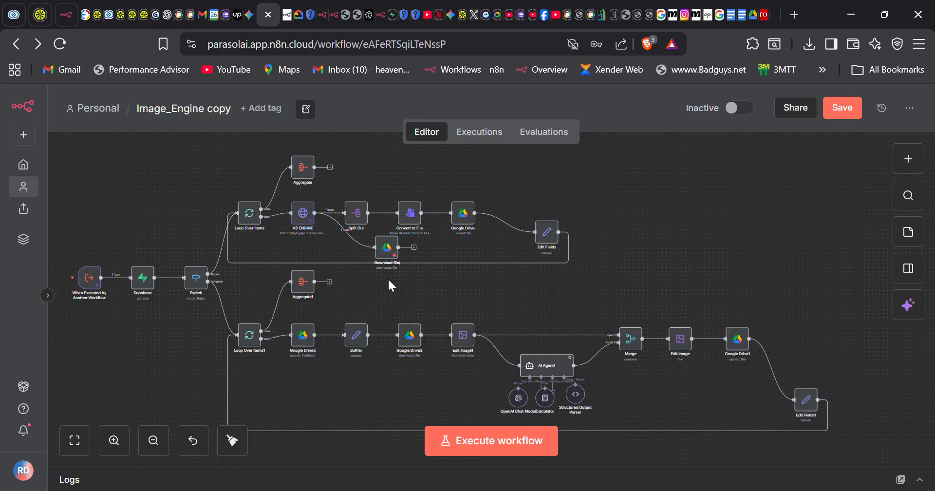
click(855, 112)
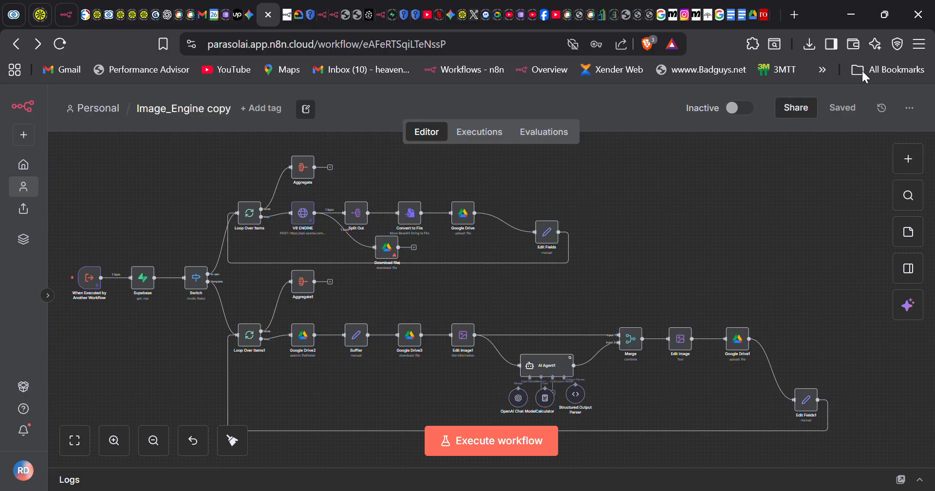